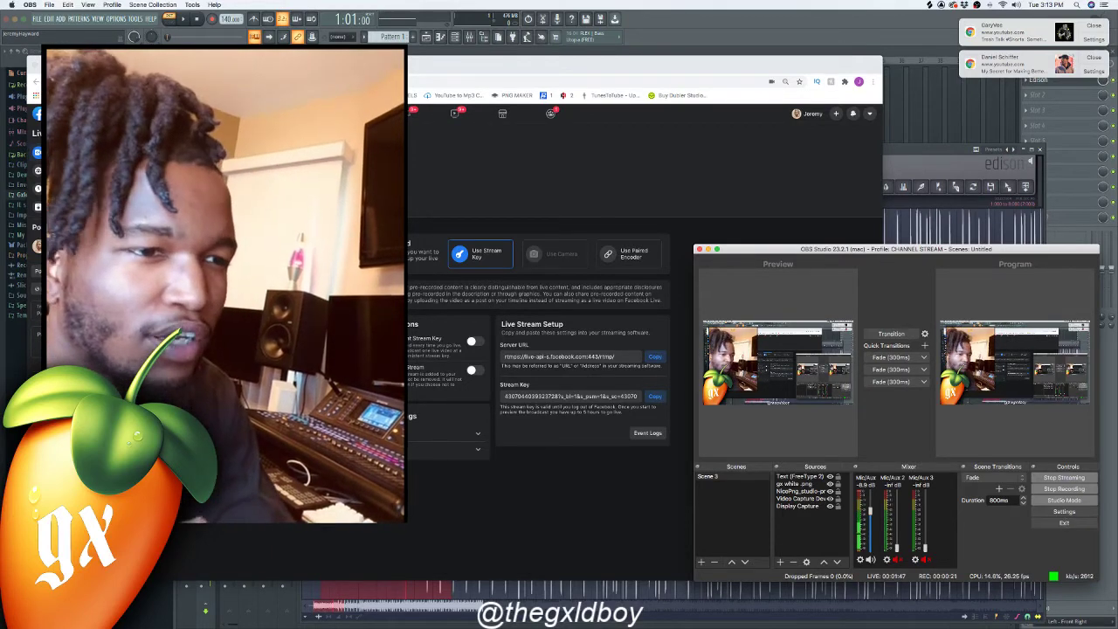
pyautogui.press('super+Tab')
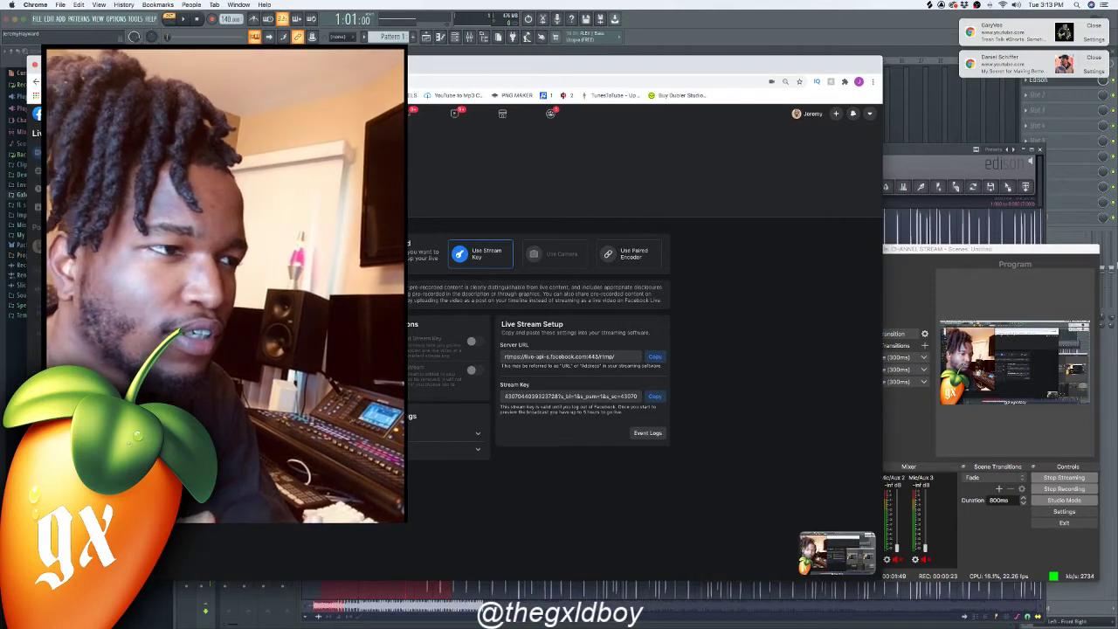
pyautogui.click(981, 252)
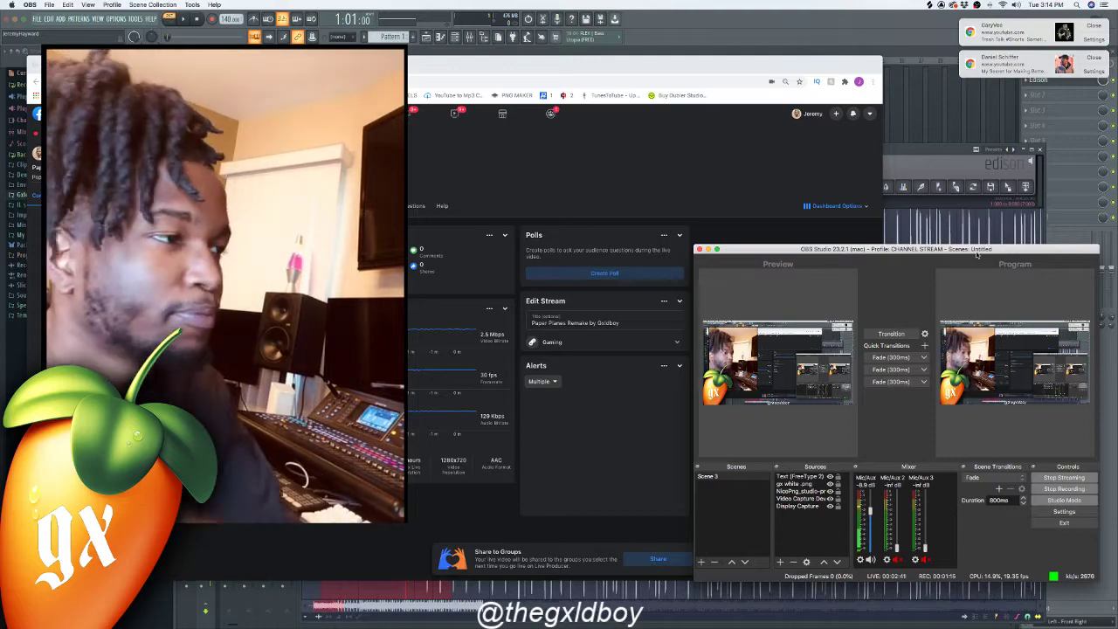
pyautogui.moveTo(843, 249); pyautogui.dragTo(836, 251)
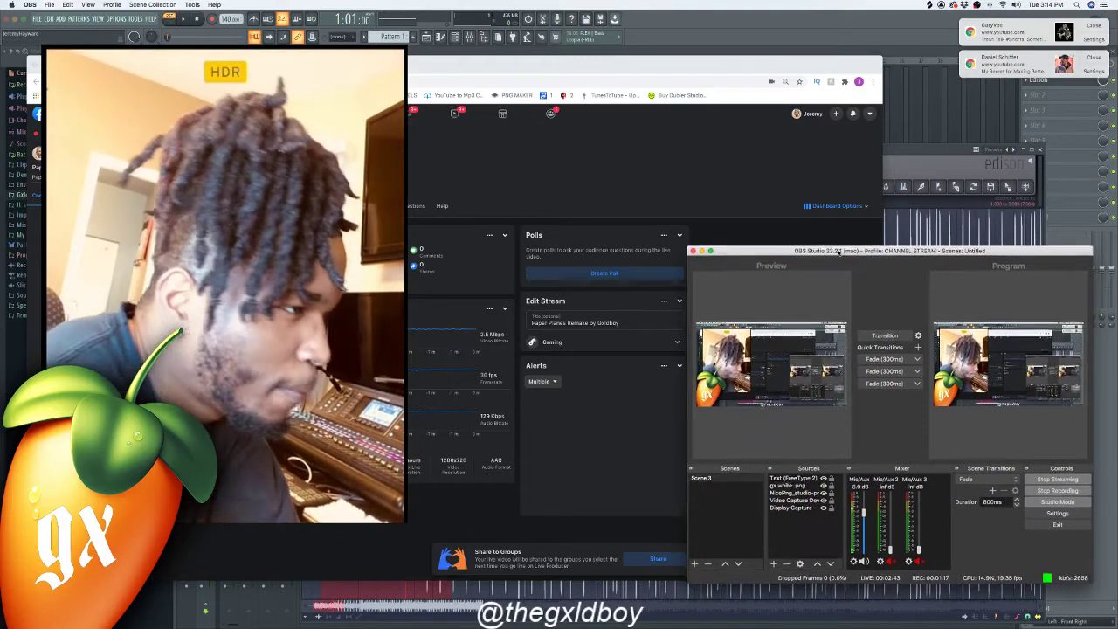
# - Switch to FL Studio and dismiss both browser notifications
pyautogui.click(679, 35)
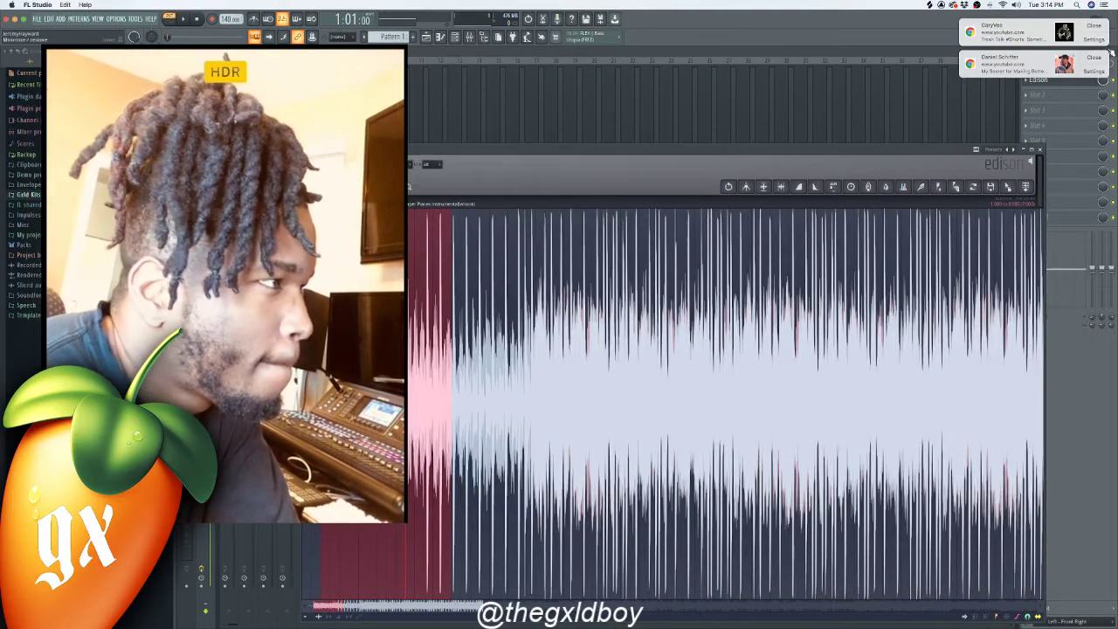
pyautogui.click(1093, 27)
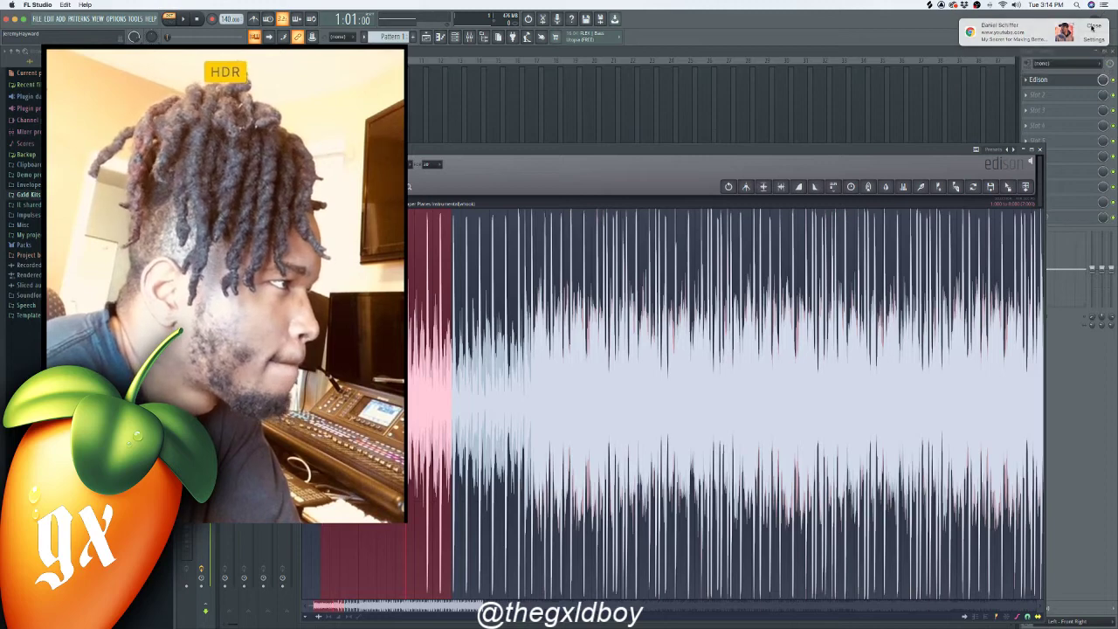
pyautogui.click(1093, 27)
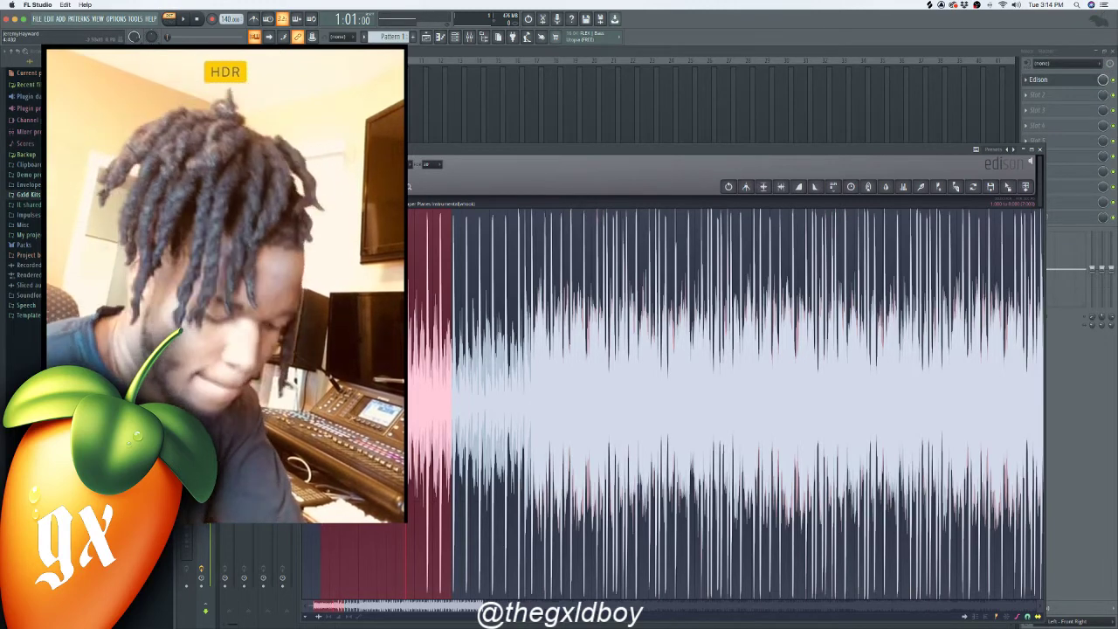
# - Play the selected opening of the sample in Edison and extend the selection to where the louder full beat begins
pyautogui.press('space')
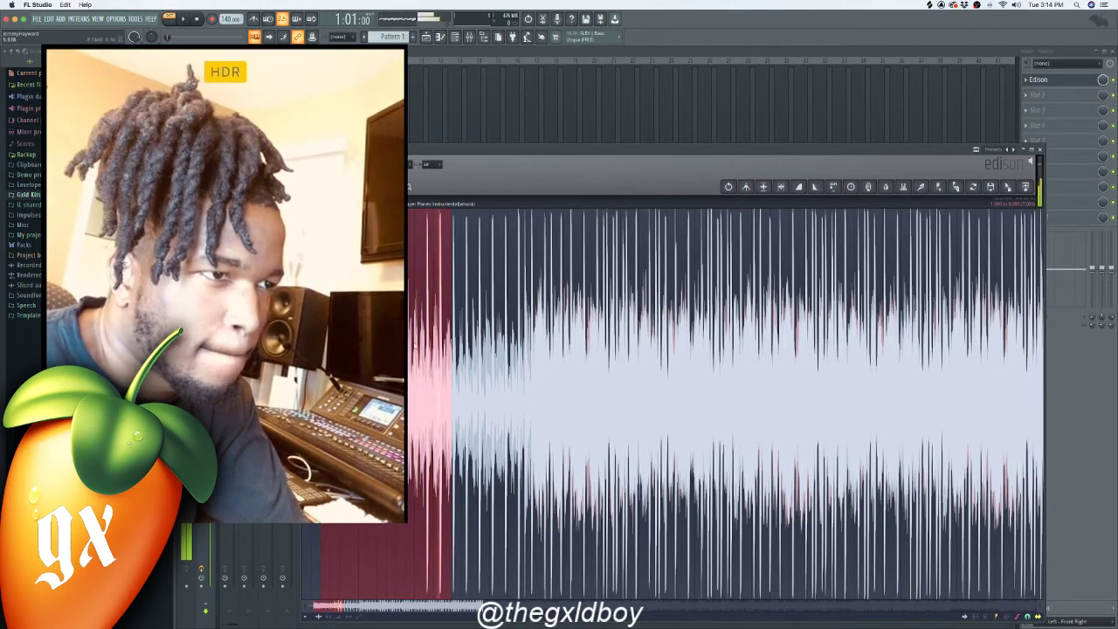
pyautogui.scroll(3, 672, 401)
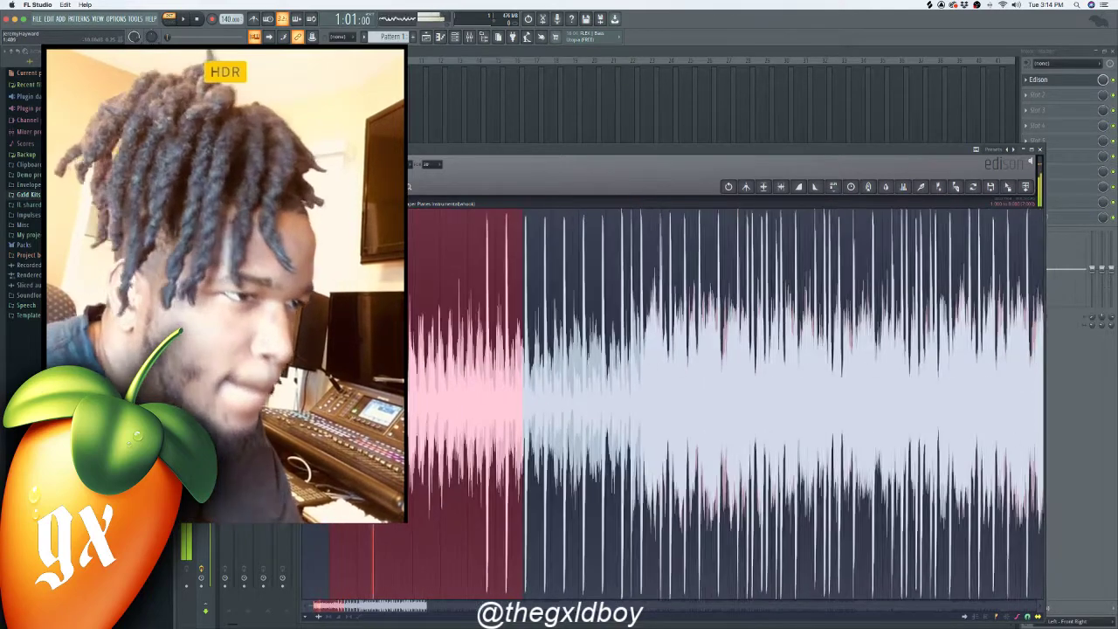
pyautogui.scroll(2, 672, 402)
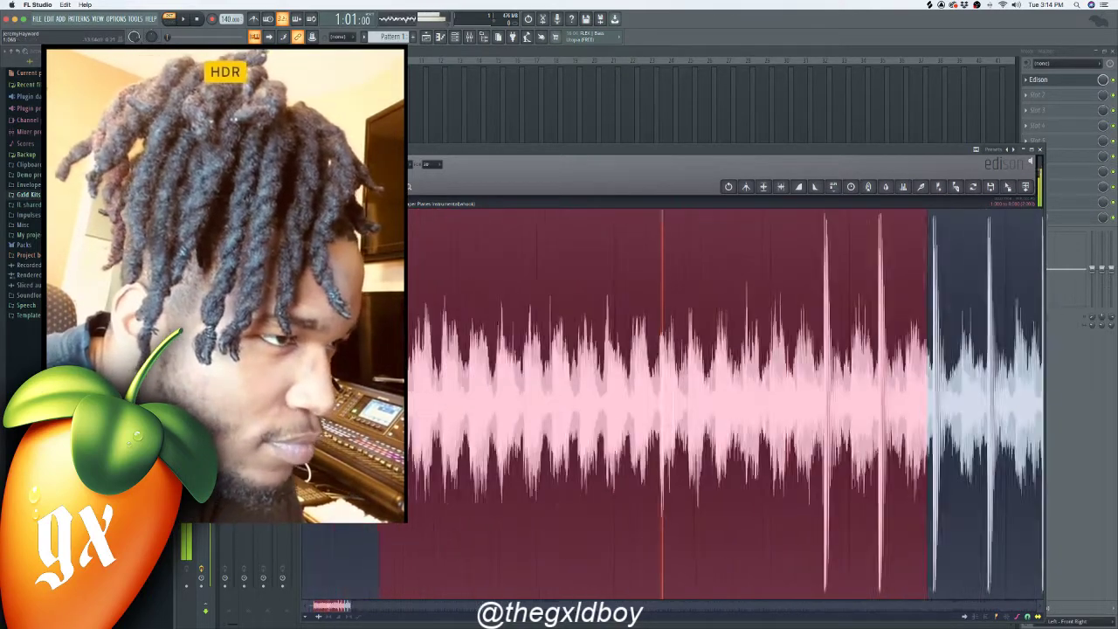
pyautogui.hscroll(3, 672, 402)
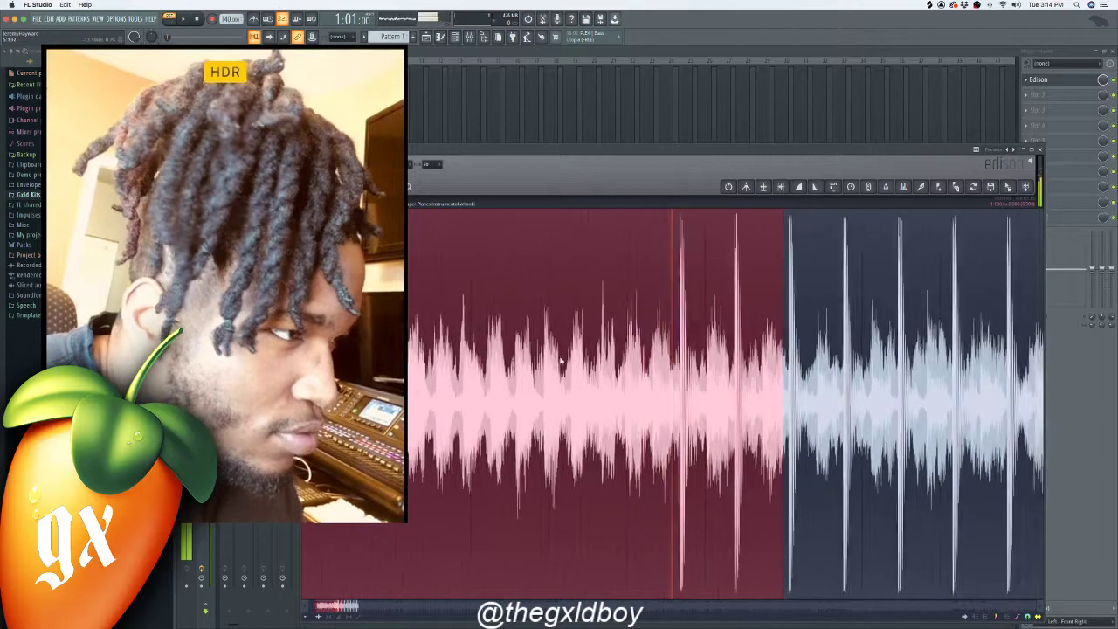
pyautogui.scroll(-4, 660, 358)
pyautogui.moveTo(660, 358)
pyautogui.mouseDown()
pyautogui.moveTo(668, 351)
pyautogui.moveTo(644, 356)
pyautogui.mouseUp()
pyautogui.scroll(2, 650, 355)
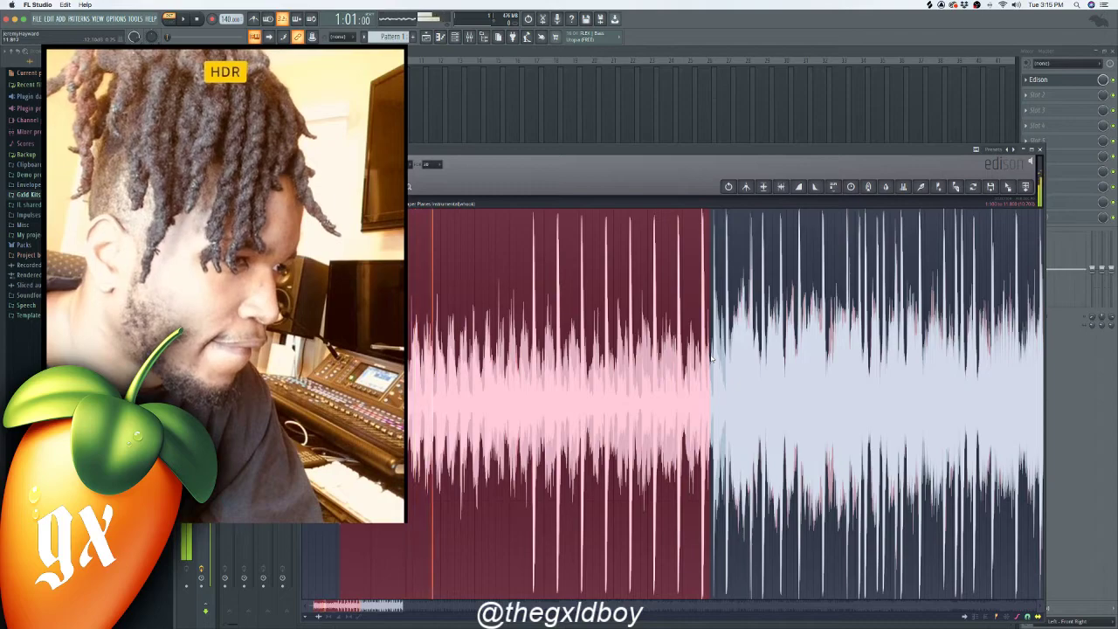
# - Align the end of the Edison selection with the sharp transient just before the louder section
pyautogui.scroll(2, 712, 358)
pyautogui.scroll(-1, 897, 358)
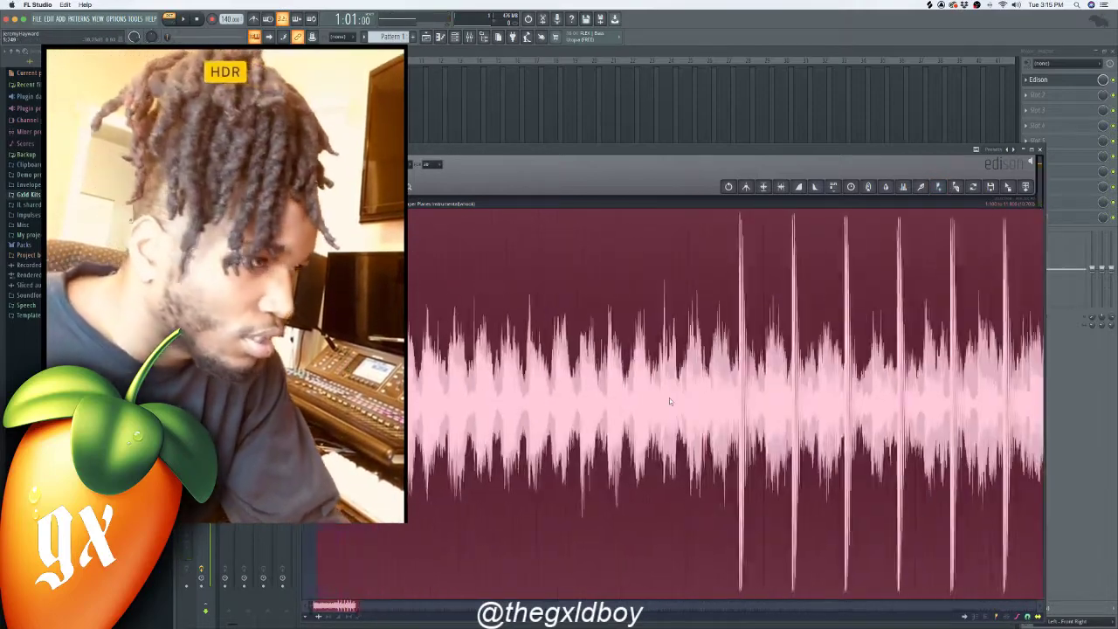
pyautogui.scroll(-2, 682, 402)
pyautogui.moveTo(335, 607); pyautogui.dragTo(365, 608)
pyautogui.scroll(5, 498, 407)
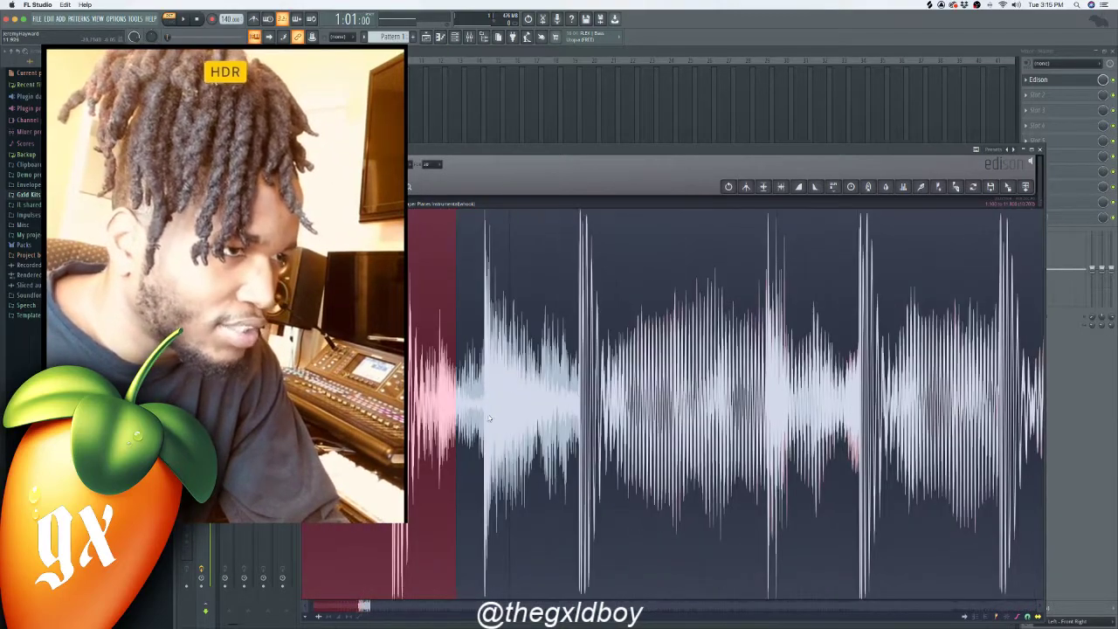
pyautogui.scroll(1, 371, 611)
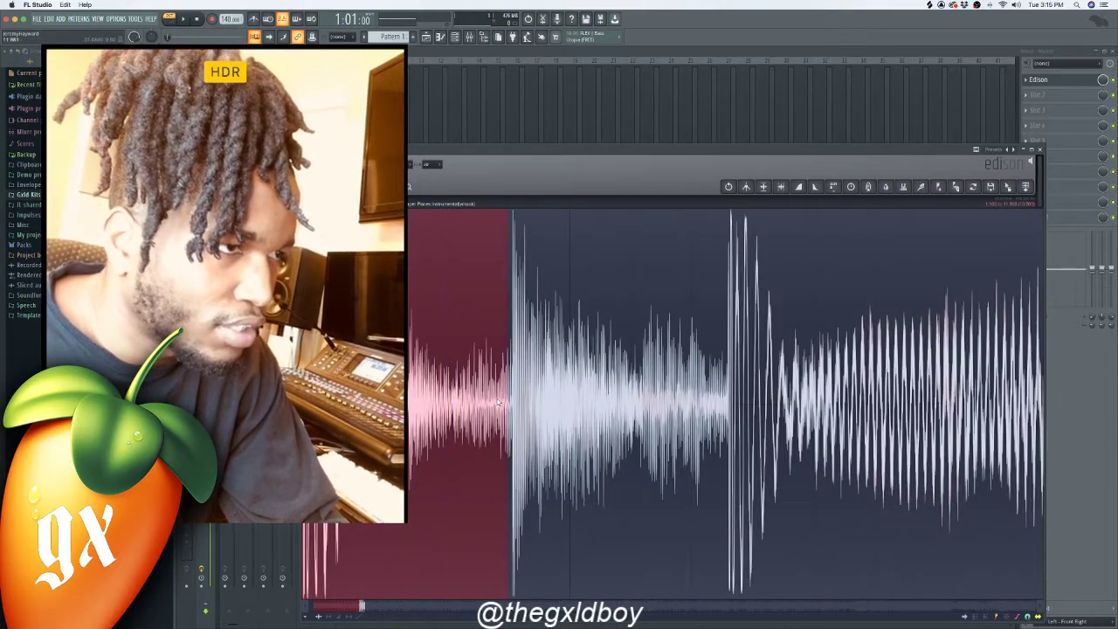
pyautogui.scroll(-5, 495, 399)
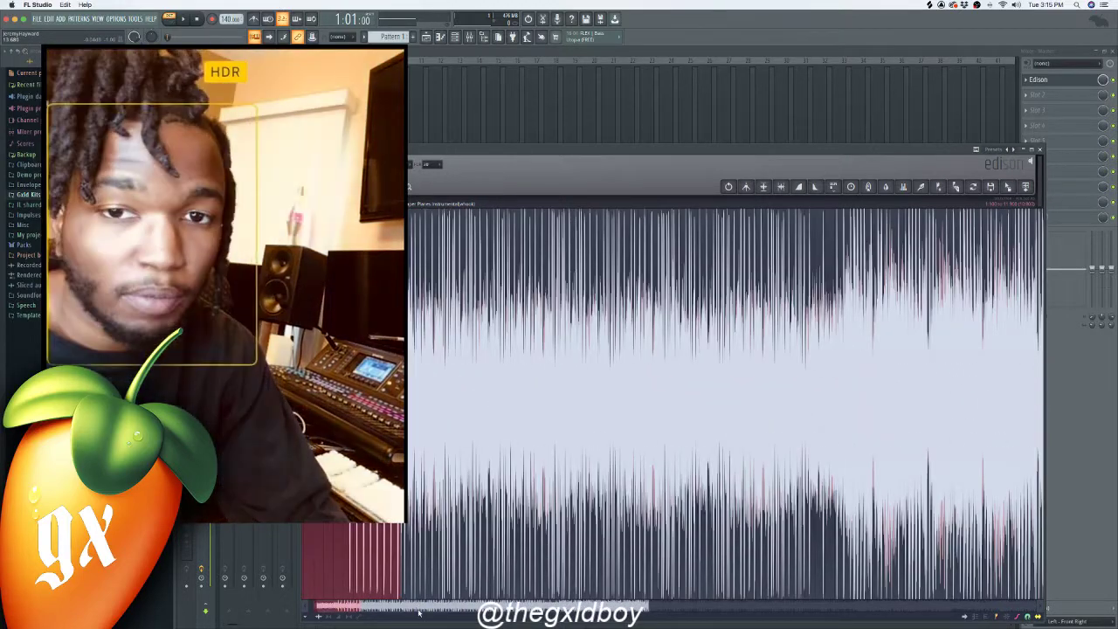
pyautogui.moveTo(416, 610); pyautogui.dragTo(382, 605)
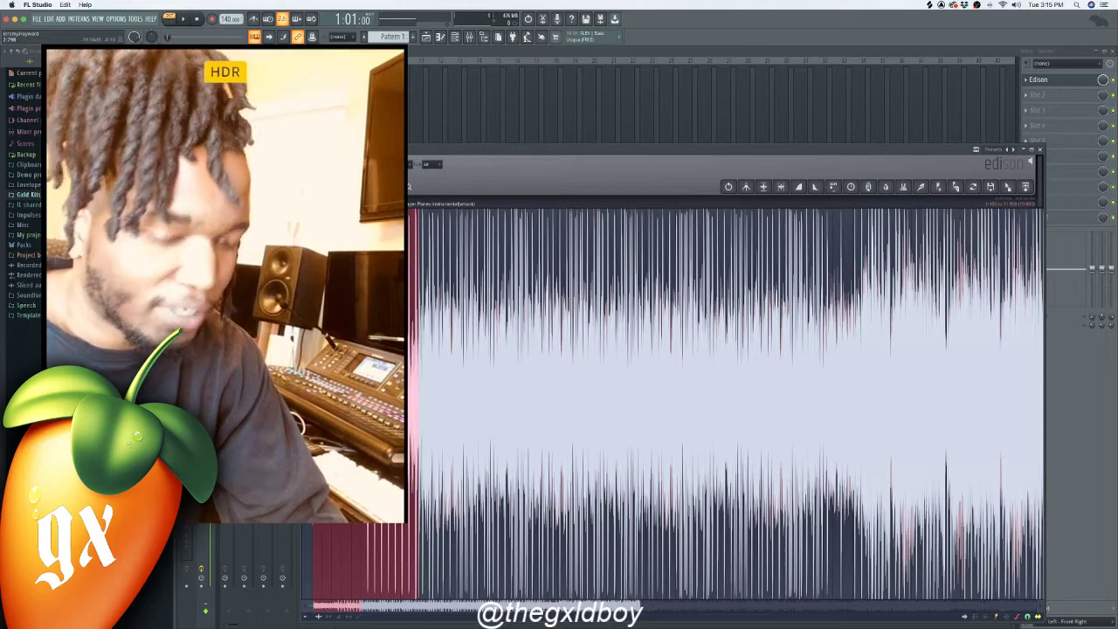
pyautogui.press('Delete')
pyautogui.scroll(-3, 672, 402)
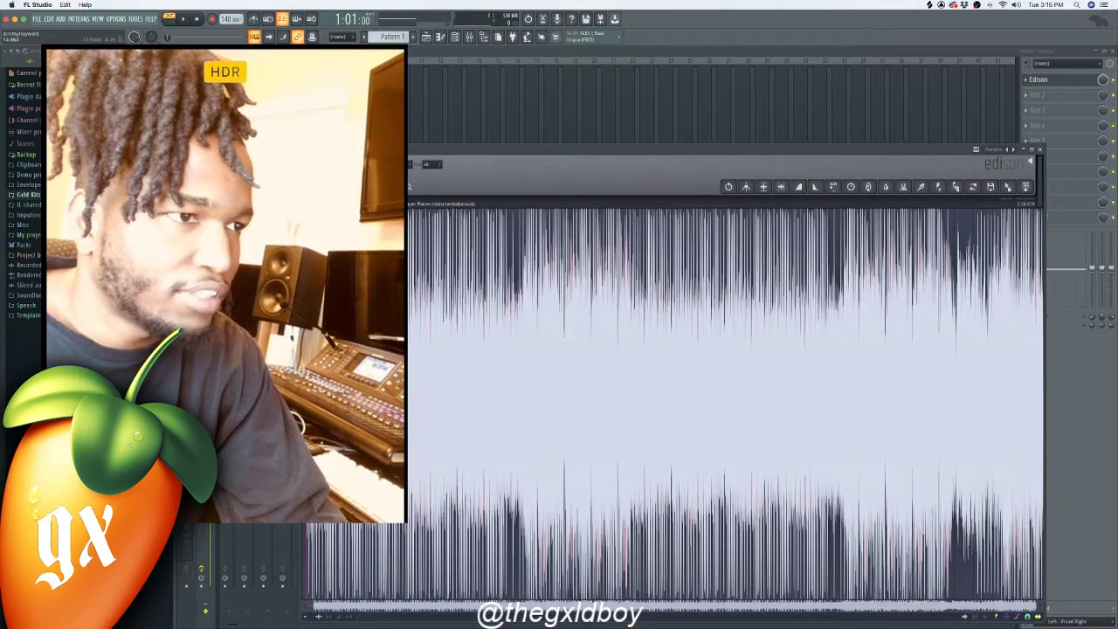
pyautogui.moveTo(521, 439); pyautogui.dragTo(332, 439)
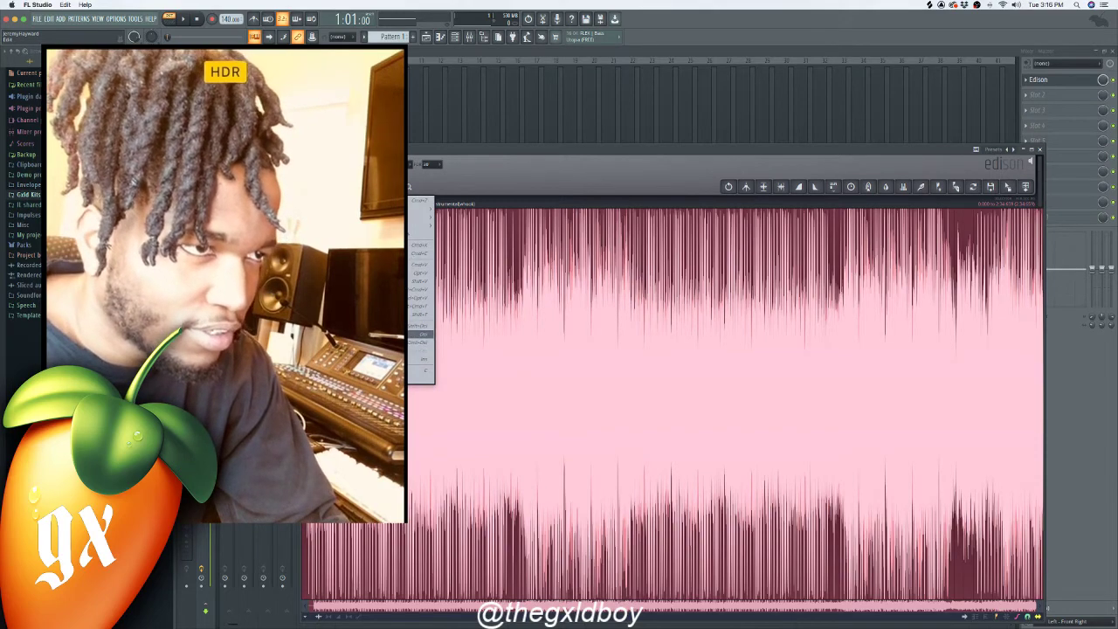
pyautogui.click(423, 333)
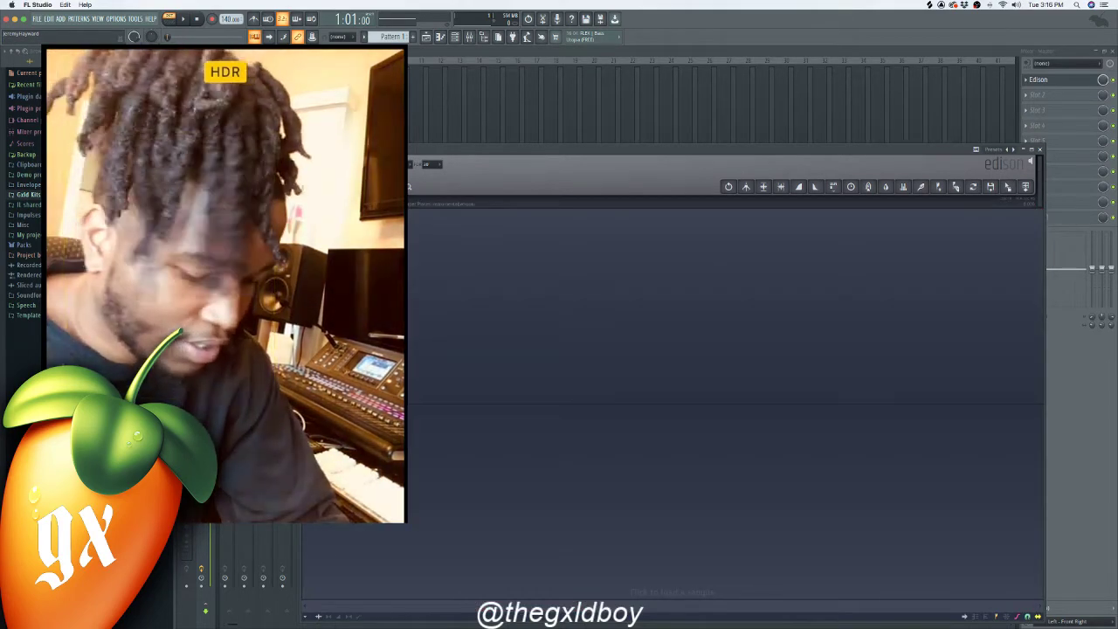
# - Undo the deletion of the audio and trim the sample to the selected opening section
pyautogui.press('super+z')
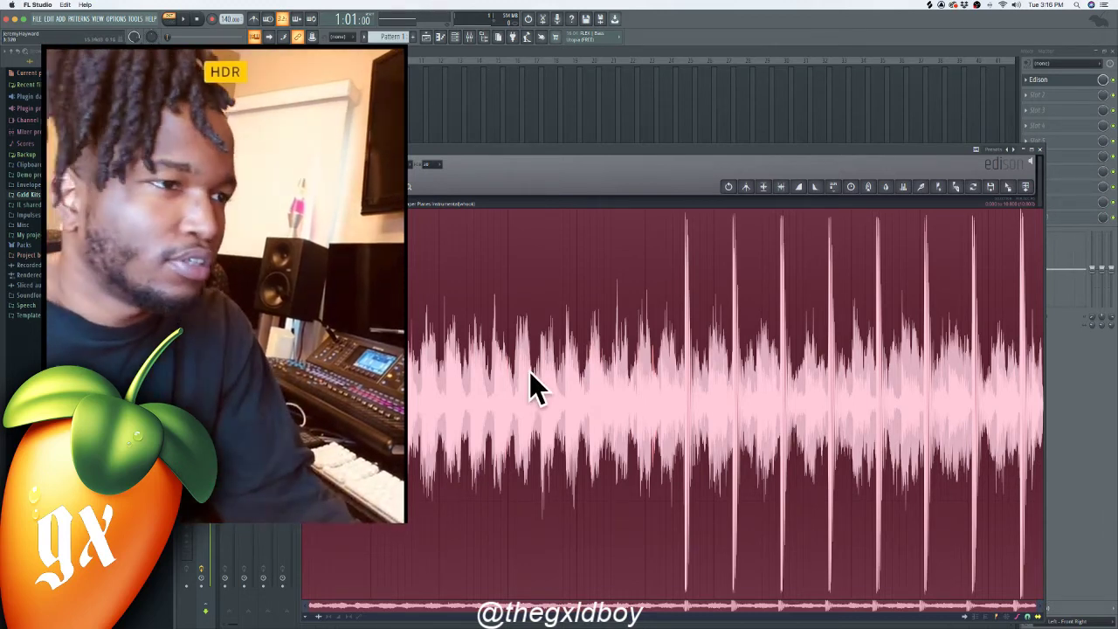
pyautogui.scroll(2, 530, 372)
pyautogui.scroll(-2, 529, 371)
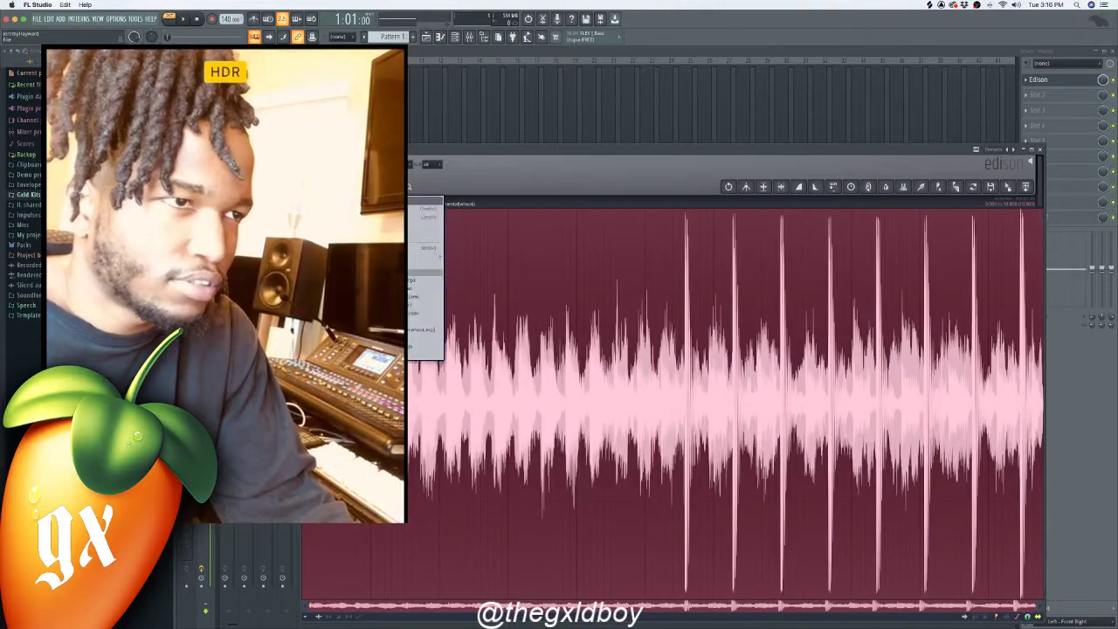
# - Save the trimmed sample as a Microsoft wave file named paperplanes in the Unknown Album folder
pyautogui.click(313, 186)
pyautogui.click(385, 216)
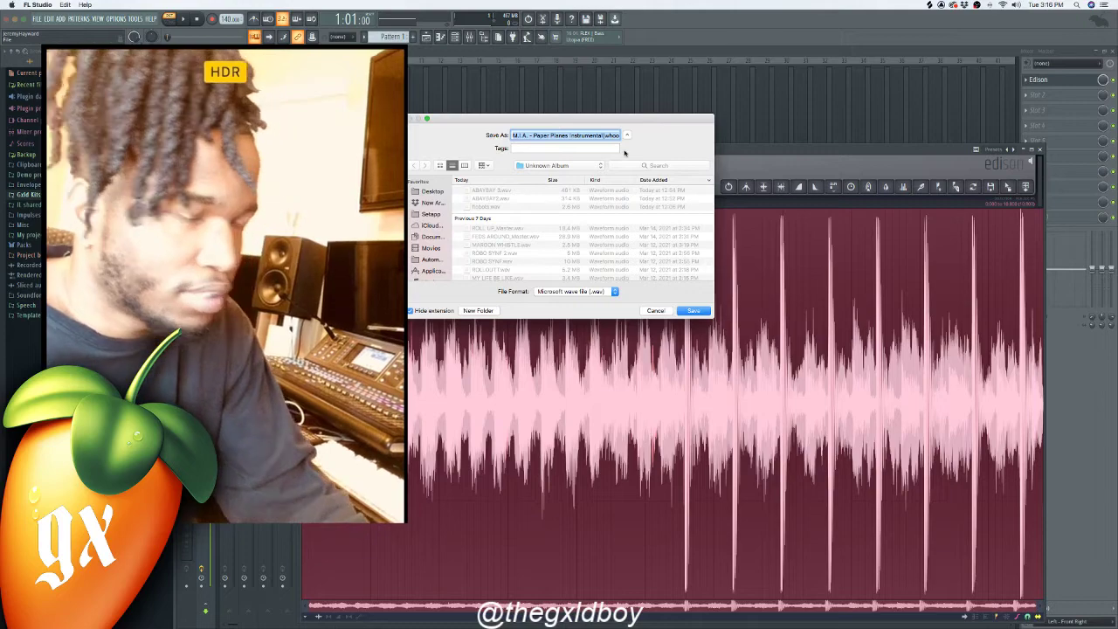
pyautogui.write('paper')
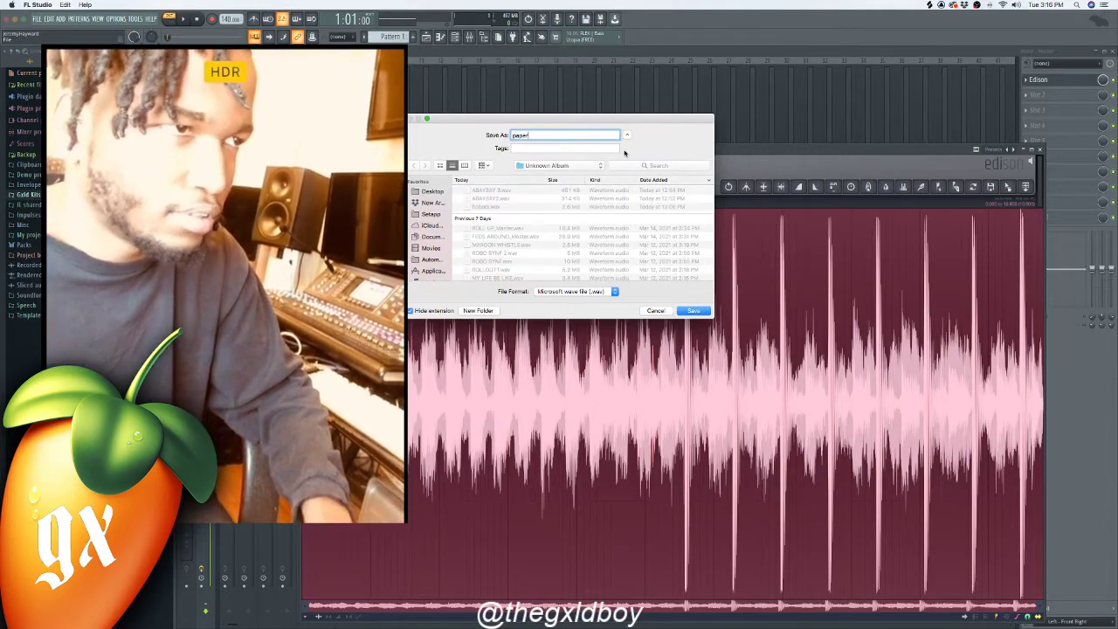
pyautogui.write('planes')
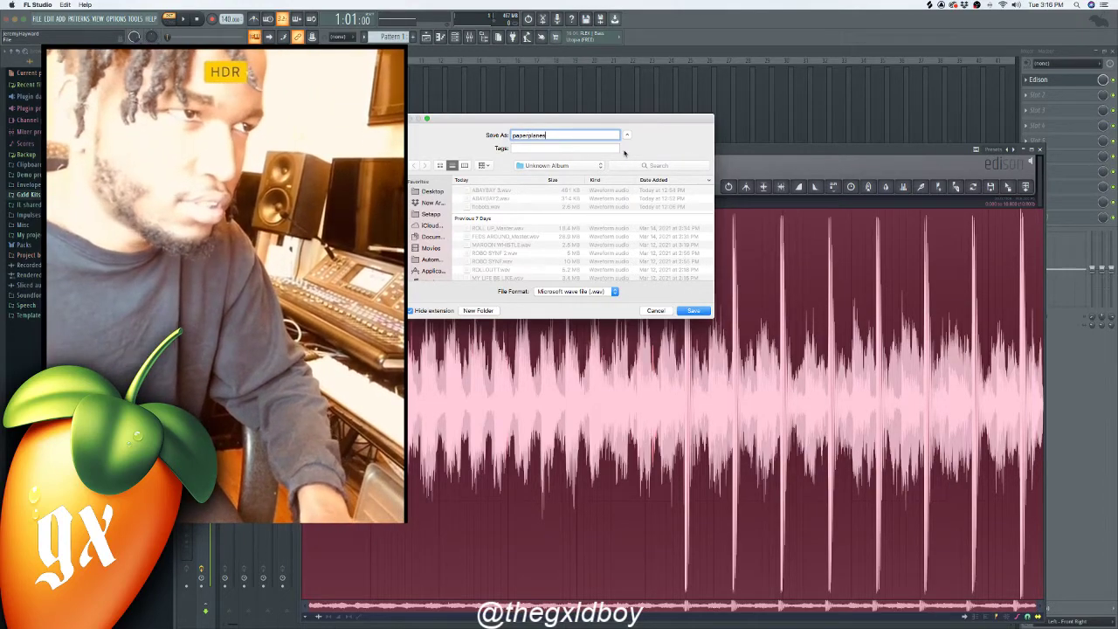
pyautogui.press('Return')
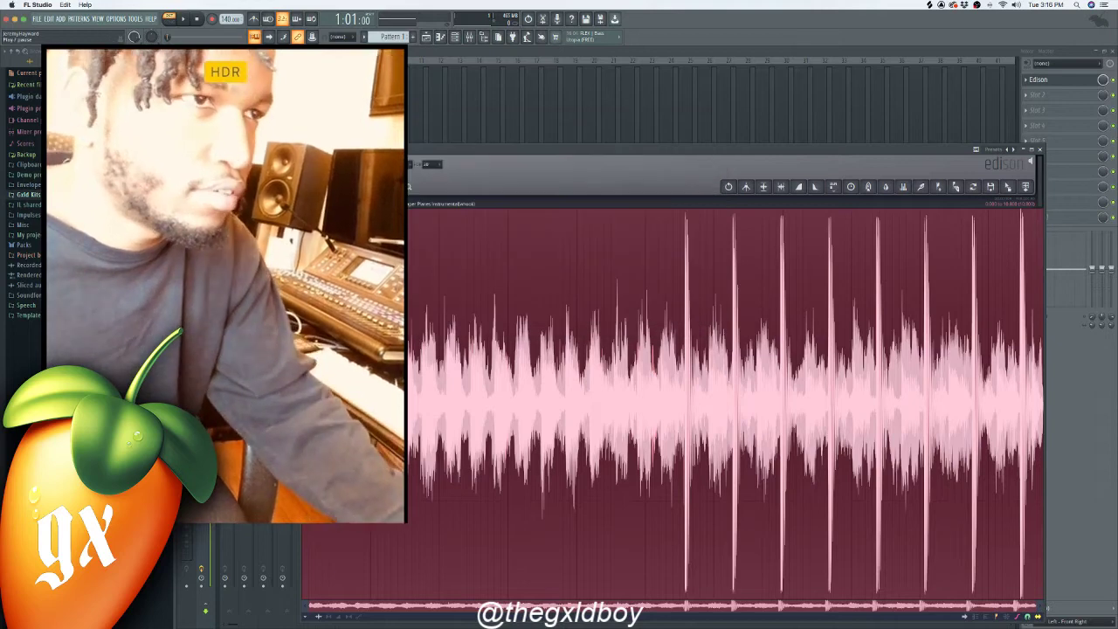
# - Show the channel rack, find paperplanes.wav with Spotlight and add it as a new channel below the existing sample
pyautogui.click(454, 37)
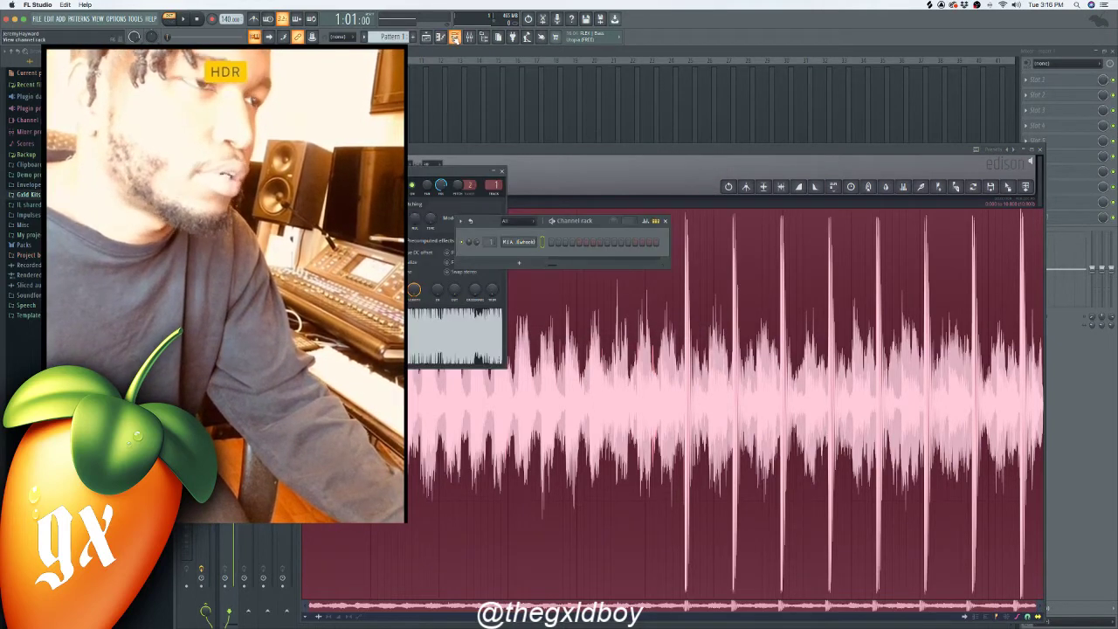
pyautogui.click(1078, 4)
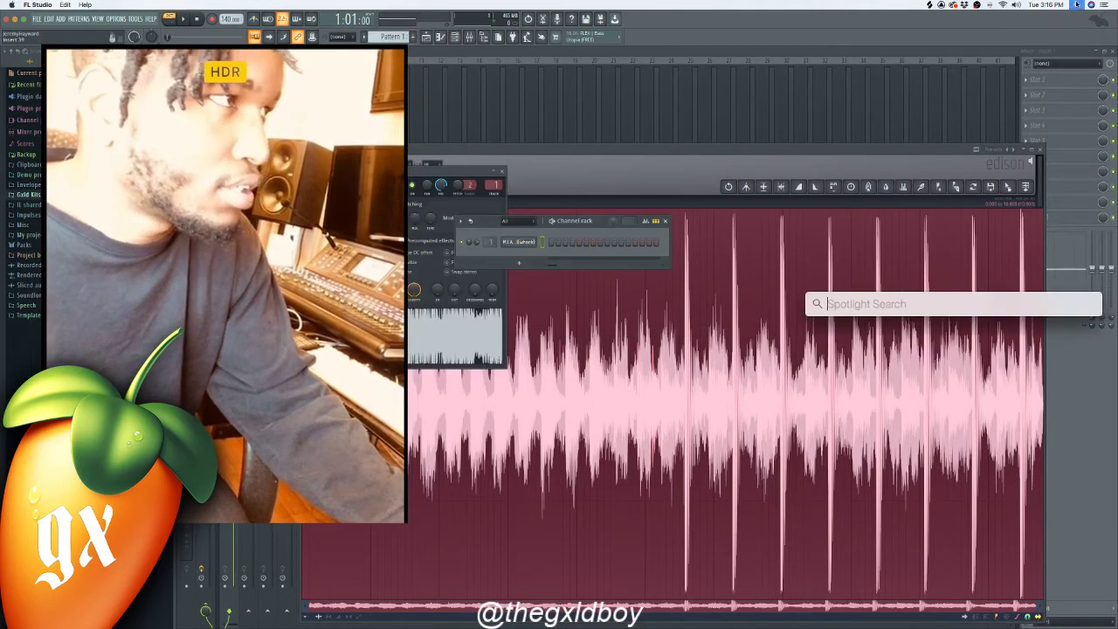
pyautogui.write('papa')
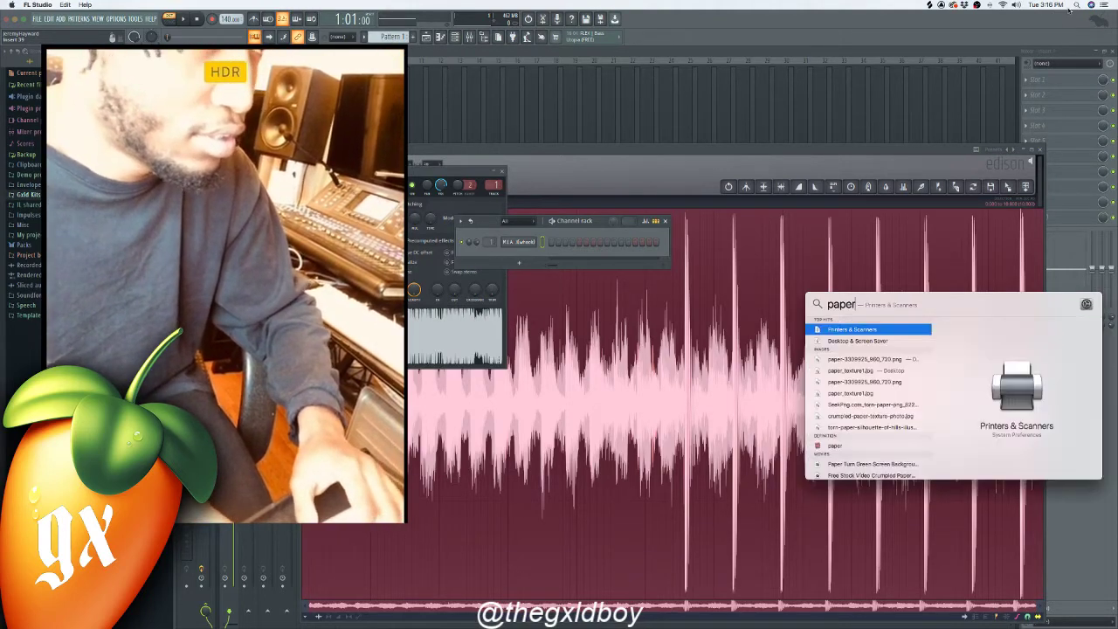
pyautogui.write('rplanes')
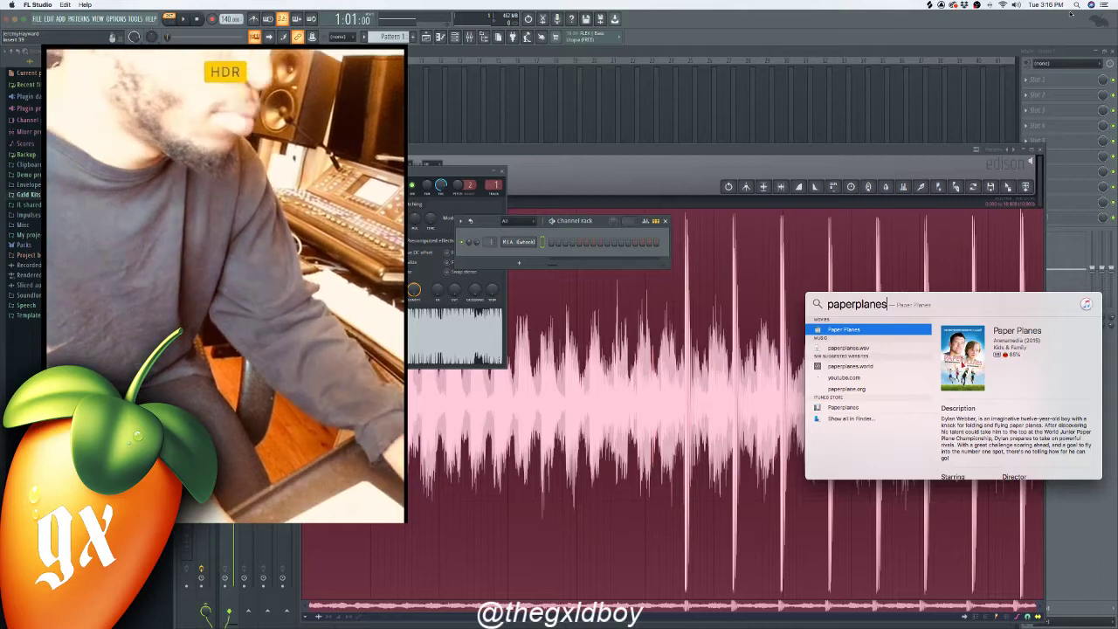
pyautogui.click(860, 349)
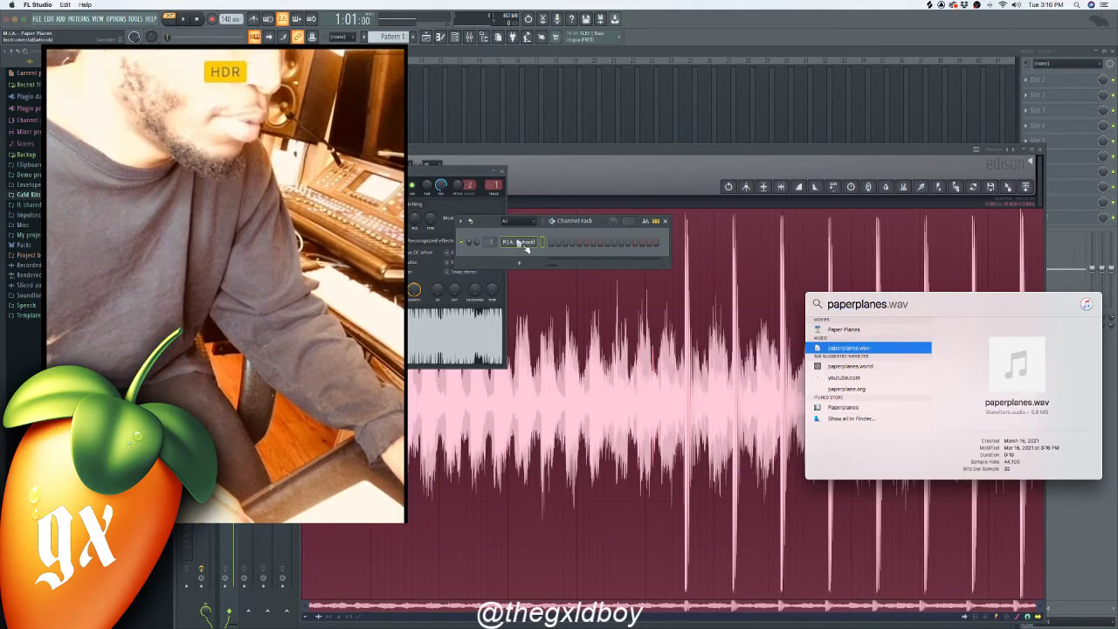
pyautogui.moveTo(517, 250); pyautogui.dragTo(518, 253)
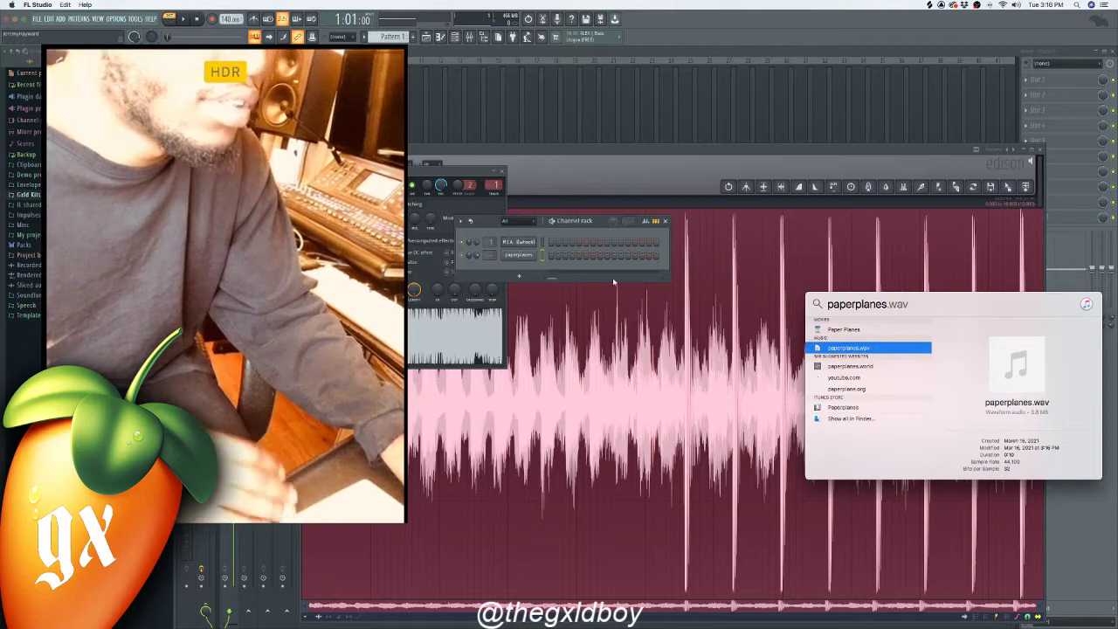
# - Open the piano roll for the paperplanes channel, audition playback and draw one long note ending just before bar 5
pyautogui.click(440, 38)
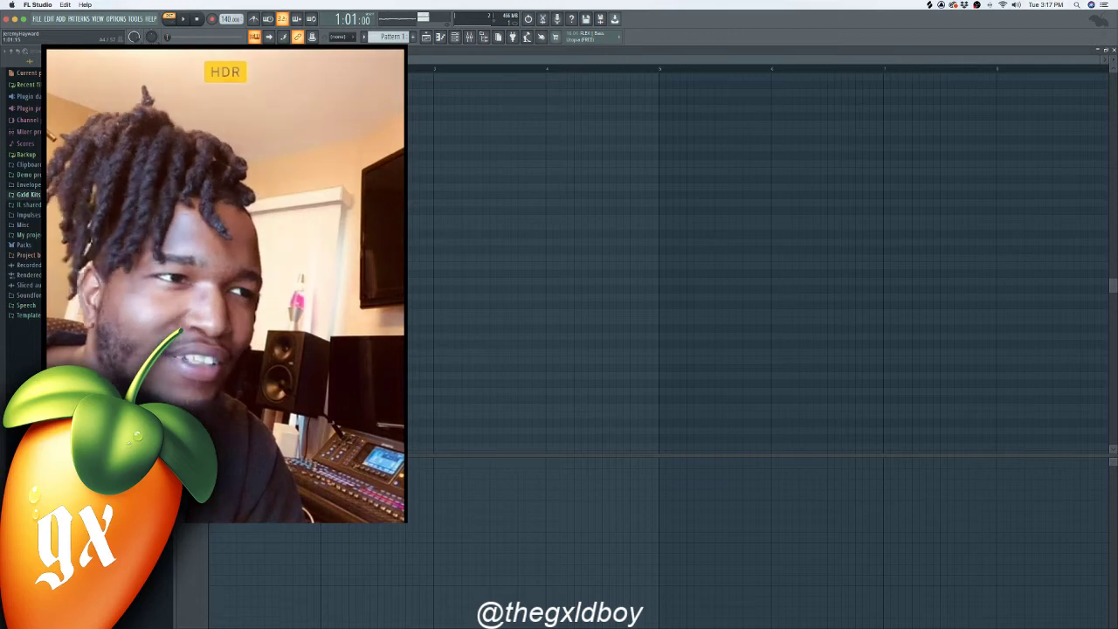
pyautogui.press('space')
pyautogui.press('space')
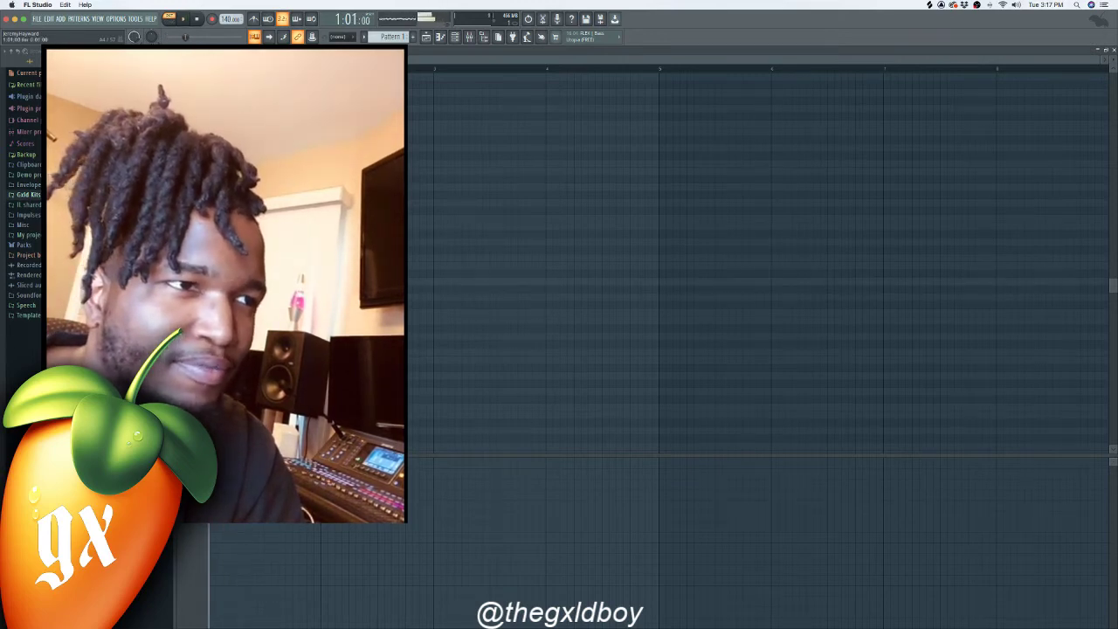
pyautogui.moveTo(412, 290); pyautogui.dragTo(638, 299)
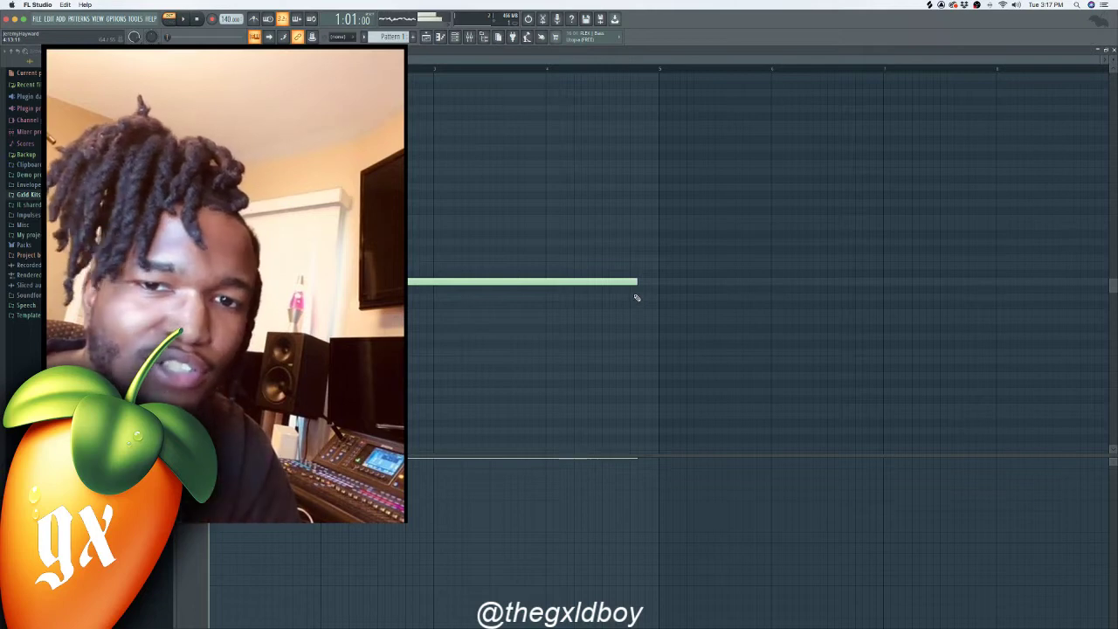
pyautogui.scroll(2, 486, 75)
pyautogui.scroll(-2, 484, 75)
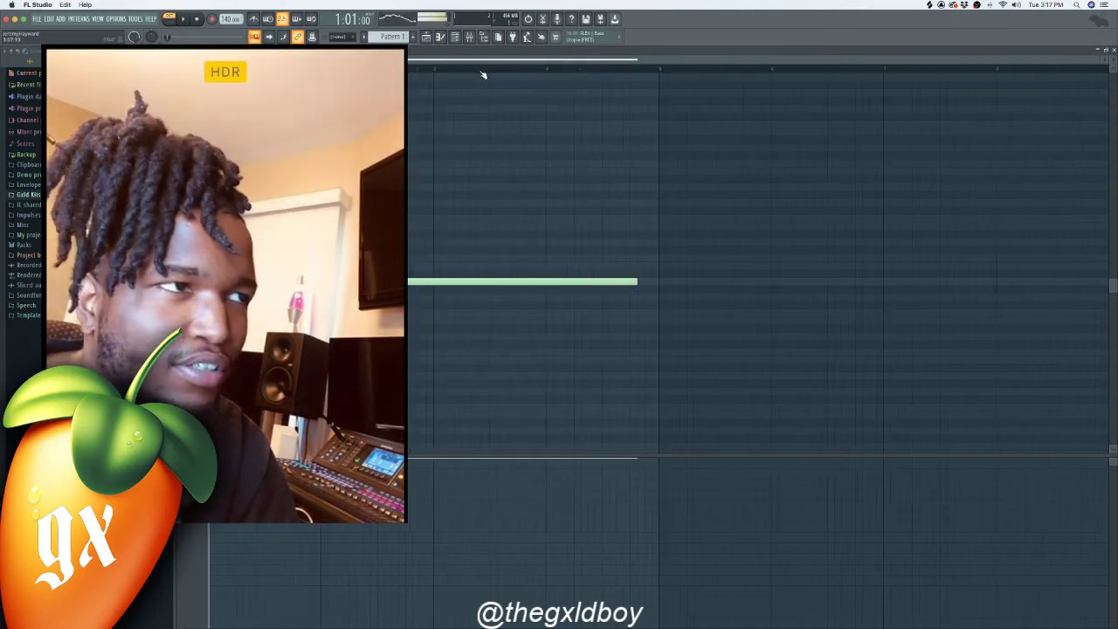
# - Play the pattern and extend the long paperplanes note into bar 8
pyautogui.press('space')
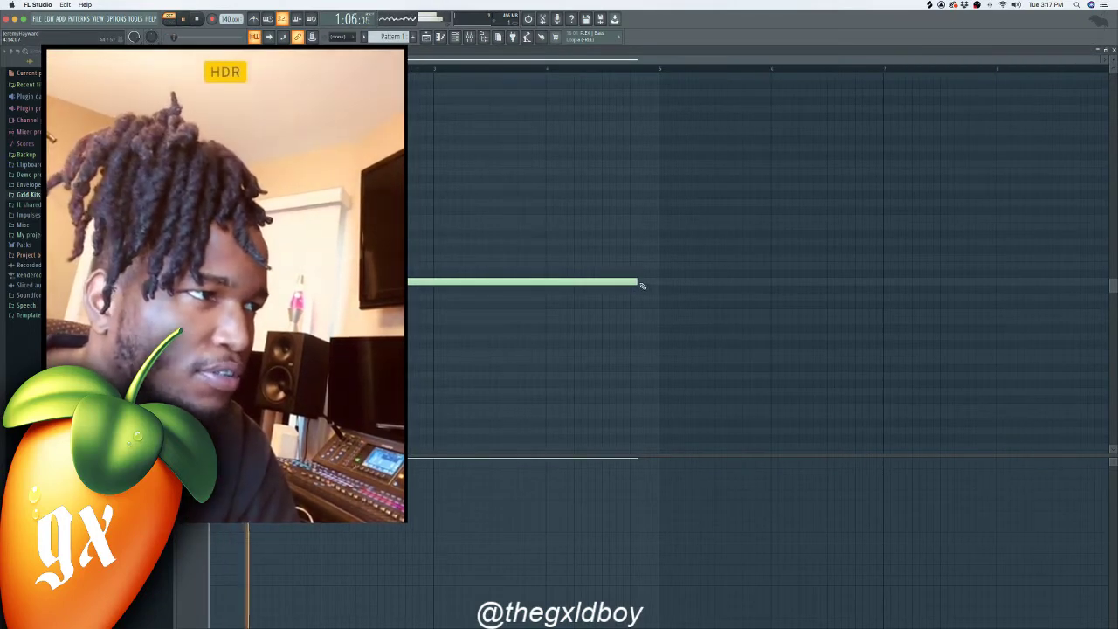
pyautogui.moveTo(641, 283); pyautogui.dragTo(1083, 274)
pyautogui.scroll(-2, 847, 67)
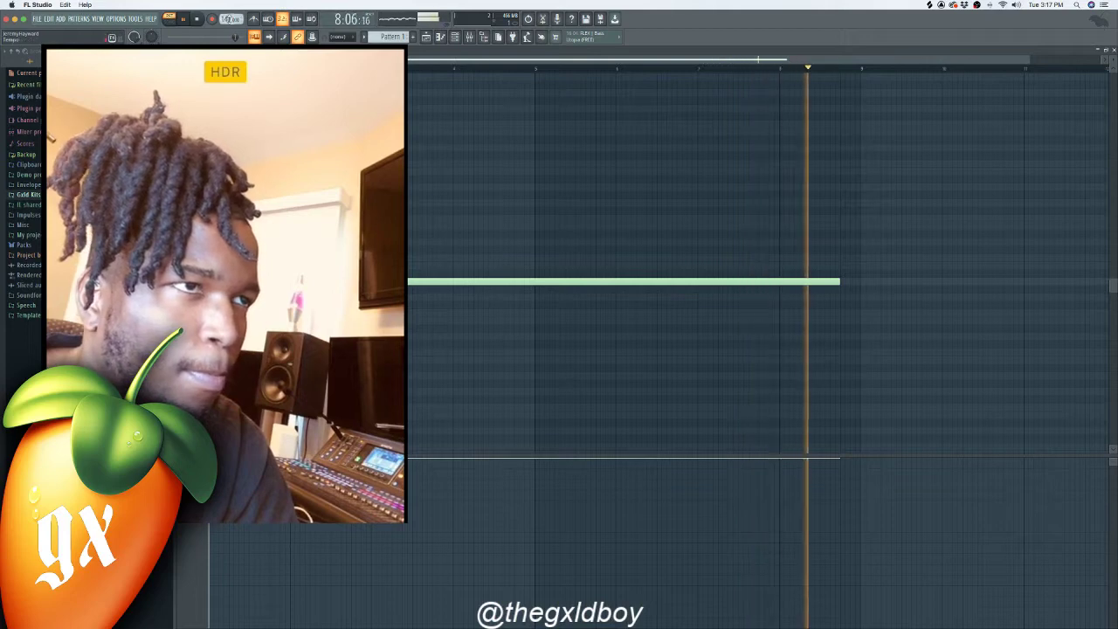
# - Tap along with the sample in the Tempo tapper to set the project tempo to 73 BPM, and close the tapper
pyautogui.rightClick(230, 19)
pyautogui.click(312, 25)
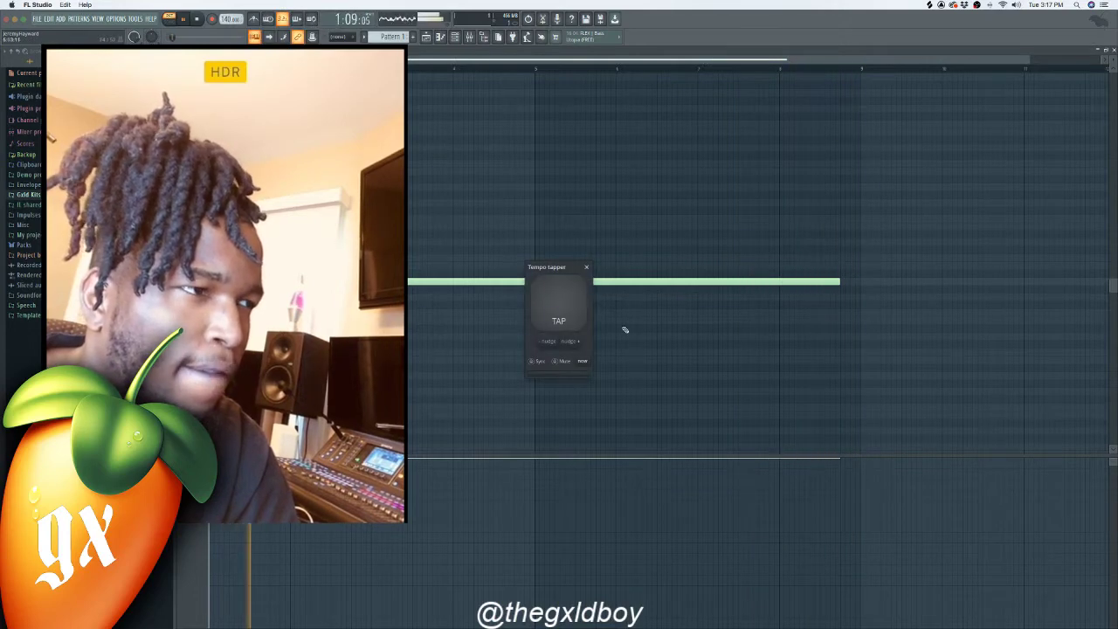
pyautogui.click(565, 317)
pyautogui.click(565, 316)
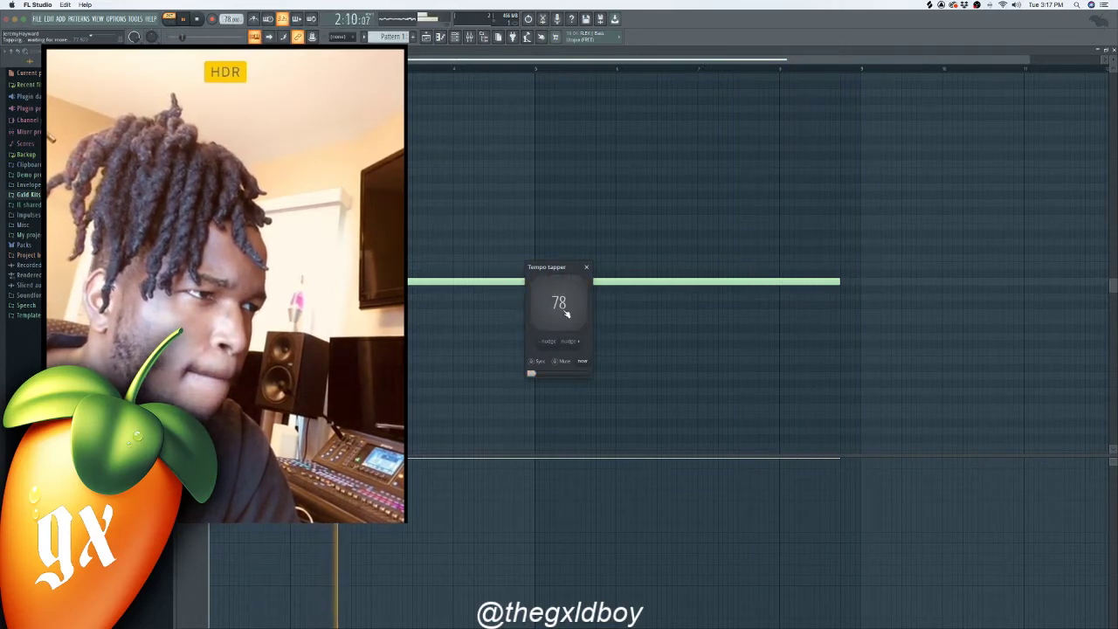
pyautogui.click(564, 313)
pyautogui.click(564, 313)
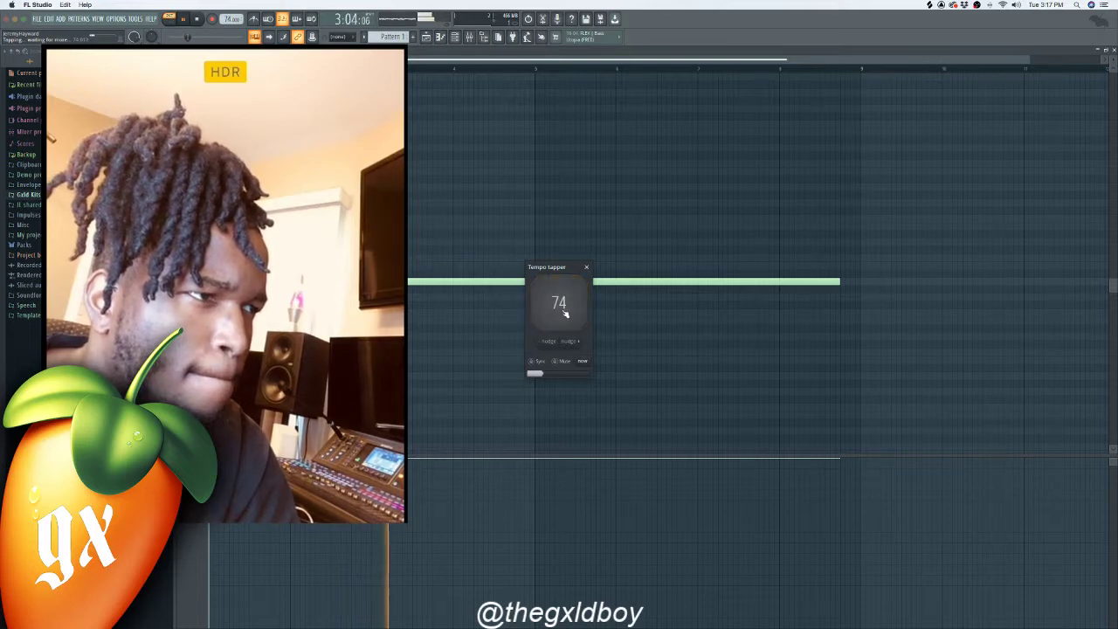
pyautogui.click(564, 314)
pyautogui.click(564, 313)
pyautogui.click(564, 314)
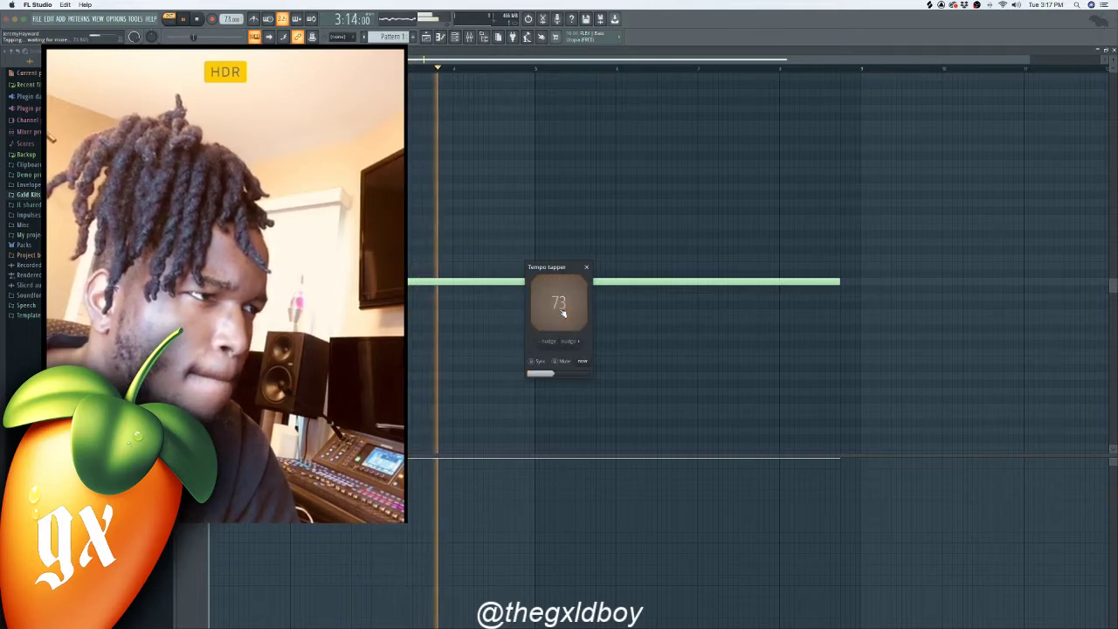
pyautogui.click(563, 314)
pyautogui.click(563, 313)
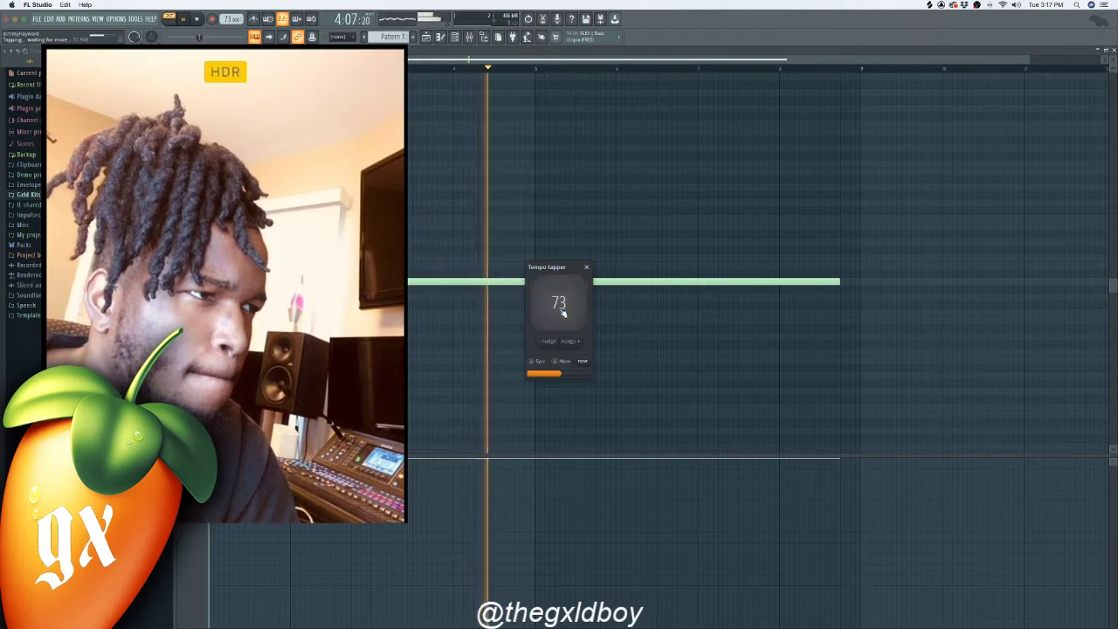
pyautogui.click(563, 314)
pyautogui.click(563, 314)
pyautogui.click(563, 313)
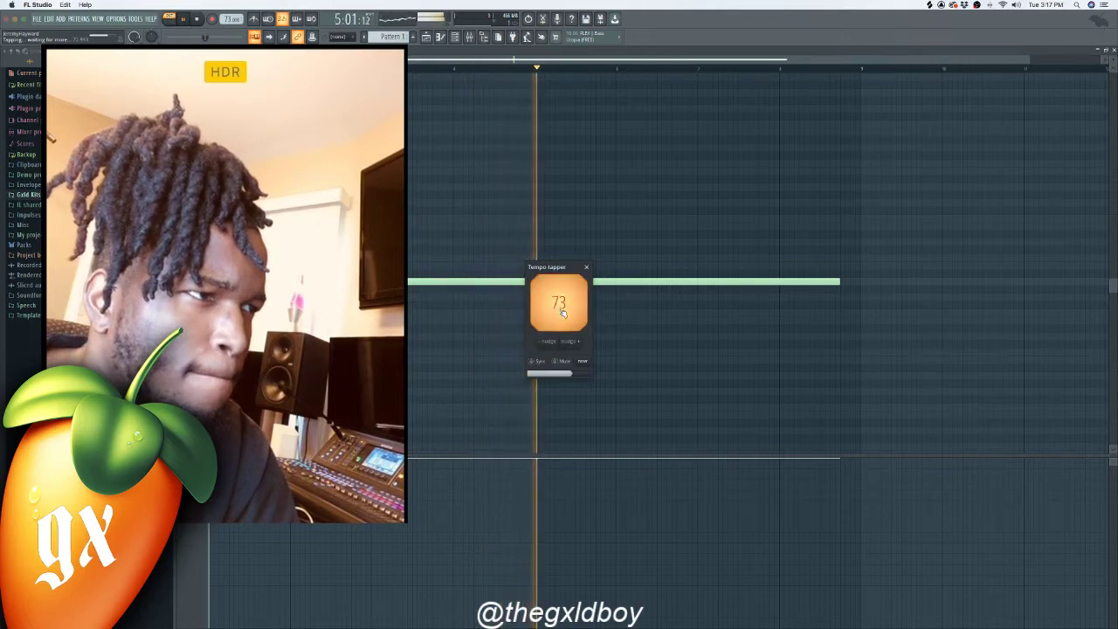
pyautogui.click(563, 313)
pyautogui.click(563, 314)
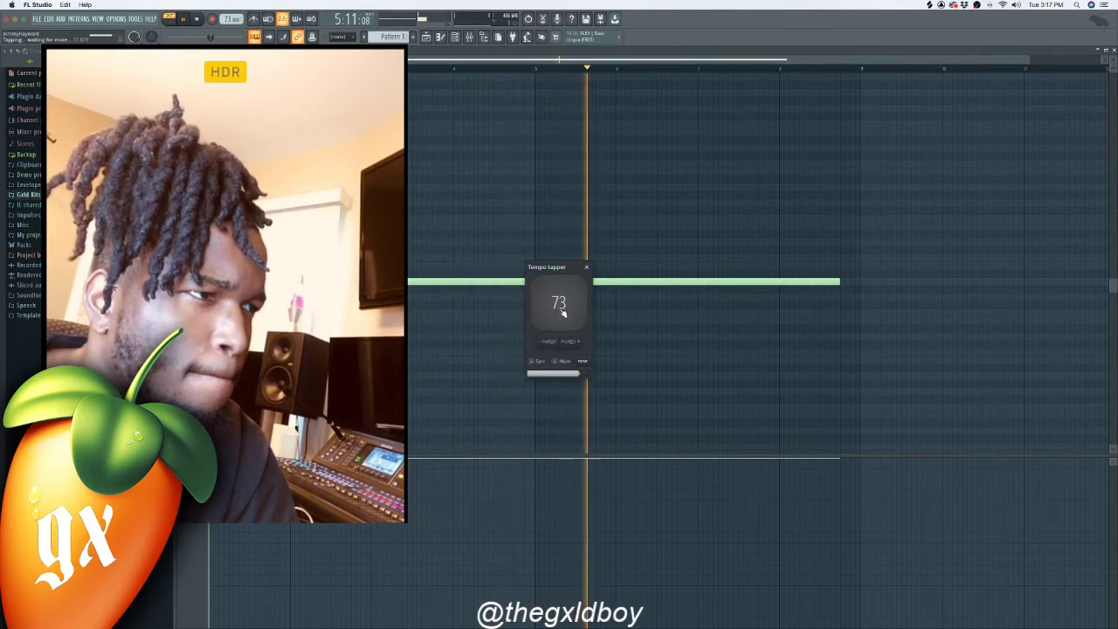
pyautogui.click(586, 266)
# - Play the pattern against the metronome to check the tapped tempo, and turn the metronome off
pyautogui.press('space')
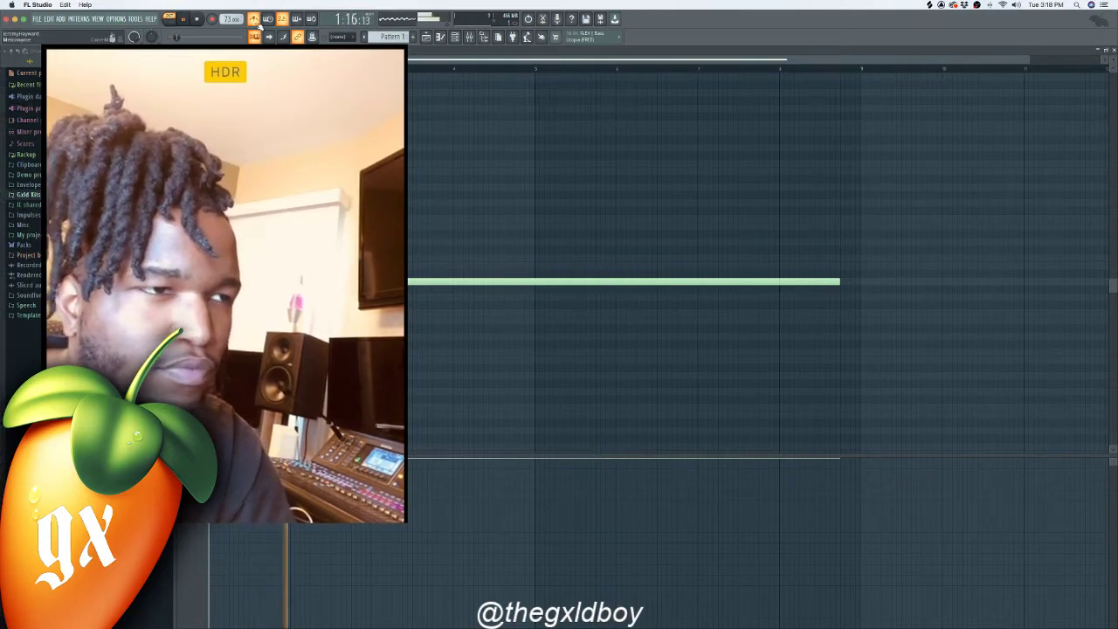
pyautogui.click(255, 20)
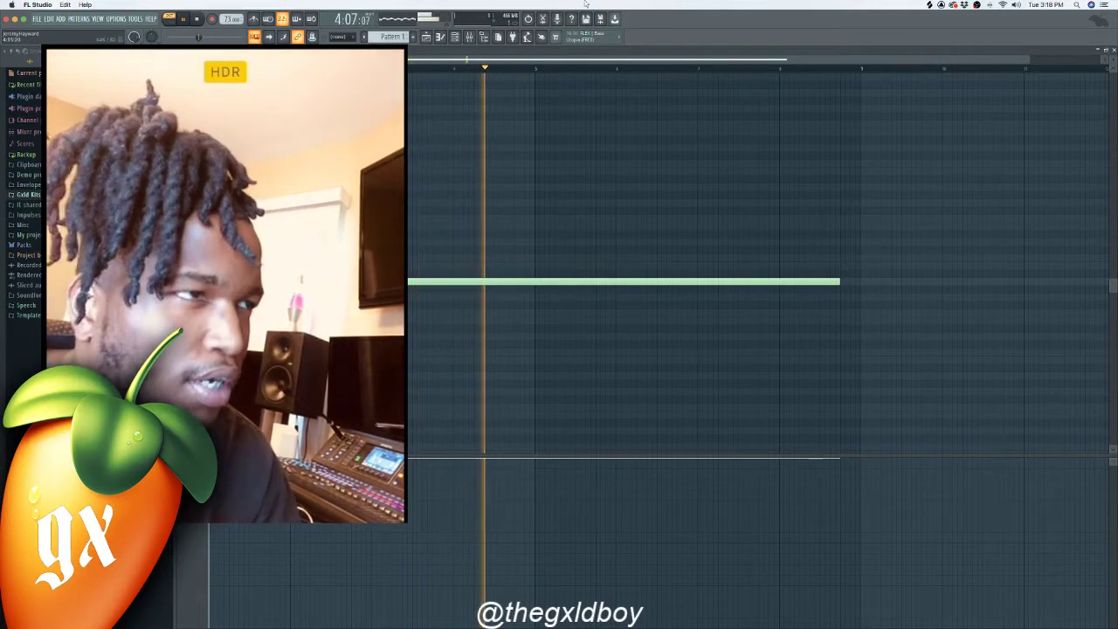
pyautogui.press('F6')
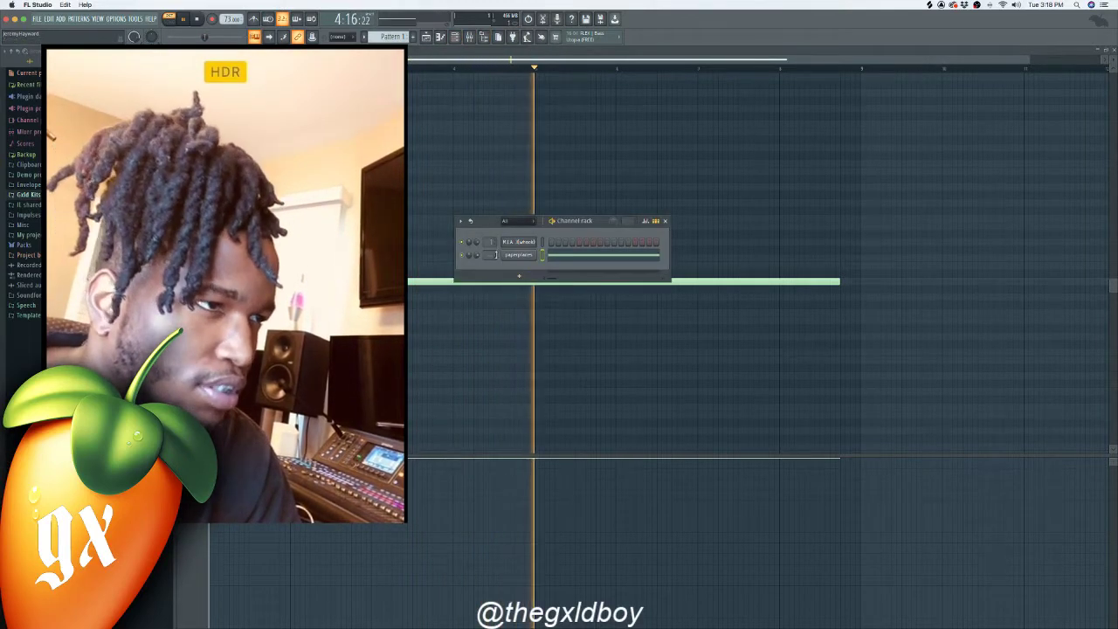
pyautogui.press('F6')
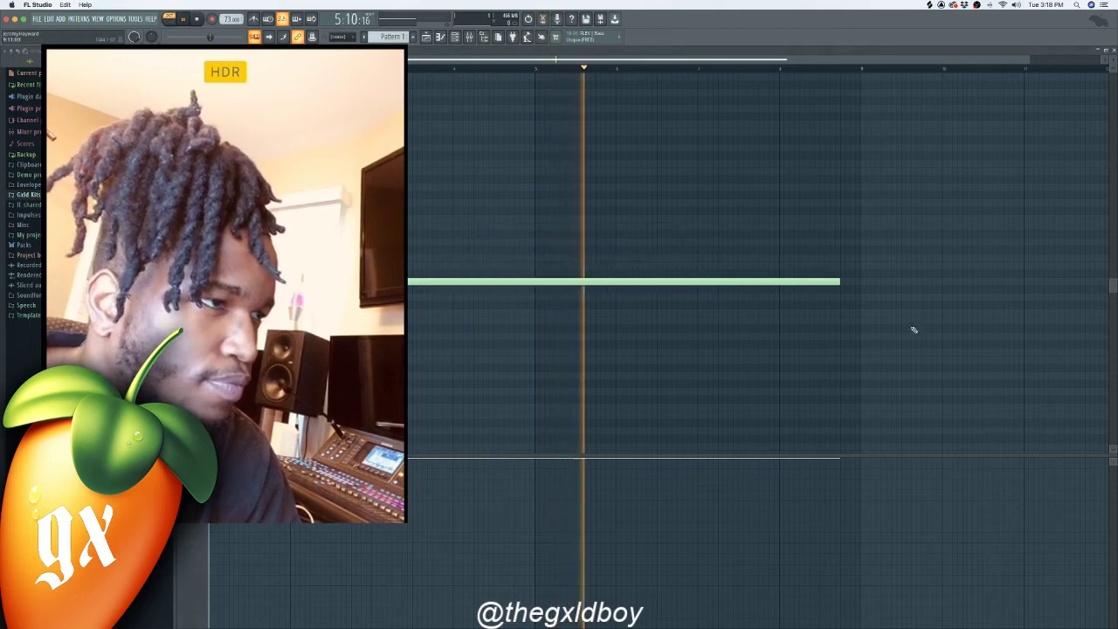
# - Stop playback, shorten the paperplanes note to end just before bar 5 and add a second note from bar 5 to just before bar 9
pyautogui.press('space')
pyautogui.moveTo(839, 282); pyautogui.dragTo(524, 280)
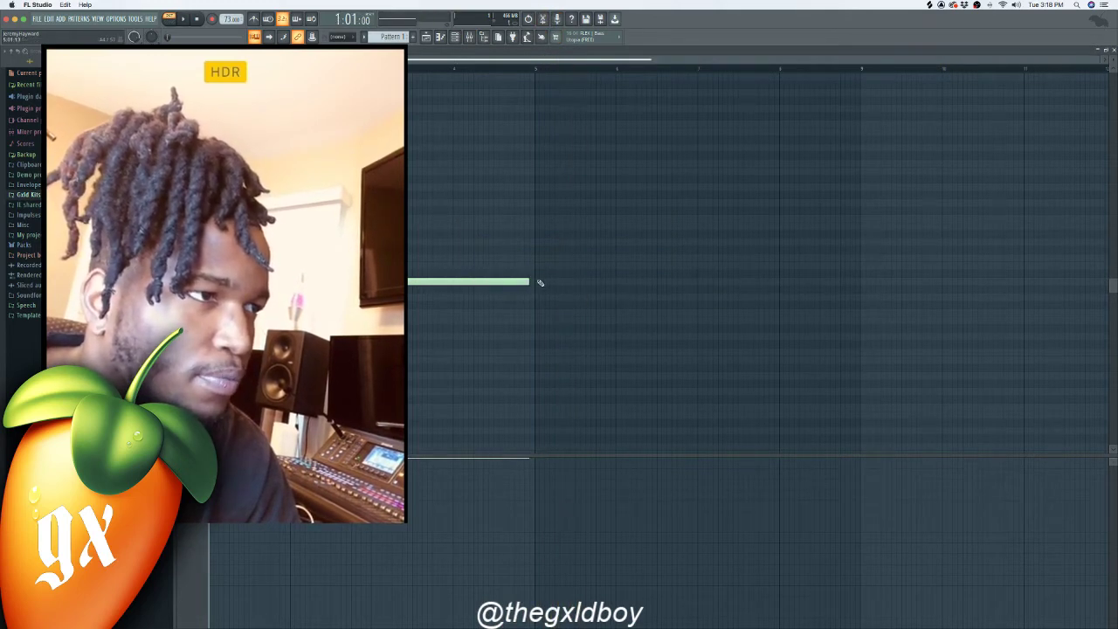
pyautogui.click(539, 283)
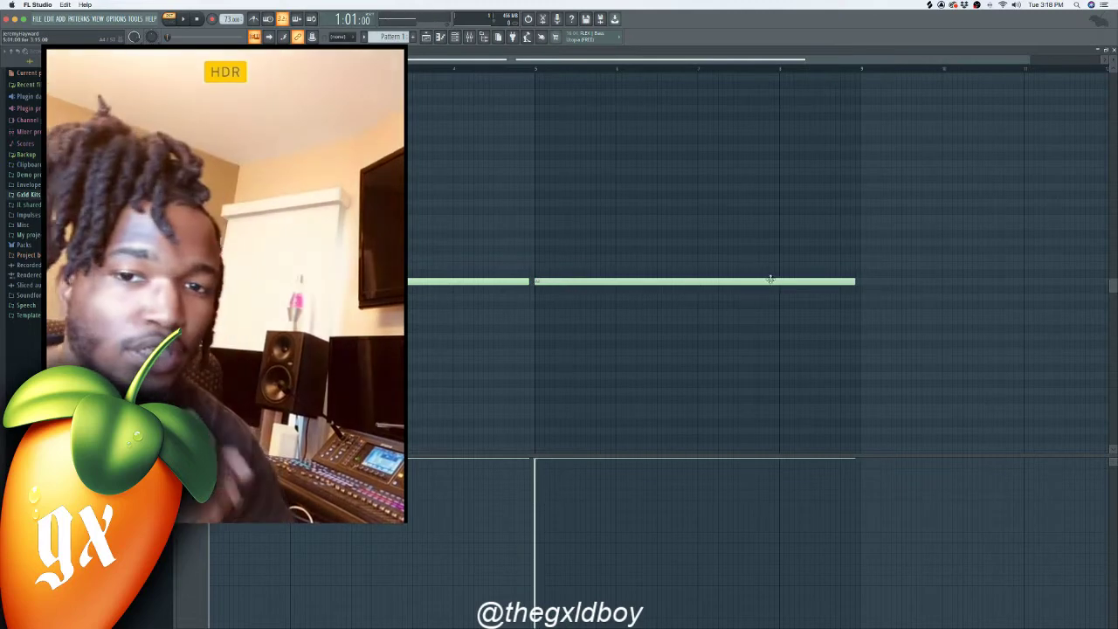
# - Open the paperplanes channel settings and delete the original M.I.A. instrumental channel from the channel rack
pyautogui.click(454, 38)
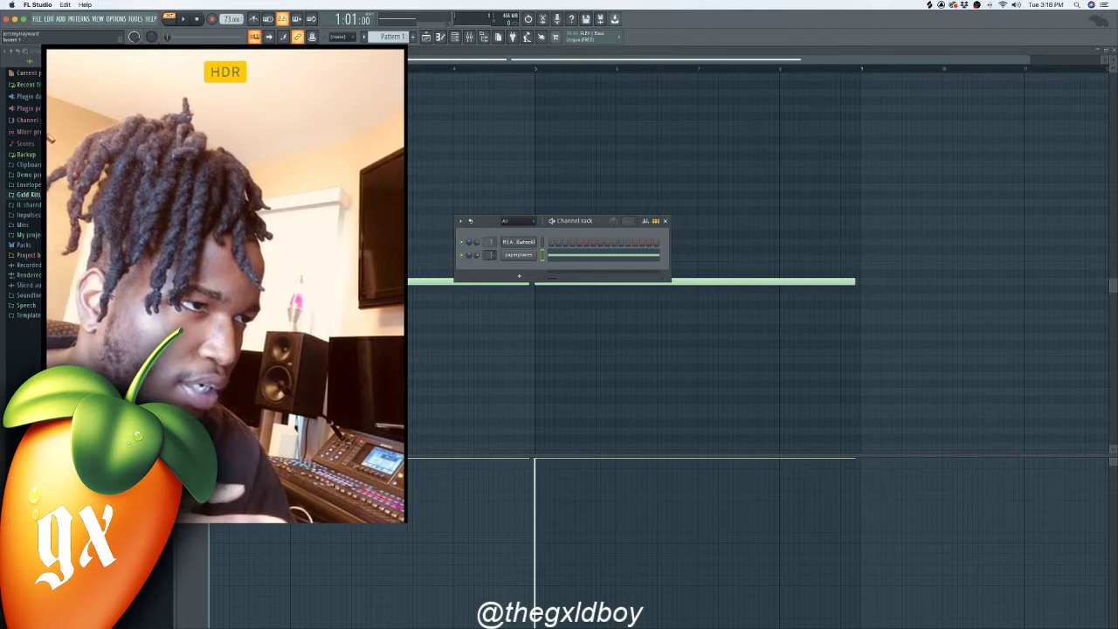
pyautogui.click(522, 256)
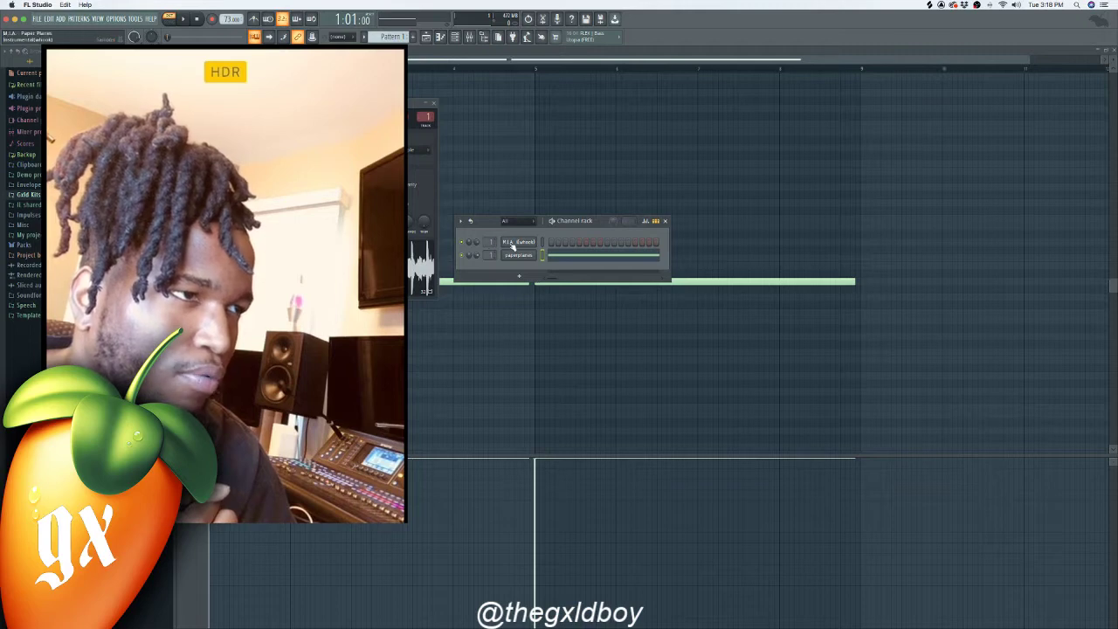
pyautogui.rightClick(513, 247)
pyautogui.click(563, 336)
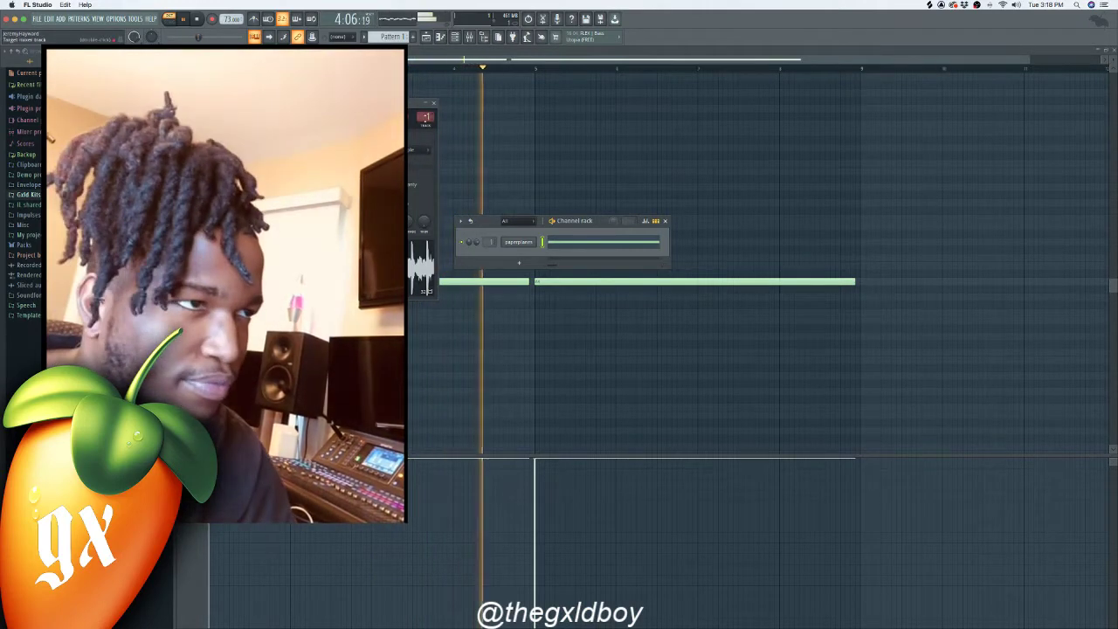
# - Add Fruity Parametric EQ 2 to the first effect slot of mixer track Insert 1 and roll off the low frequencies
pyautogui.press('F9')
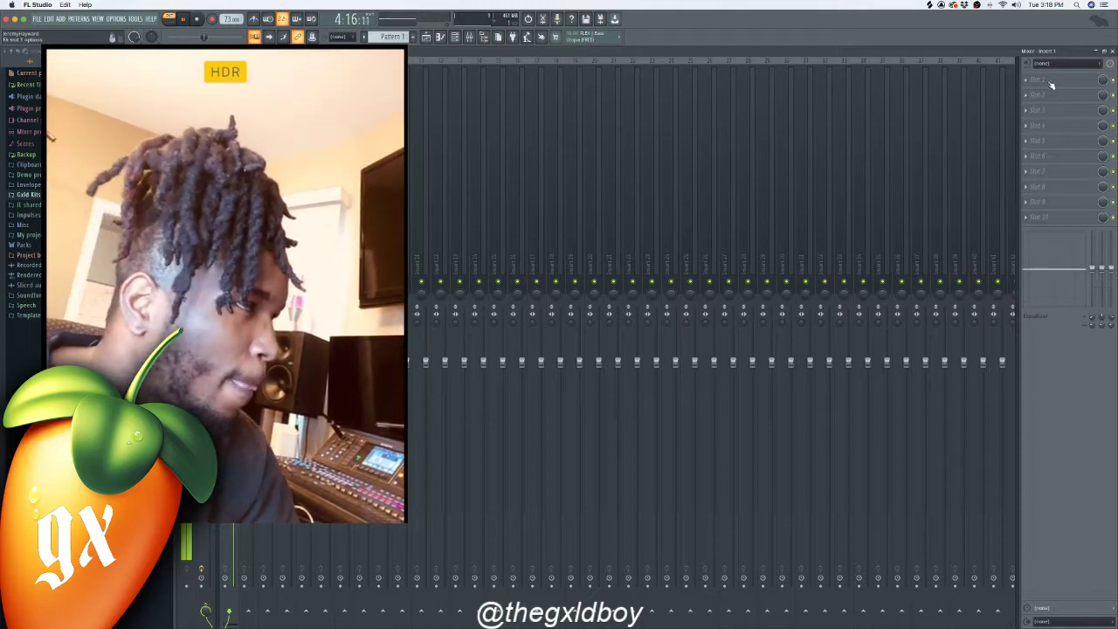
pyautogui.click(1048, 81)
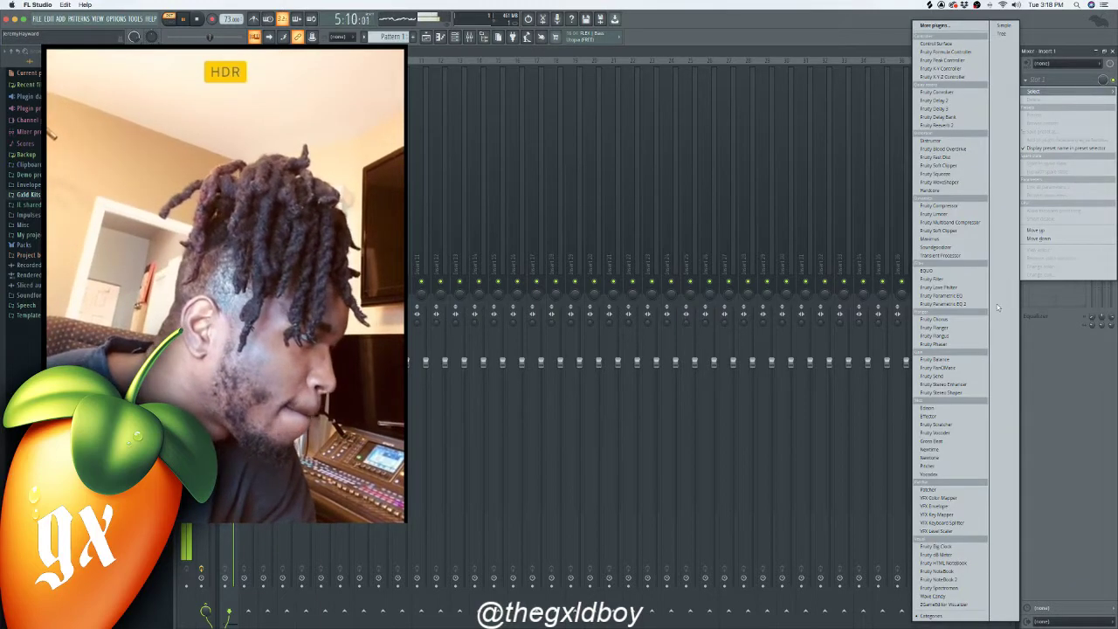
pyautogui.click(961, 303)
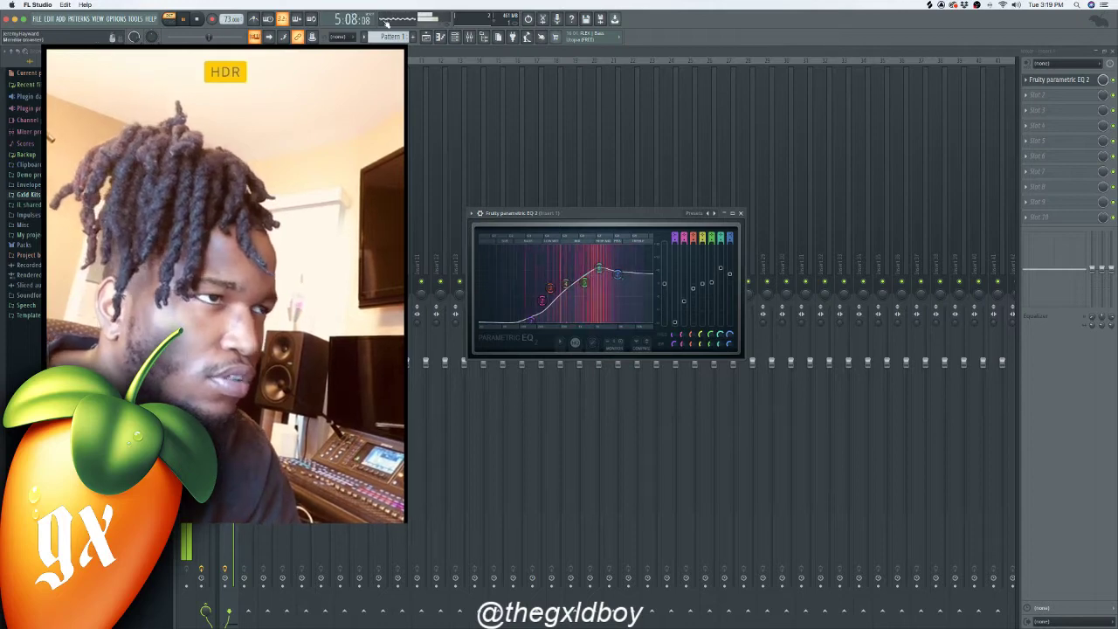
# - Play the pattern against the metronome and fine-tune the project tempo to 72 BPM
pyautogui.click(454, 36)
pyautogui.press('space')
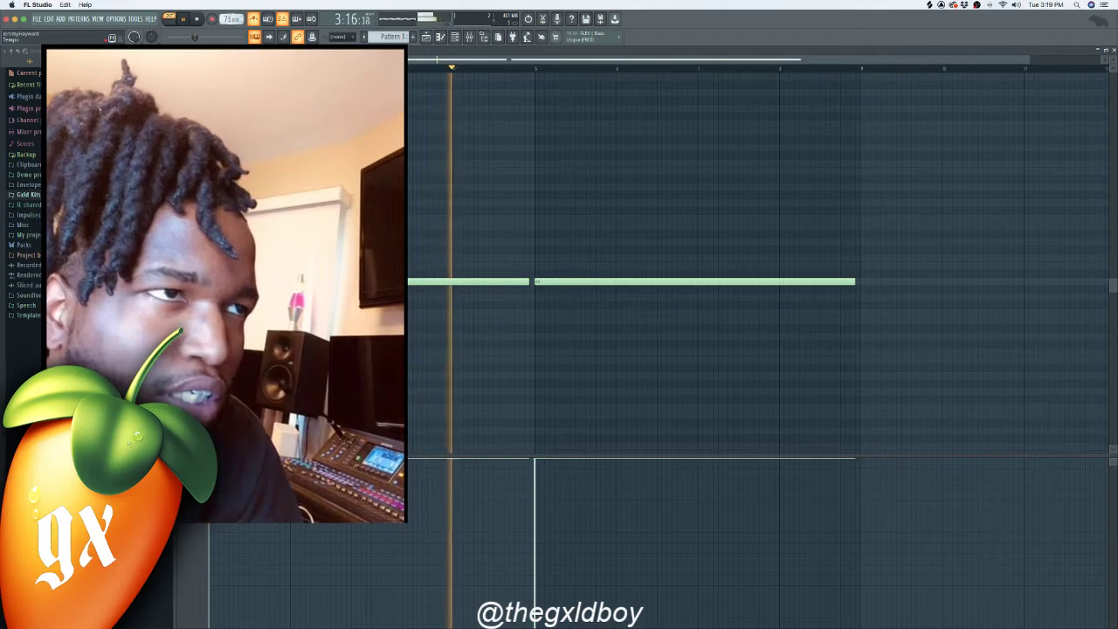
pyautogui.moveTo(233, 16); pyautogui.dragTo(233, 23)
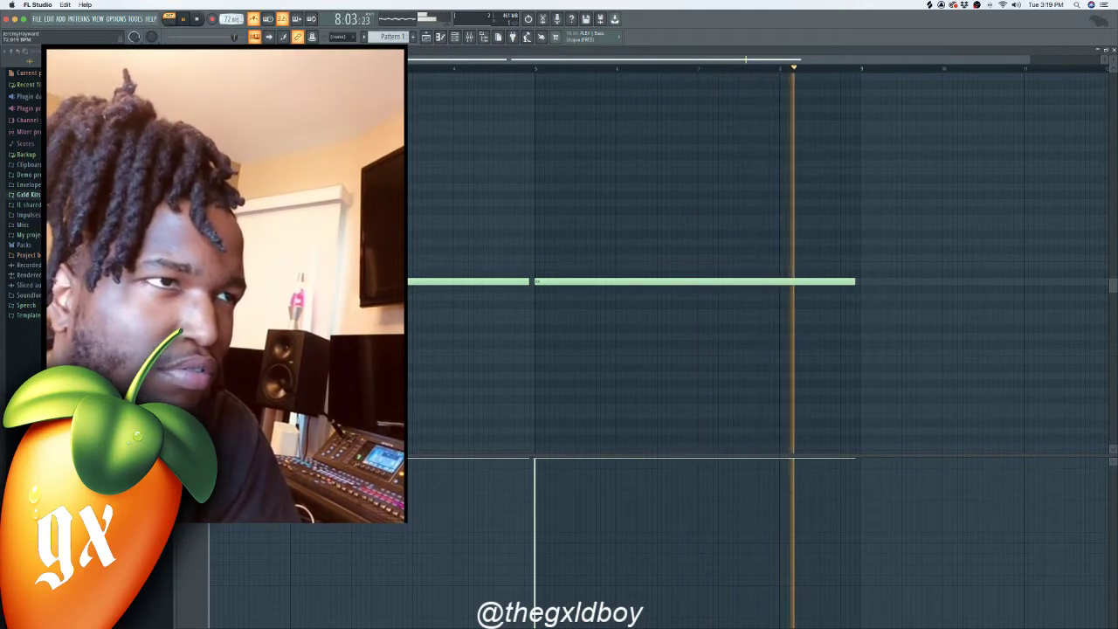
pyautogui.moveTo(235, 19); pyautogui.dragTo(235, 13)
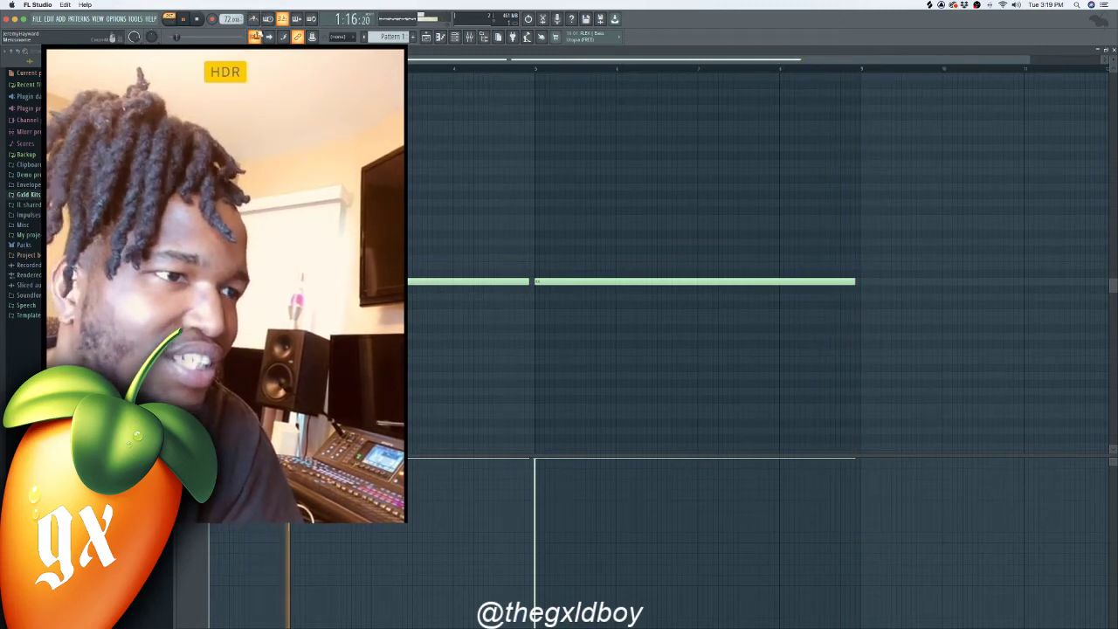
# - Raise the system volume, look into the Gxld Kits folder and show the recent files in the browser
pyautogui.press('XF86AudioRaiseVolume')
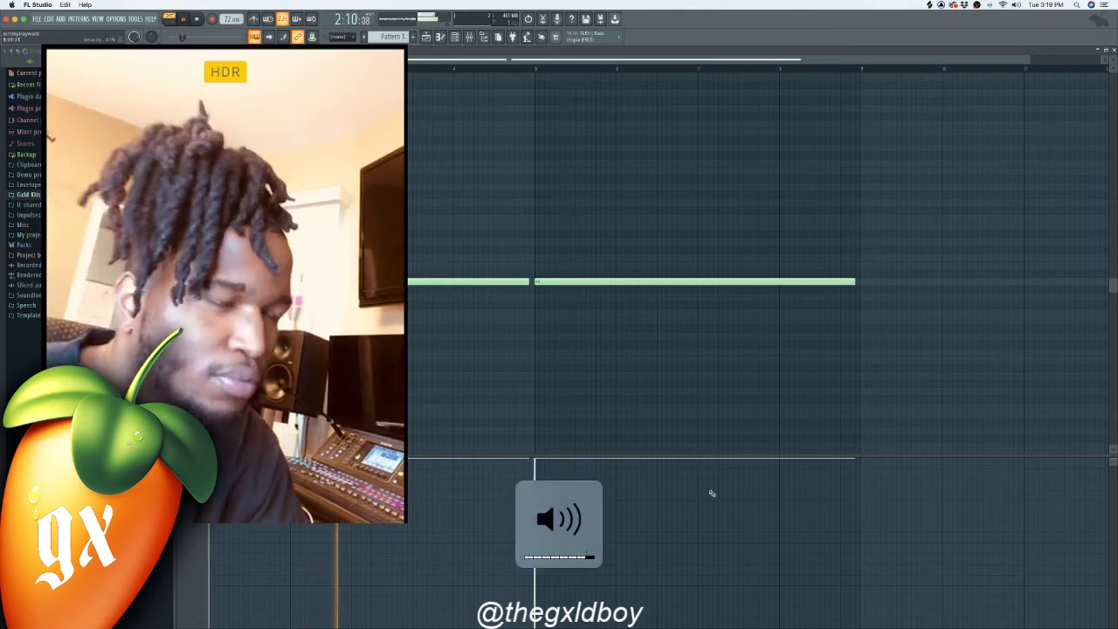
pyautogui.click(27, 195)
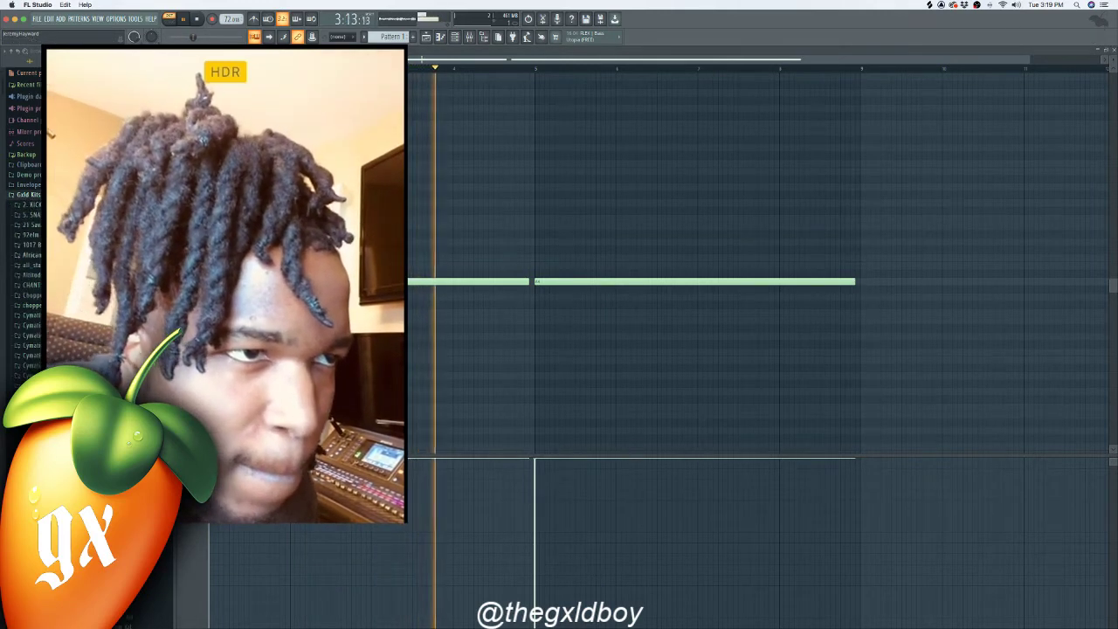
pyautogui.click(29, 85)
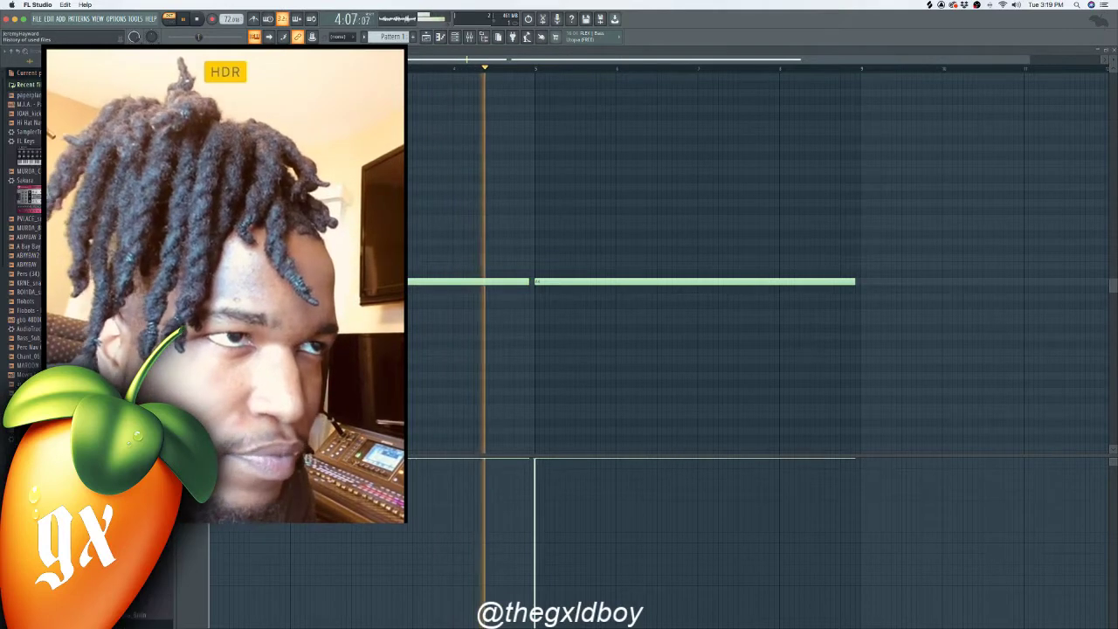
# - Add Gross Beat to the second effect slot of mixer track Insert 1, close its window and reduce its mix level
pyautogui.click(454, 37)
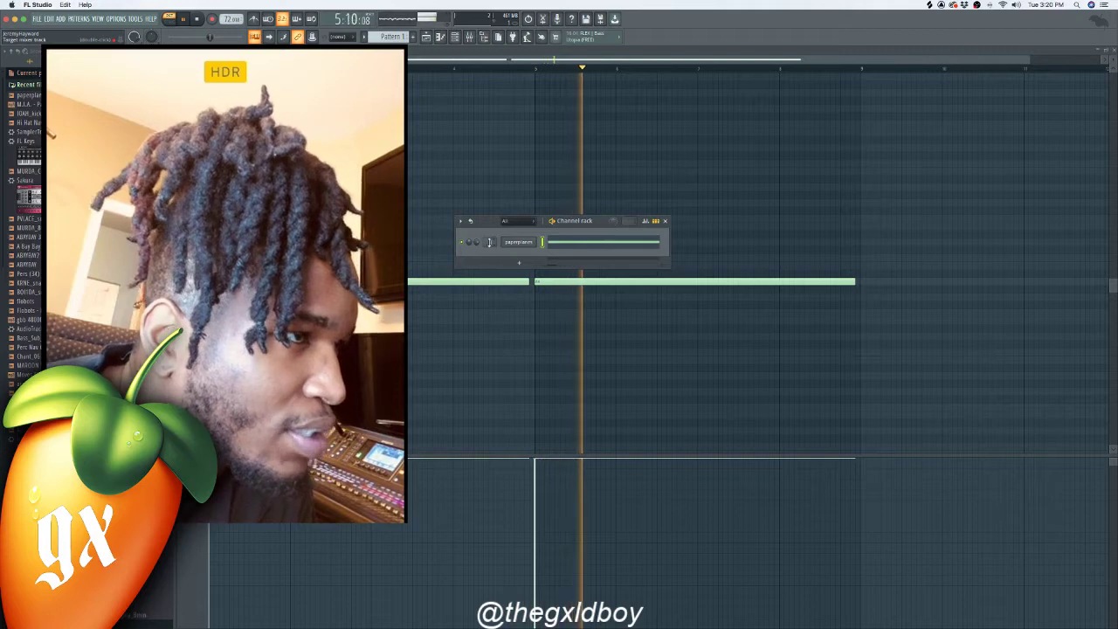
pyautogui.press('F9')
pyautogui.click(1044, 103)
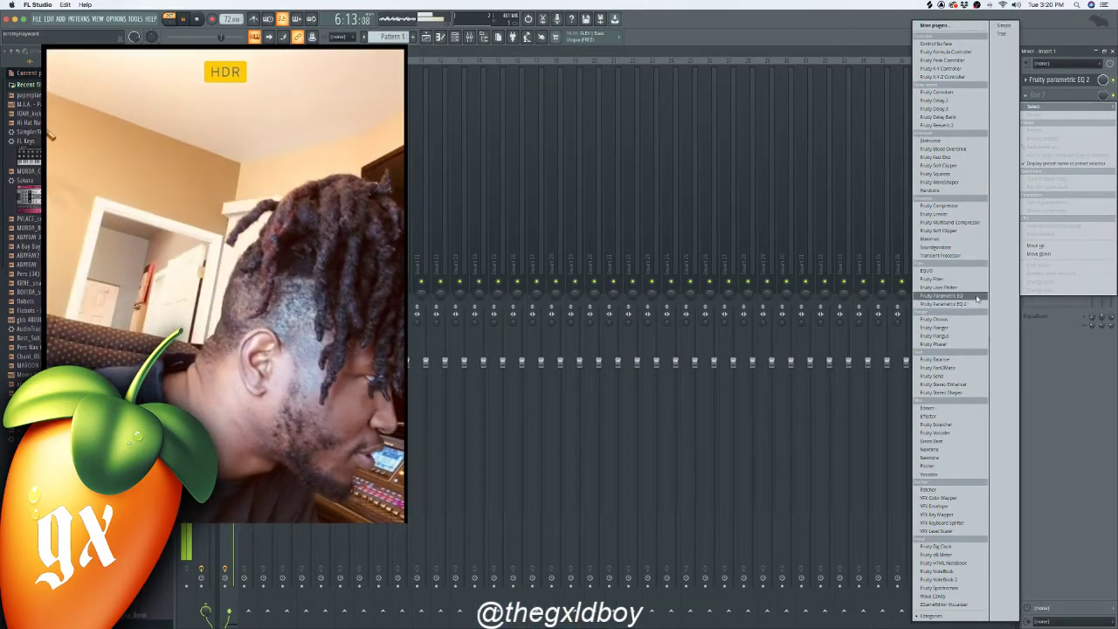
pyautogui.click(968, 440)
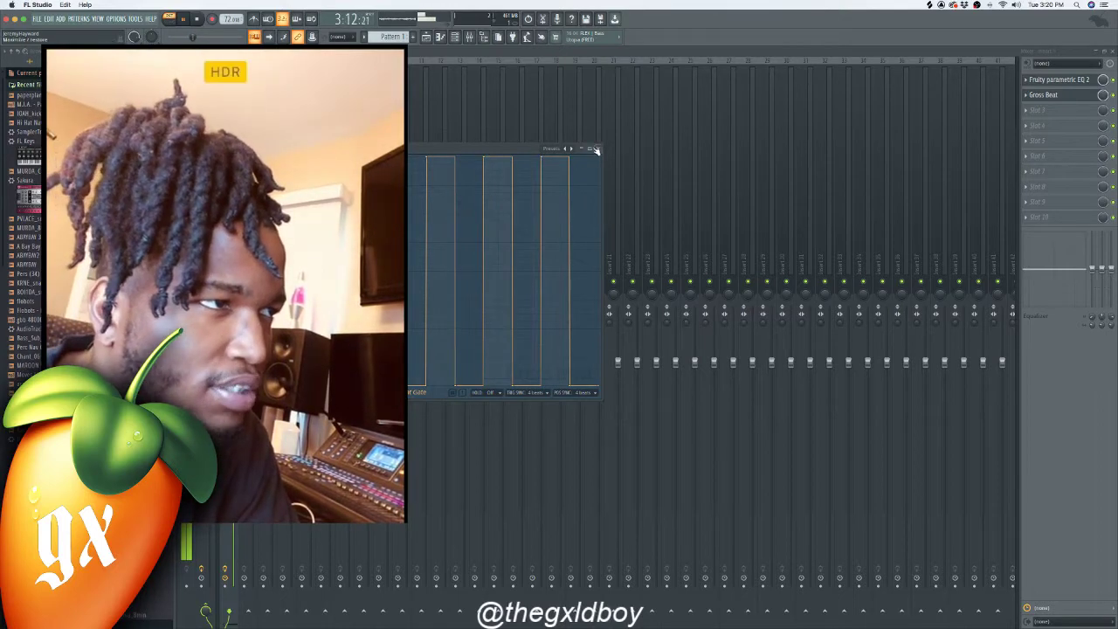
pyautogui.click(597, 148)
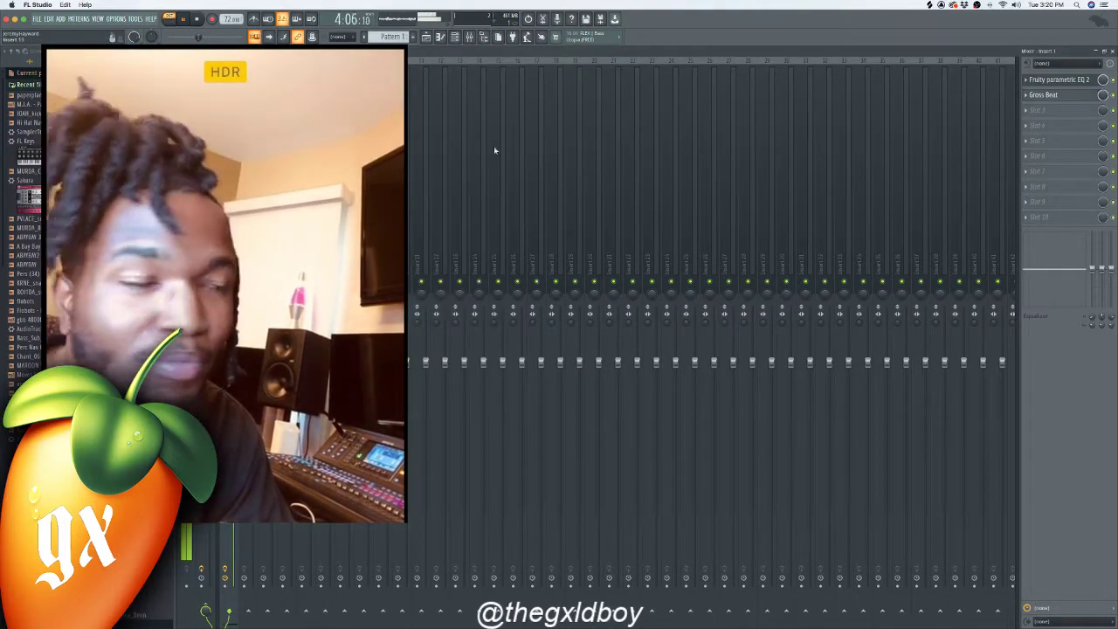
pyautogui.click(456, 37)
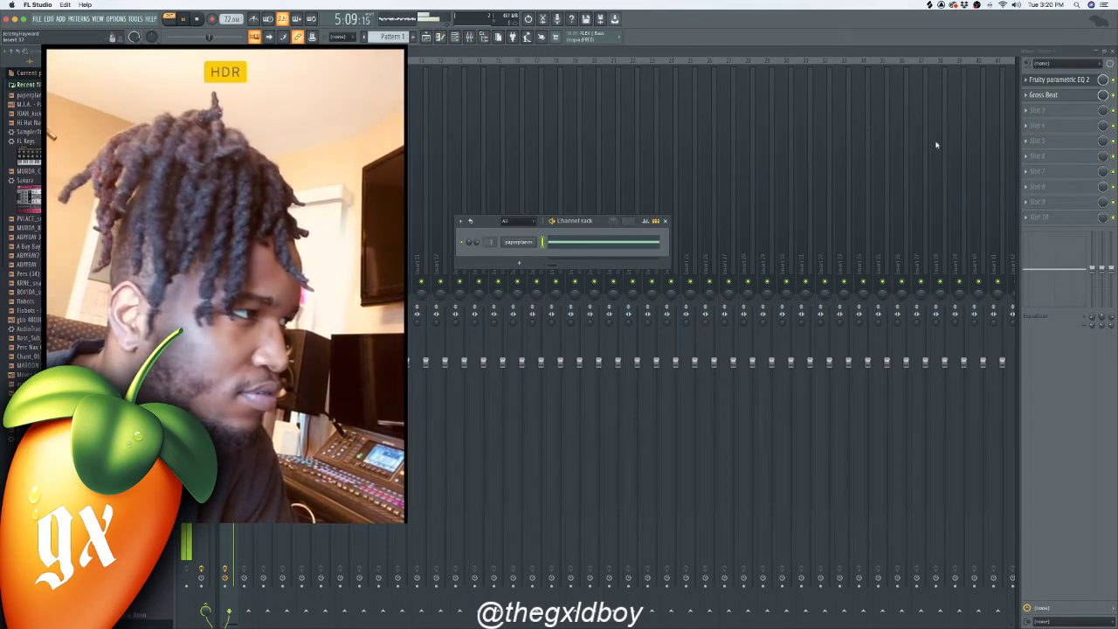
pyautogui.moveTo(1102, 94); pyautogui.dragTo(1102, 96)
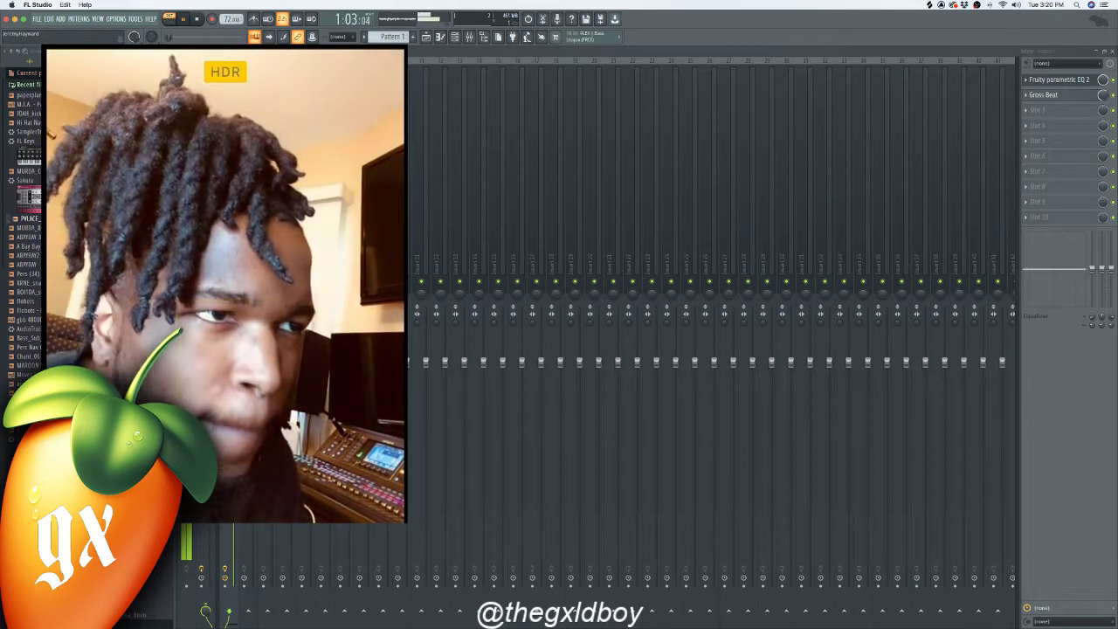
# - Add the PVLACE plaque one-shot from the recent files as a channel below paperplanes and open its piano roll
pyautogui.click(454, 37)
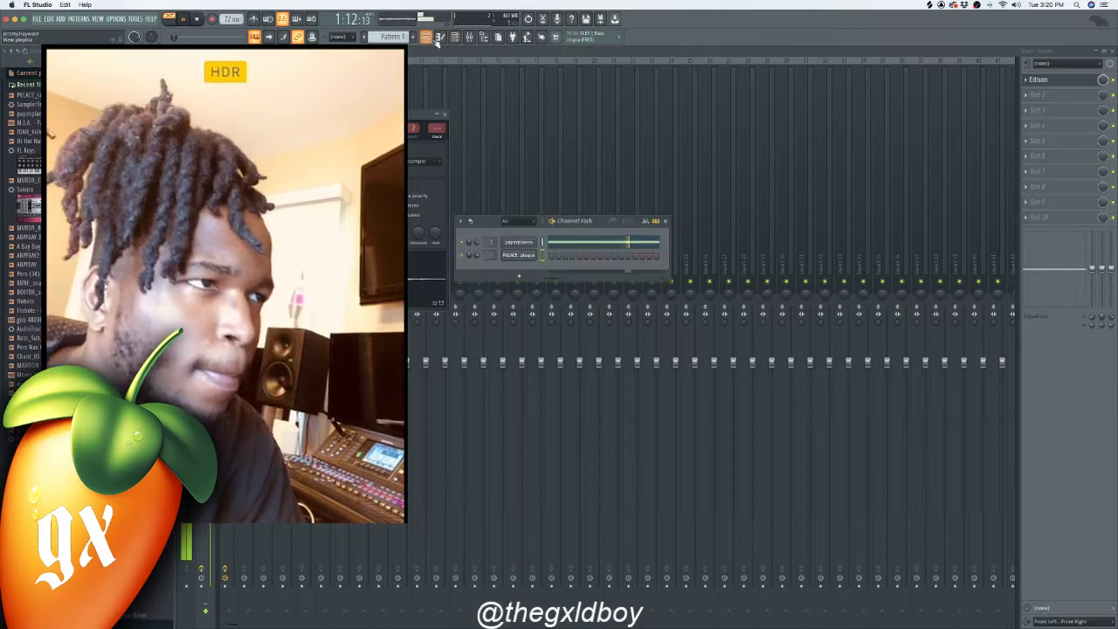
pyautogui.click(441, 38)
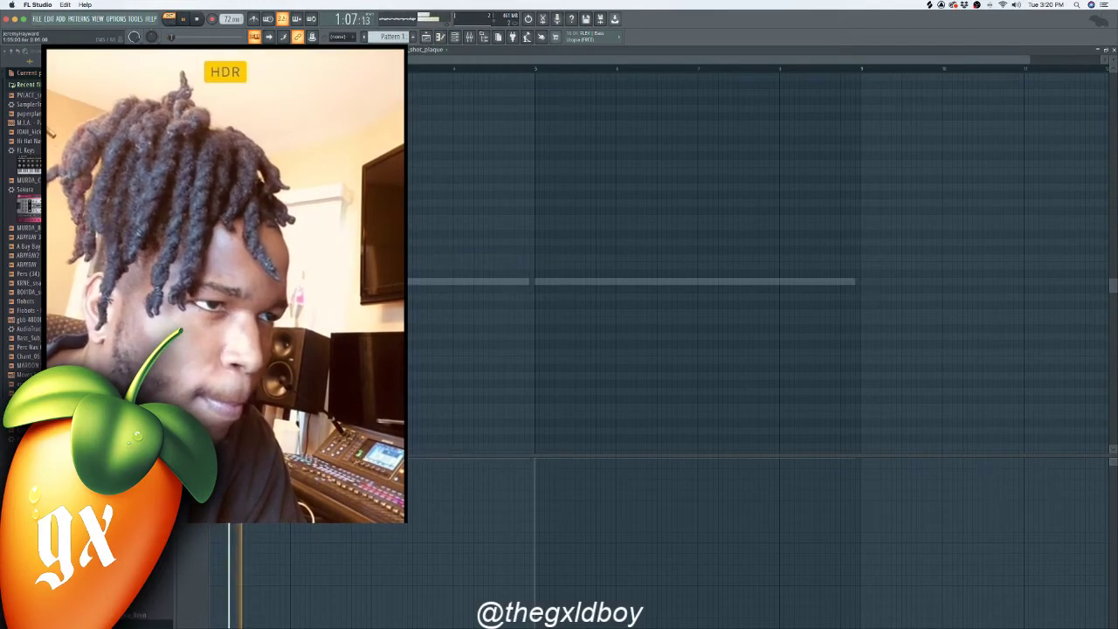
# - Place evenly spaced short plaque notes across the first four bars, all on the same pitch, during playback
pyautogui.press('space')
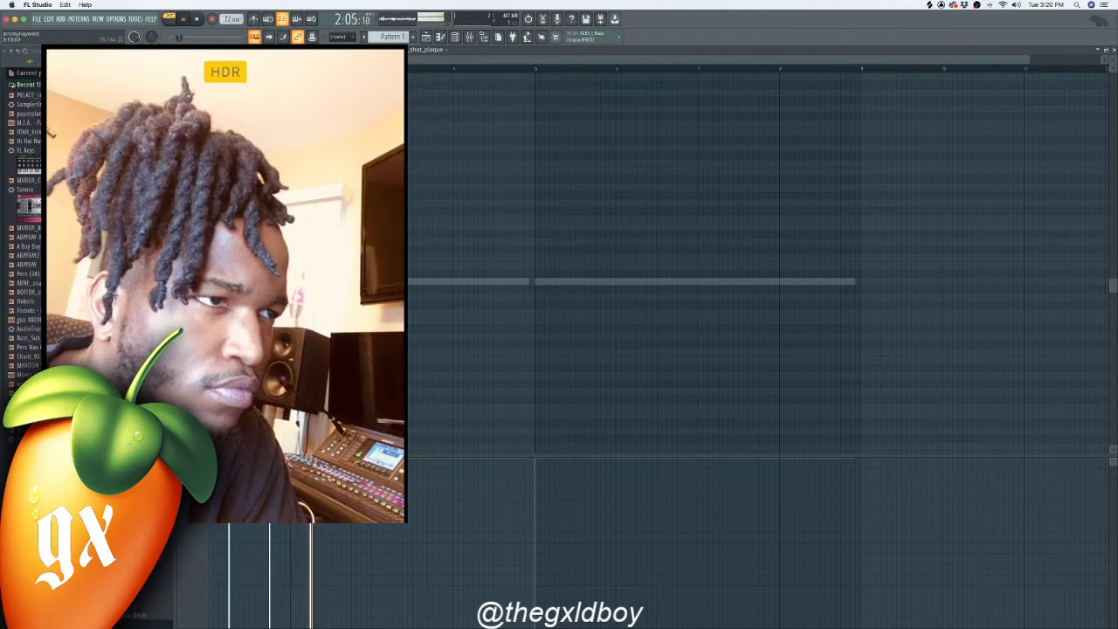
pyautogui.click(434, 227)
pyautogui.click(475, 227)
pyautogui.click(516, 227)
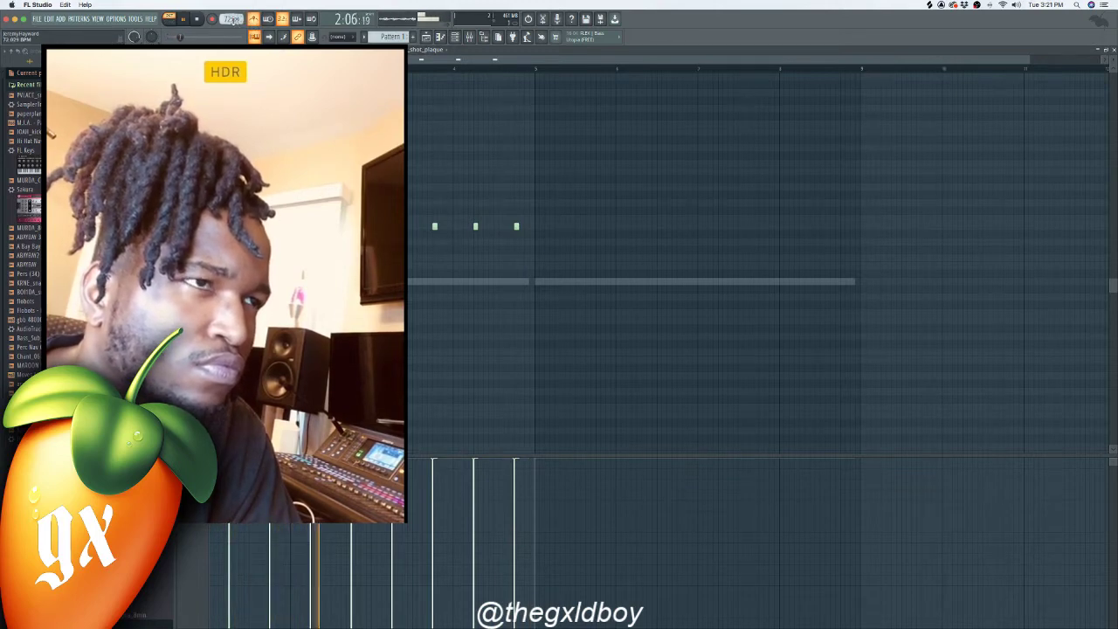
# - Check the plaque notes against the metronome, fine-tune the project tempo around 72 BPM and switch the metronome off
pyautogui.rightClick(233, 19)
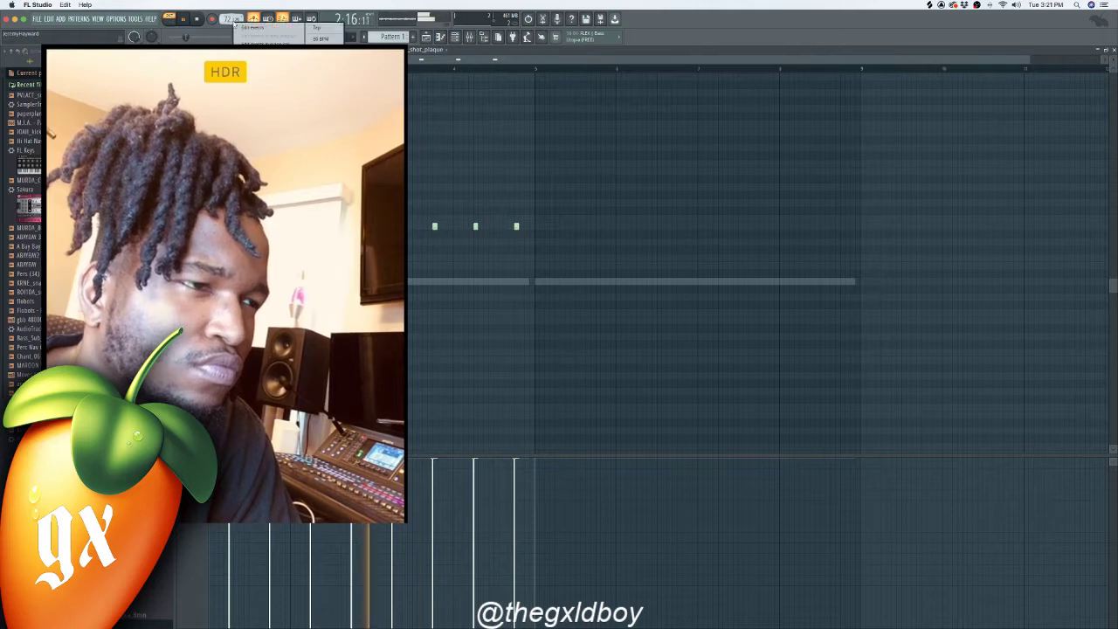
pyautogui.click(234, 20)
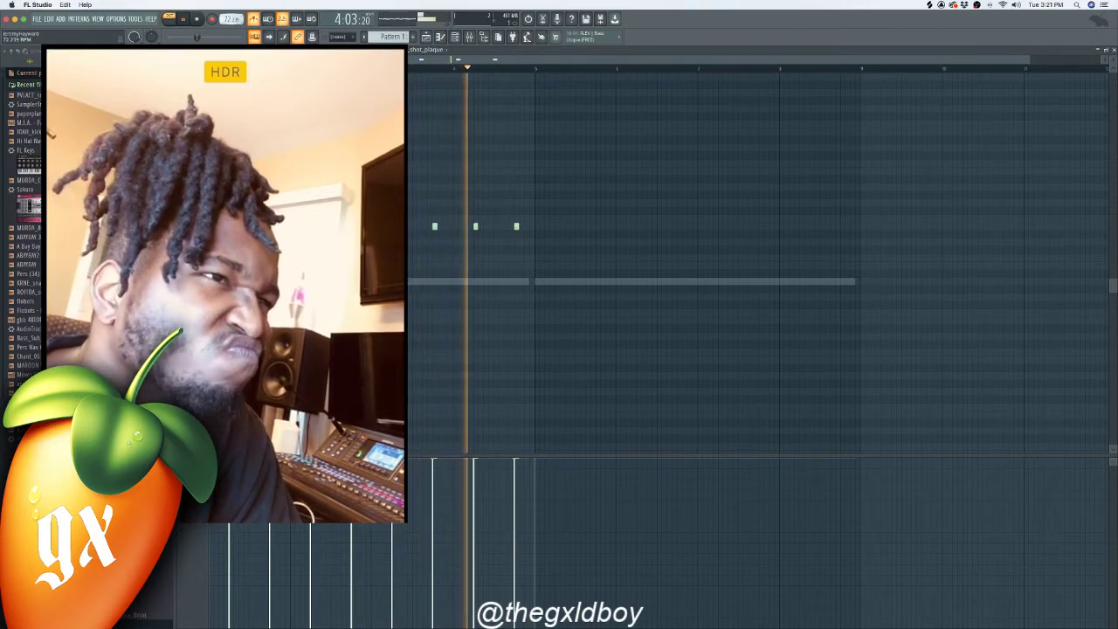
pyautogui.click(255, 20)
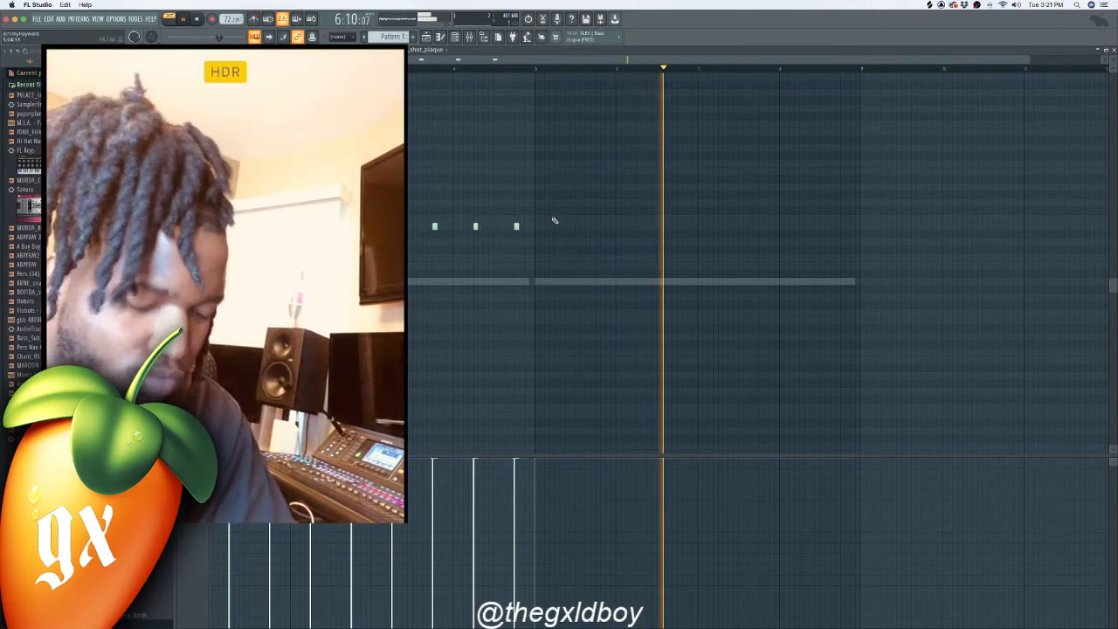
# - Select all the plaque notes and duplicate them into bars 5 to 8
pyautogui.moveTo(550, 208); pyautogui.dragTo(418, 261)
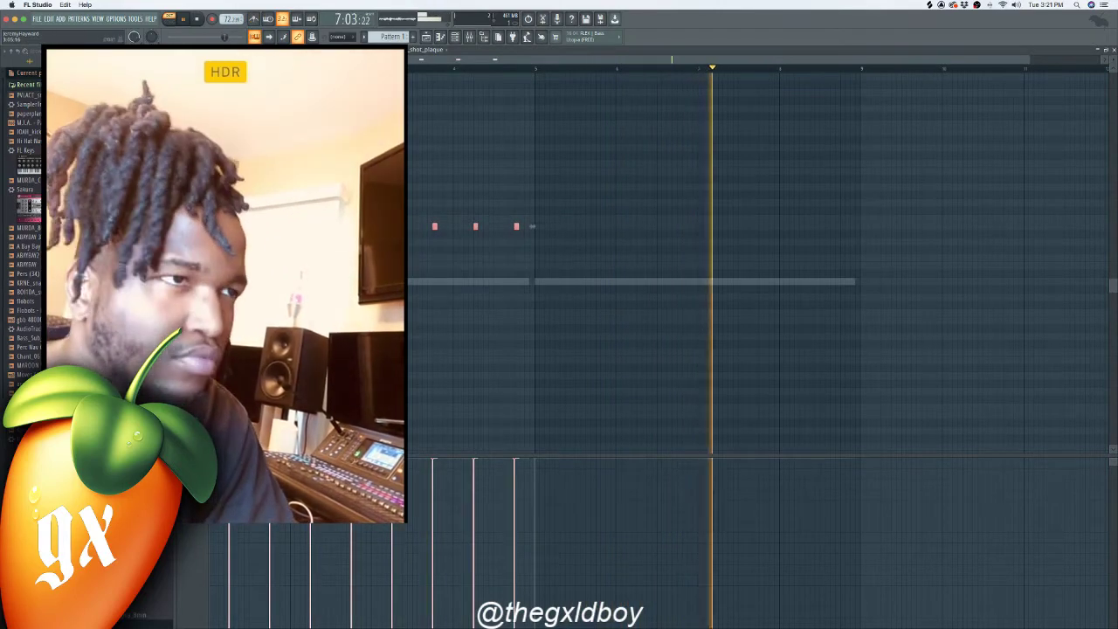
pyautogui.hscroll(2, 558, 63)
pyautogui.press('super+b')
pyautogui.moveTo(557, 62); pyautogui.dragTo(367, 70)
pyautogui.press('space')
pyautogui.press('space')
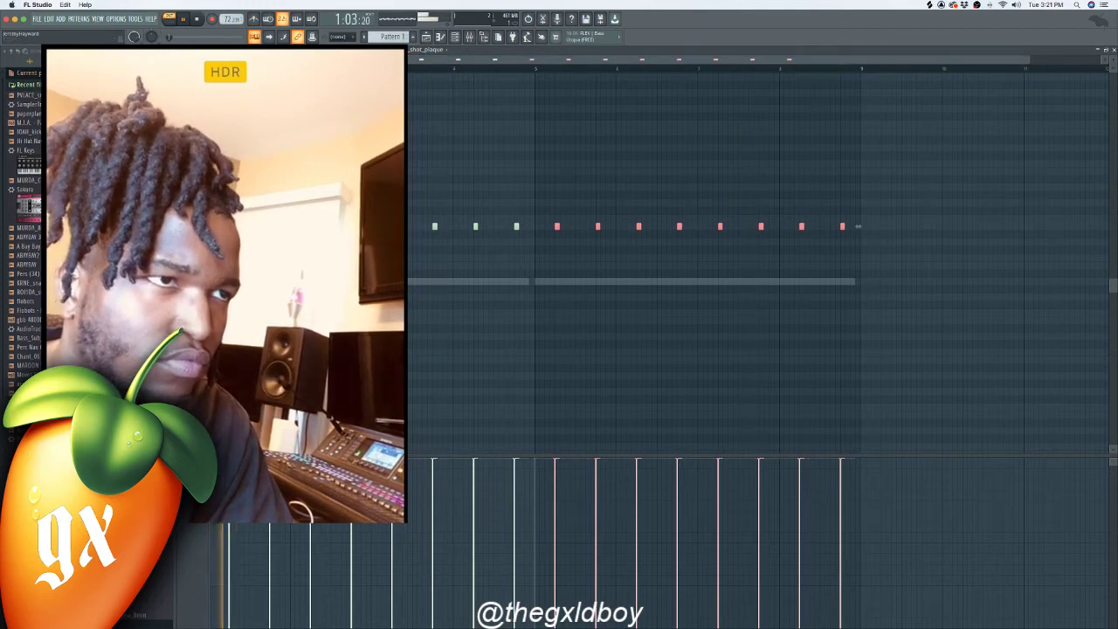
# - Add the snare_21 one-shot from the recent files as a channel and show it in the piano roll
pyautogui.press('pageup')
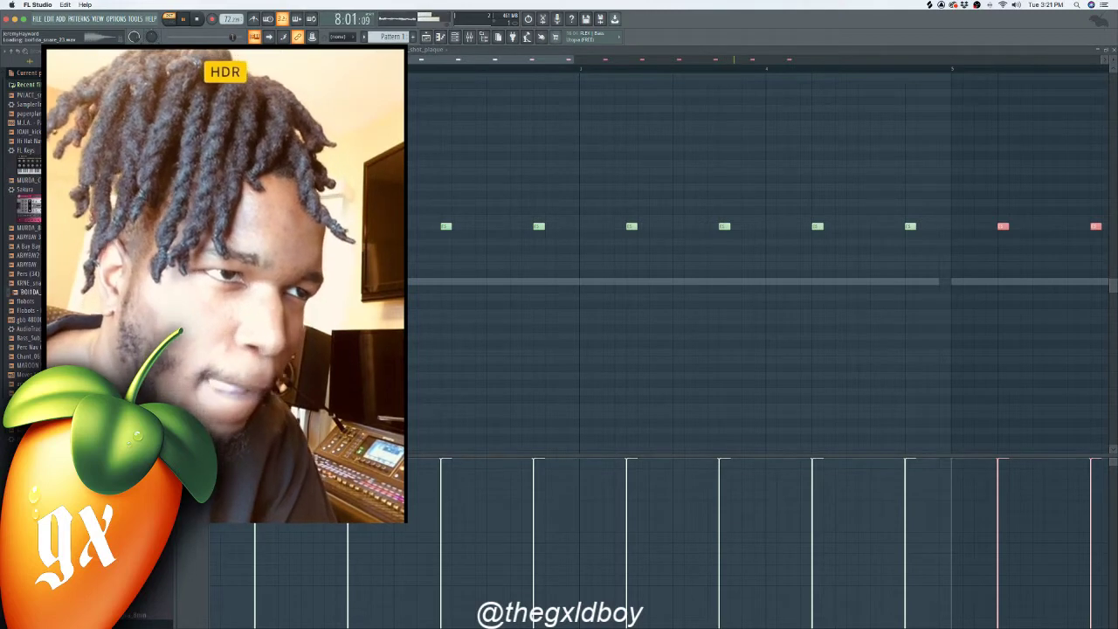
pyautogui.click(433, 53)
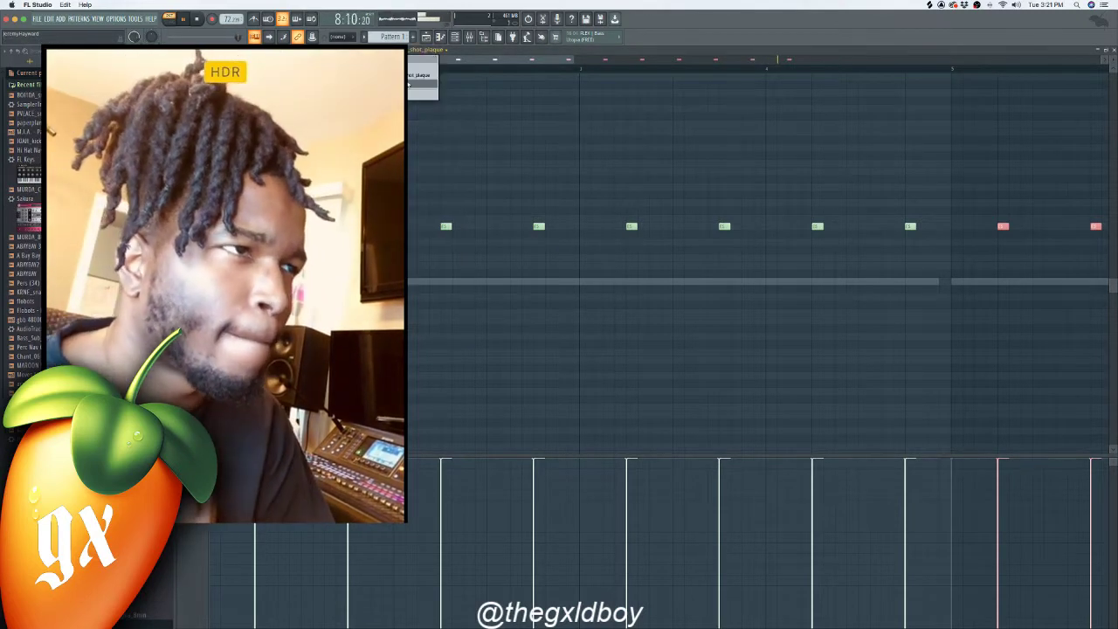
pyautogui.click(409, 84)
pyautogui.press('space')
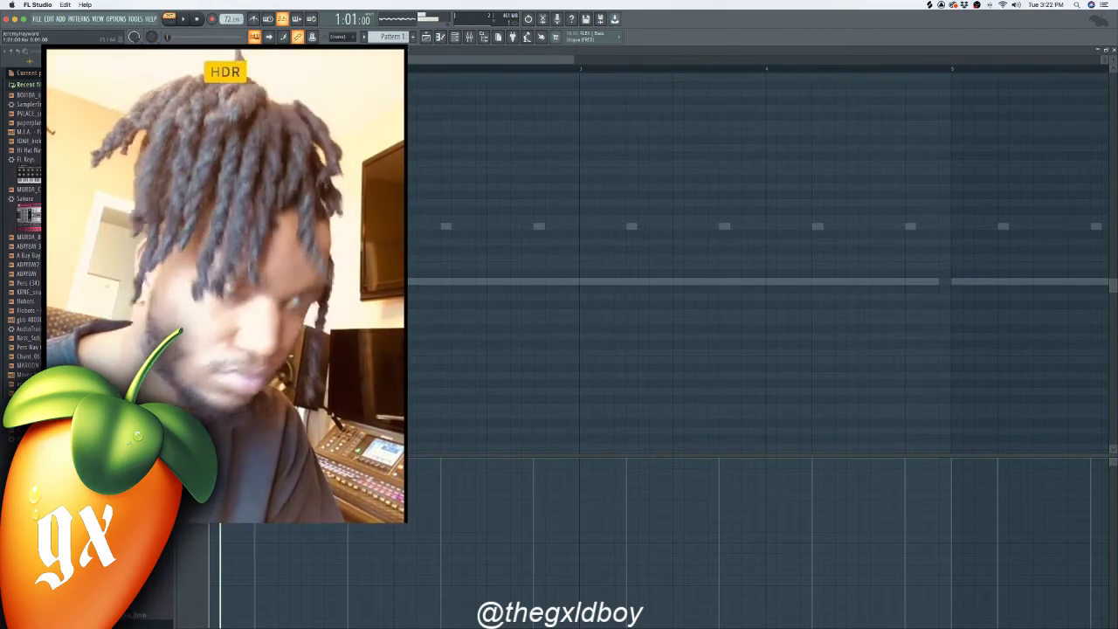
# - Sequence a two-bar snare pattern, split its opening hit into a rapid roll with the arpeggiator and duplicate it across eight bars
pyautogui.press('space')
pyautogui.hotkey('alt', 'a')
pyautogui.click(608, 381)
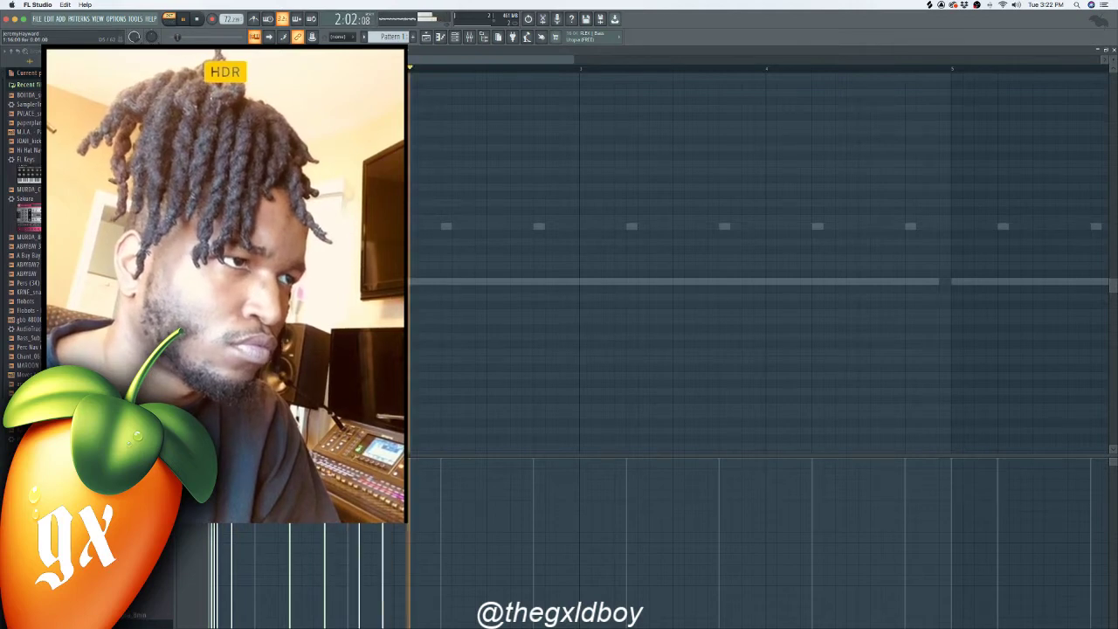
pyautogui.press('space')
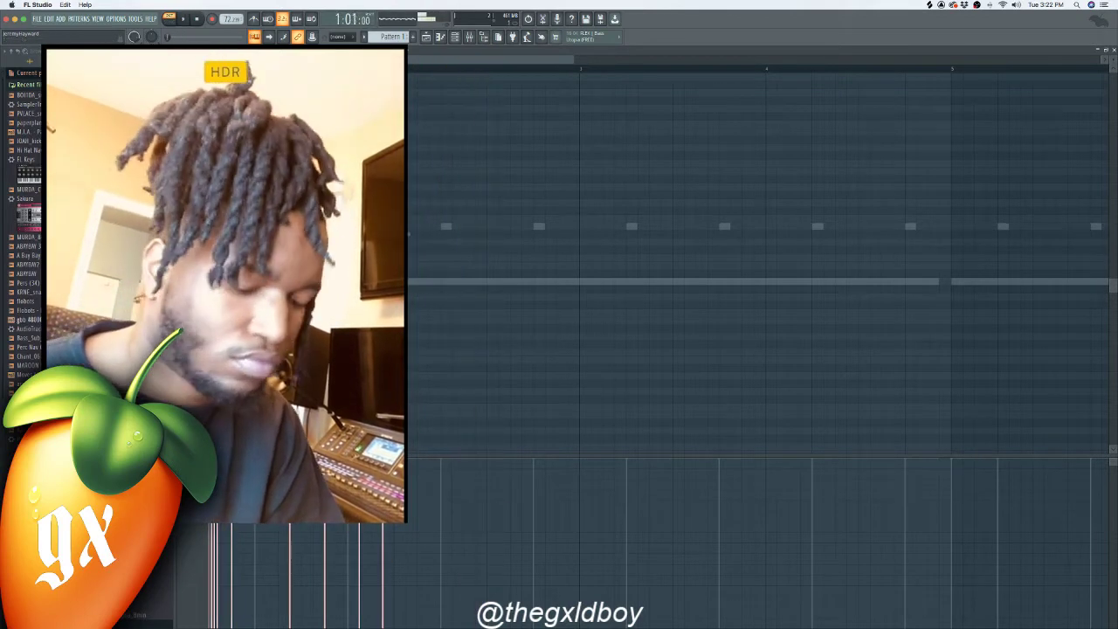
pyautogui.press('space')
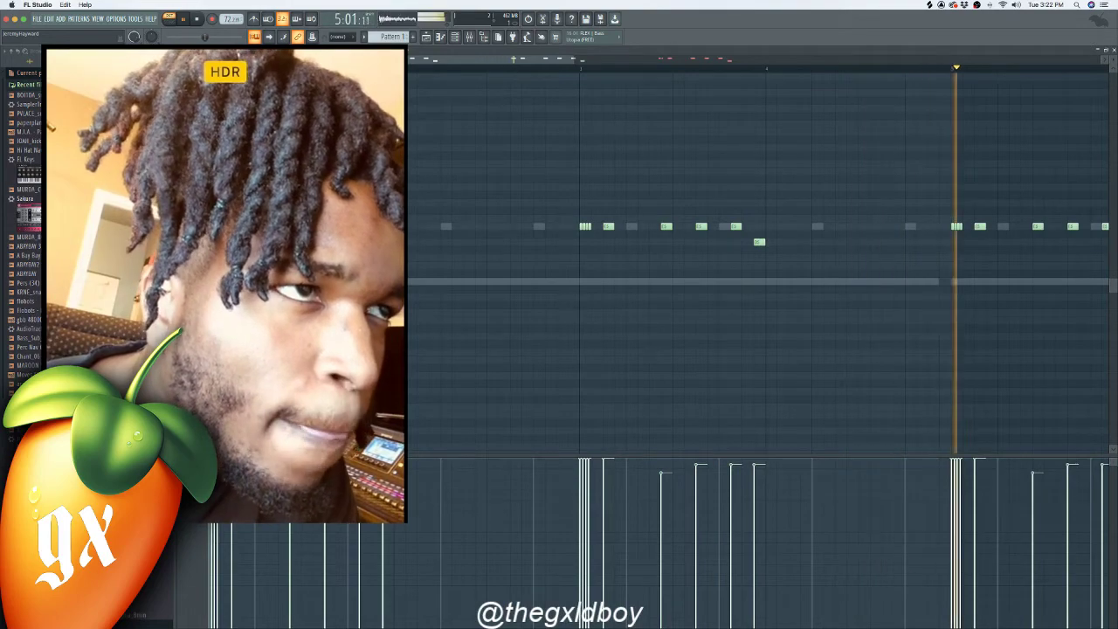
# - Play back the pattern and look through the recent files in the browser for another drum sound
pyautogui.scroll(-5, 21, 262)
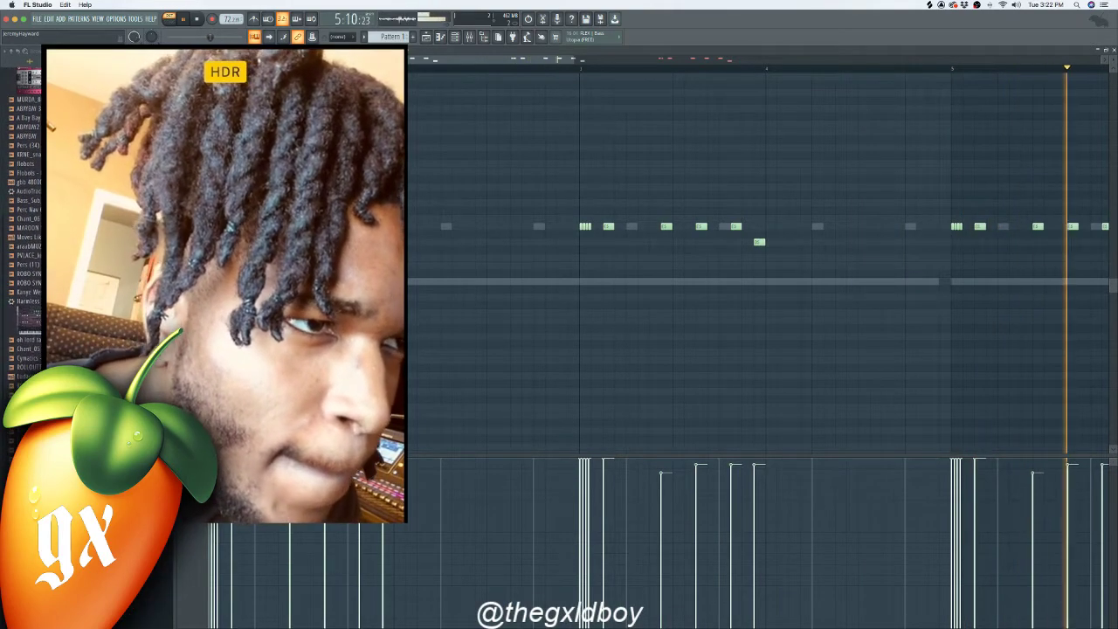
pyautogui.scroll(5, 21, 262)
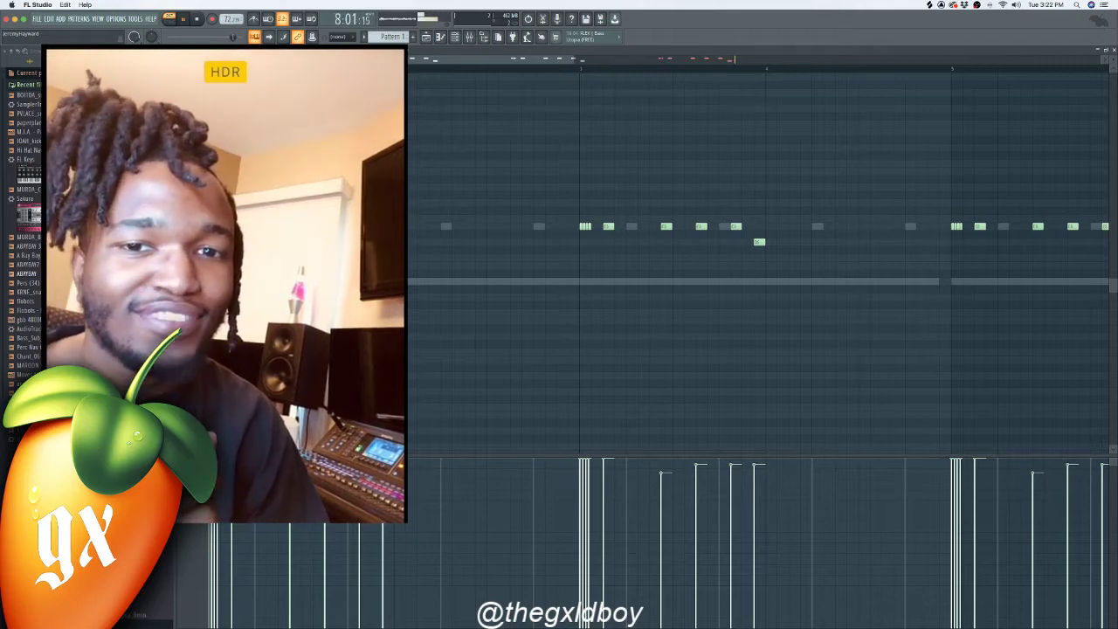
pyautogui.press('space')
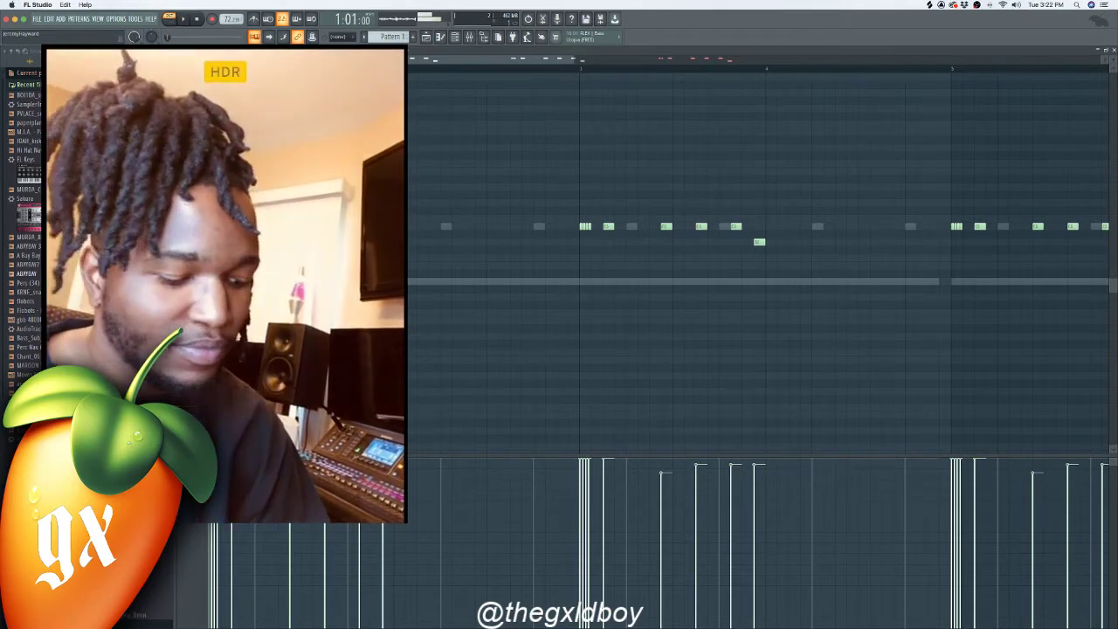
pyautogui.press('XF86AudioMute')
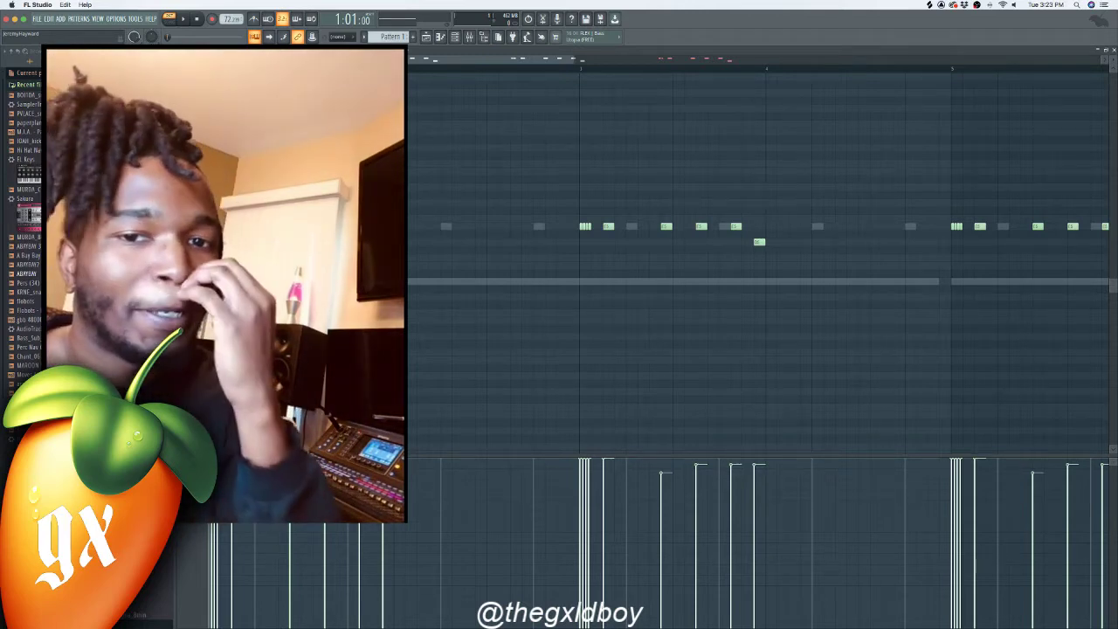
pyautogui.press('XF86AudioRaiseVolume')
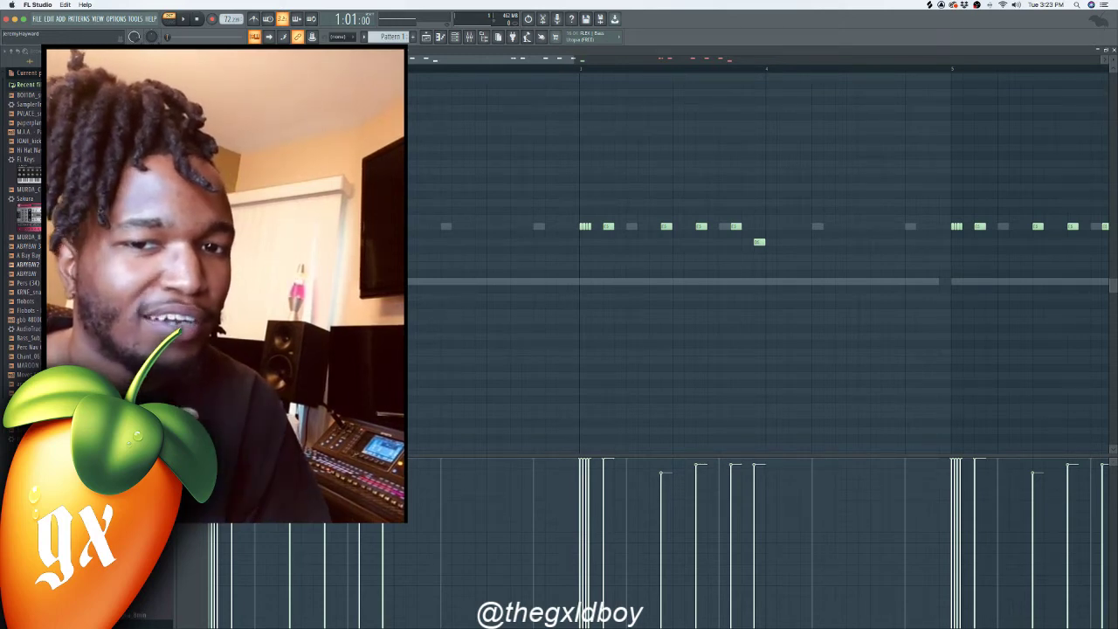
pyautogui.press('XF86AudioMute')
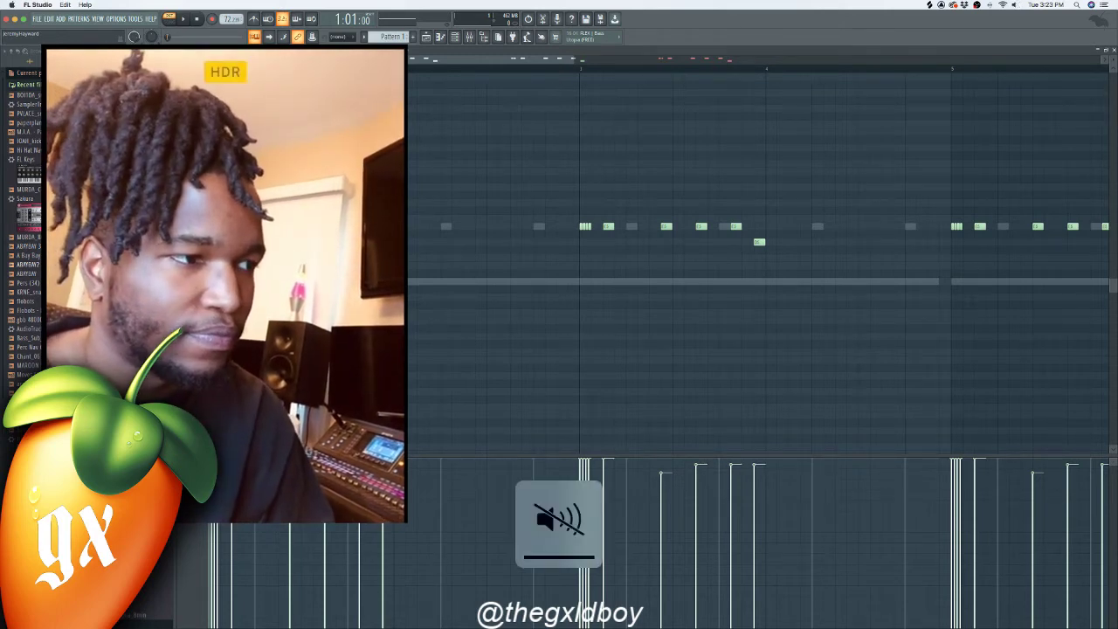
pyautogui.press('XF86AudioMute')
pyautogui.press('space')
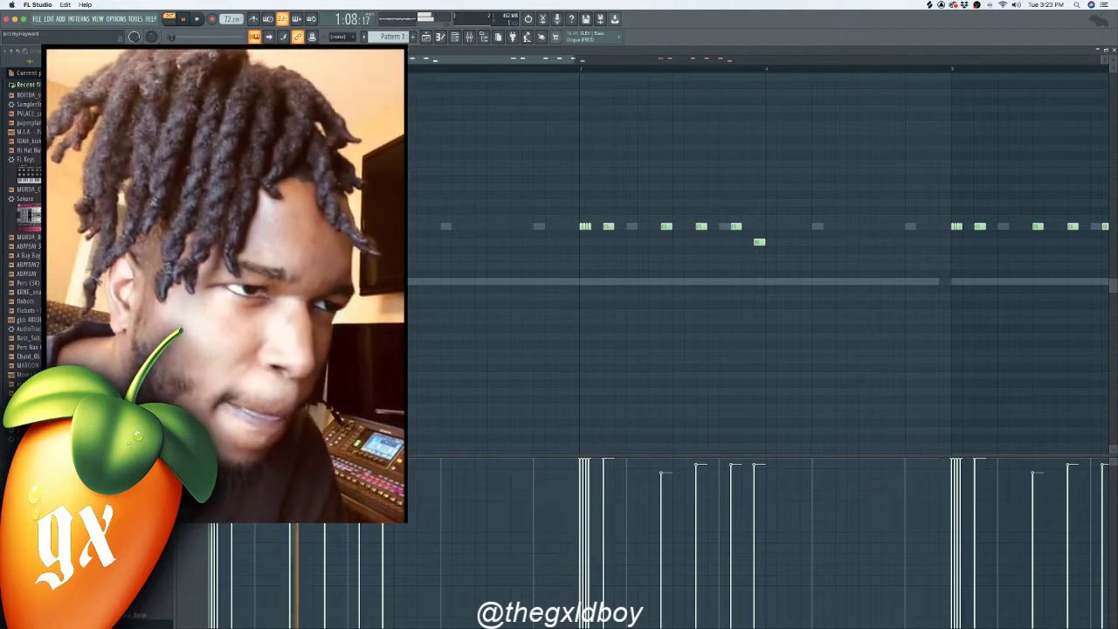
pyautogui.scroll(-3, 22, 227)
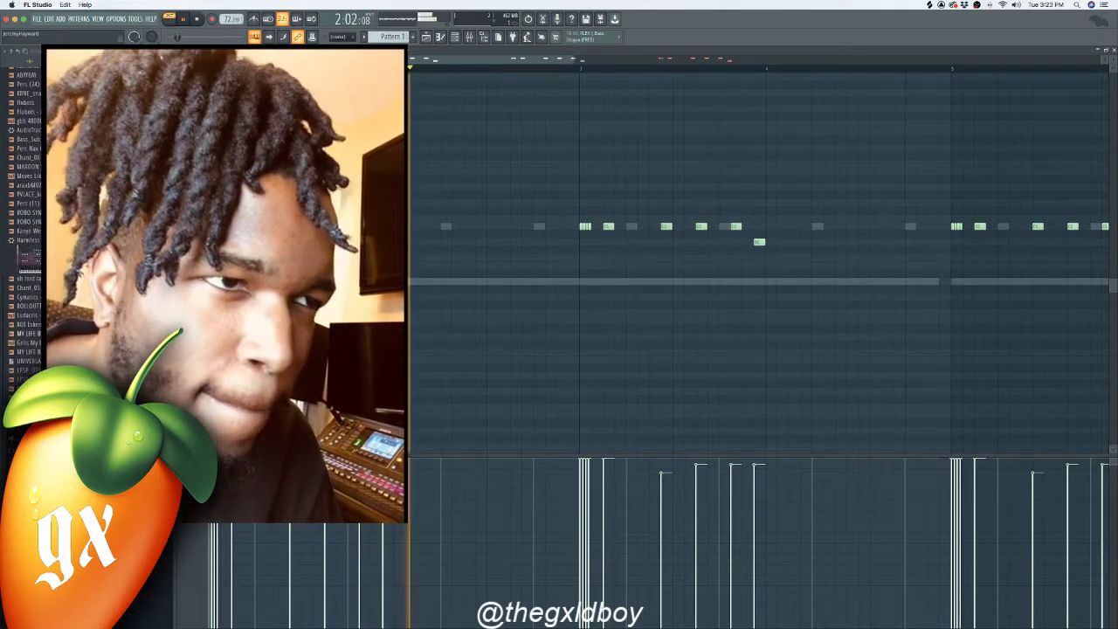
pyautogui.press('space')
pyautogui.scroll(4, 22, 218)
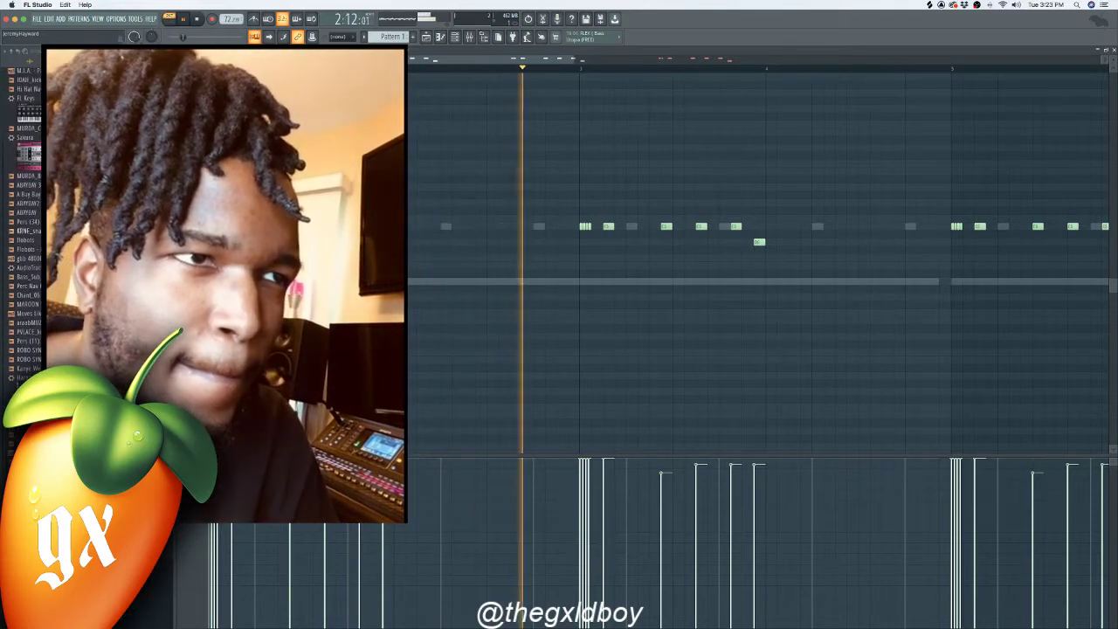
pyautogui.scroll(2, 22, 231)
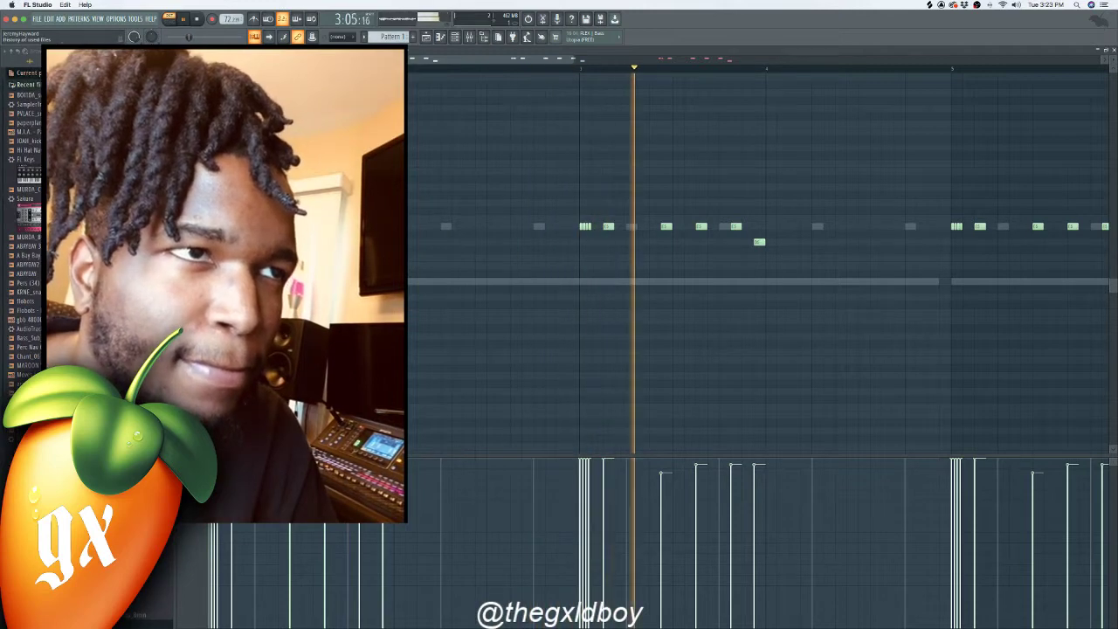
# - Add Clap (1) from the 1017 folder in Gxld Kits as a channel and sequence a three-hit pattern in bars 1 and 5
pyautogui.click(26, 84)
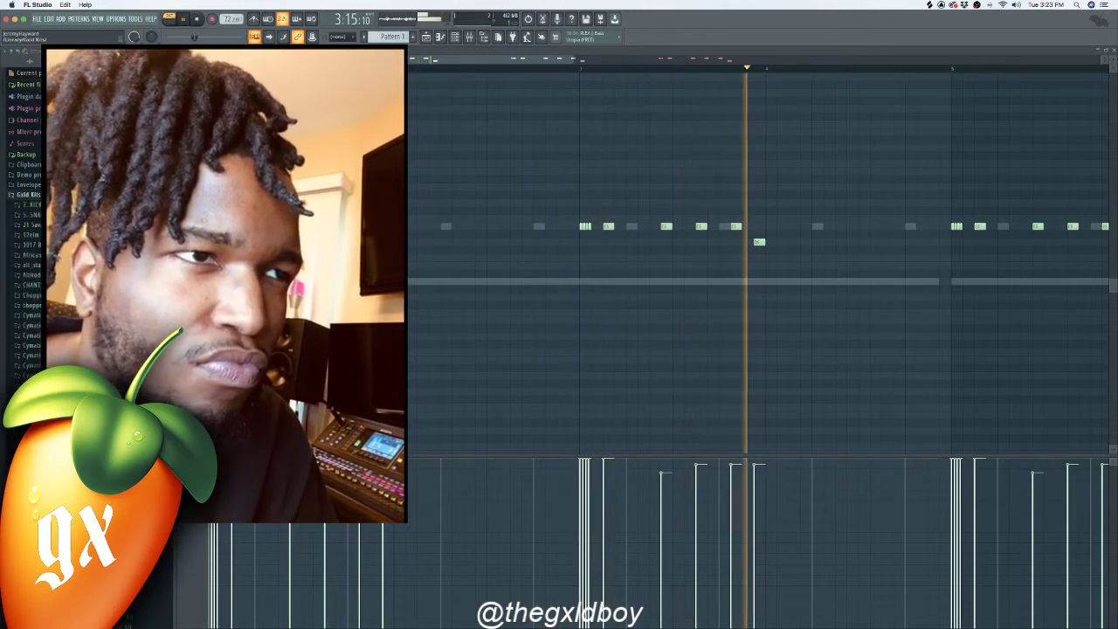
pyautogui.click(26, 245)
pyautogui.click(31, 255)
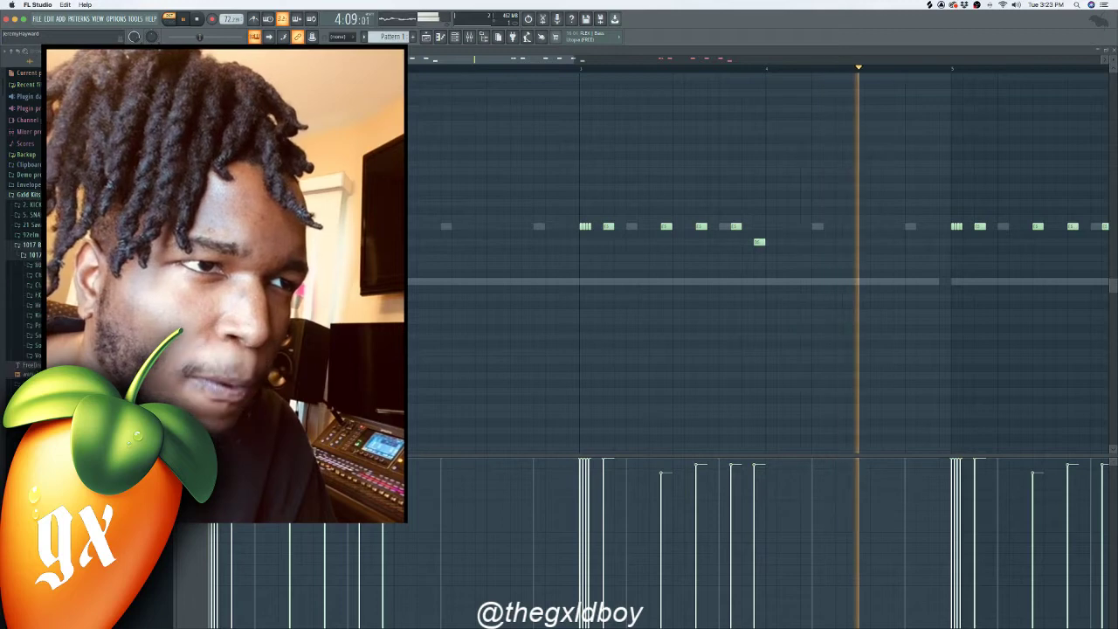
pyautogui.click(32, 285)
pyautogui.click(35, 313)
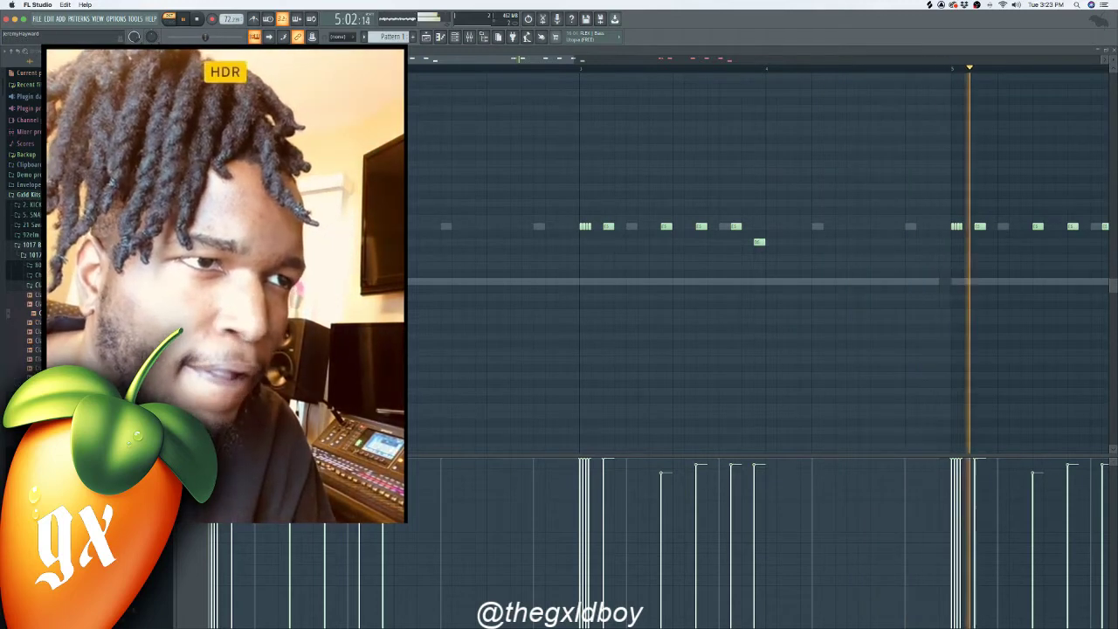
pyautogui.click(35, 295)
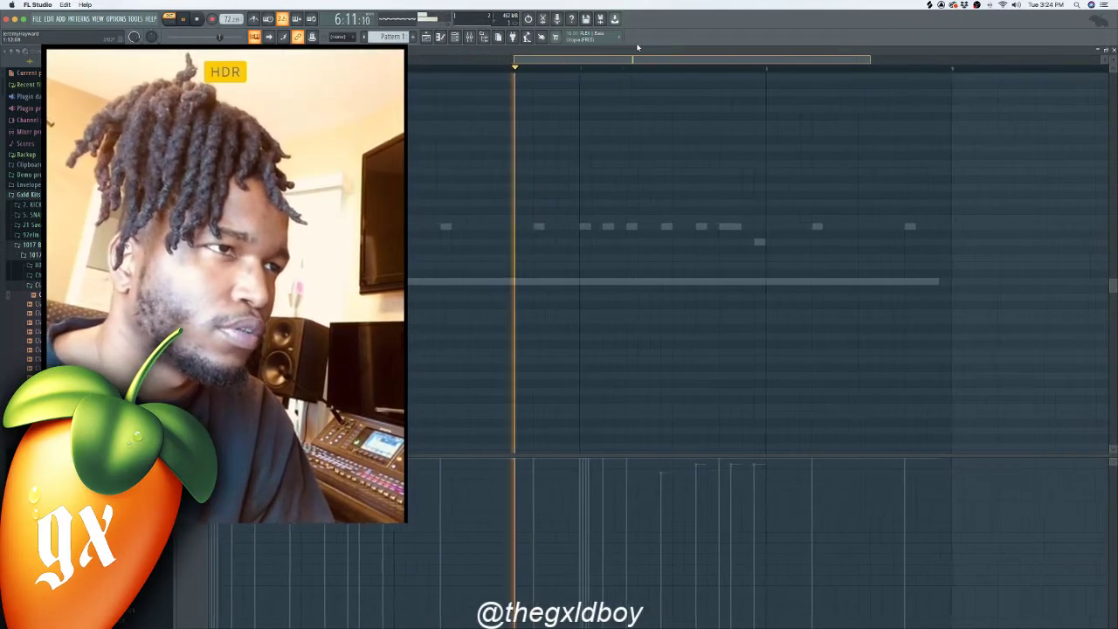
pyautogui.click(455, 37)
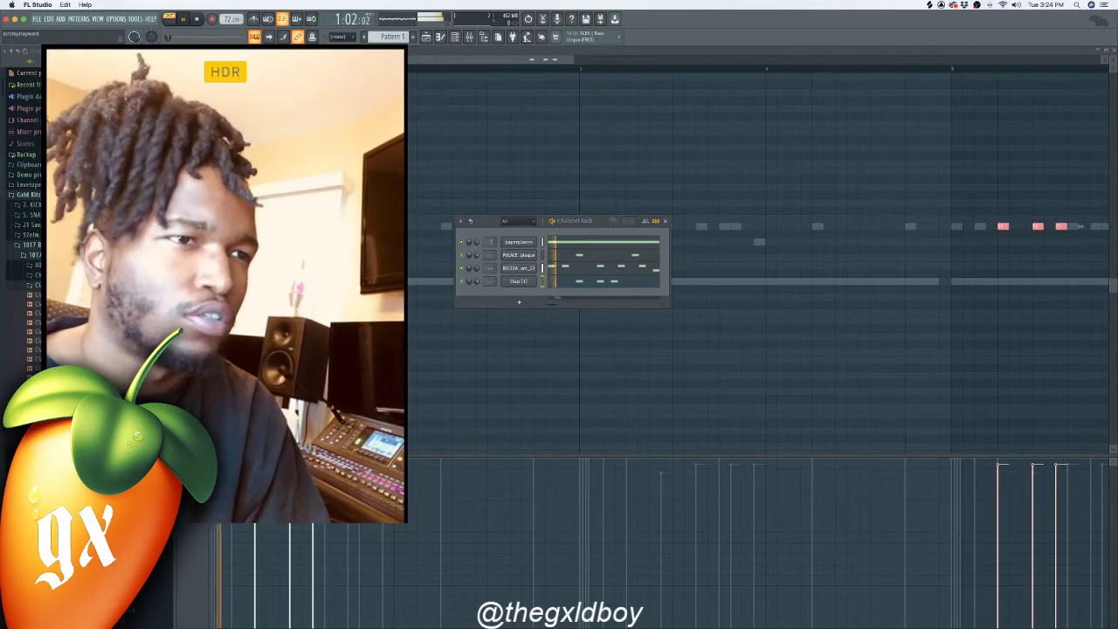
# - Add Perc (19) from the 1017 kit as a channel below the clap and show it in the piano roll
pyautogui.scroll(-5, 22, 219)
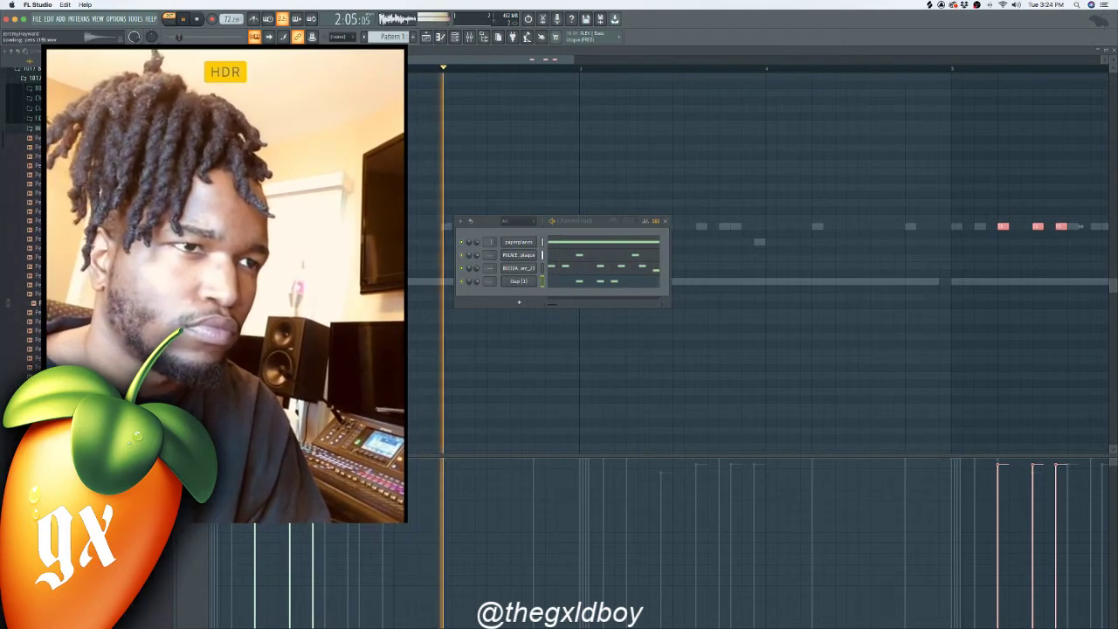
pyautogui.moveTo(34, 303); pyautogui.dragTo(519, 294)
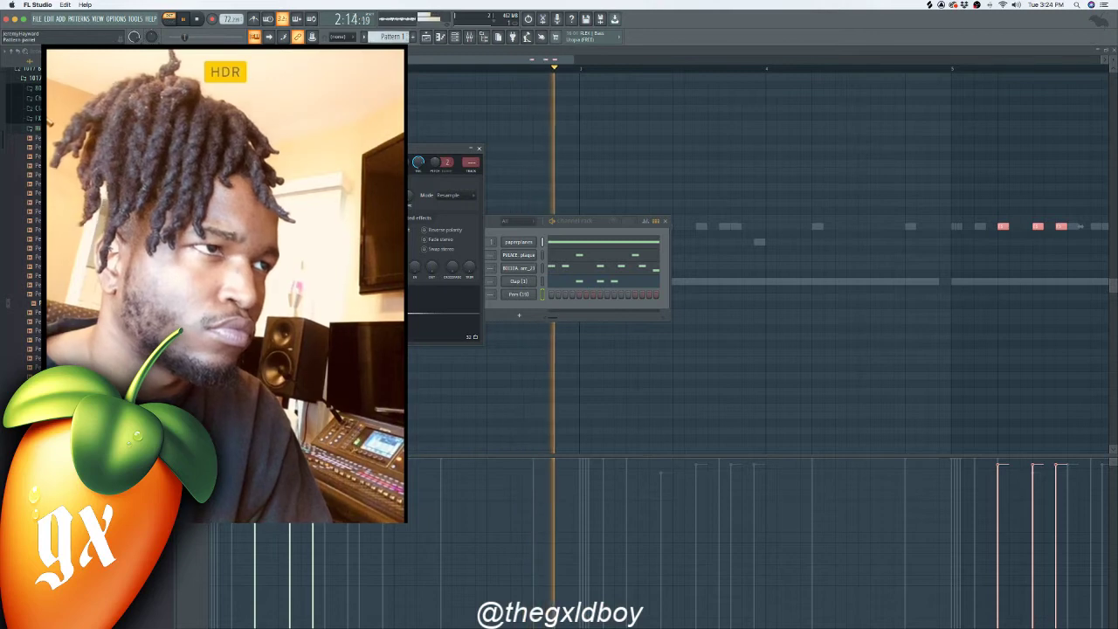
pyautogui.click(384, 51)
pyautogui.click(423, 101)
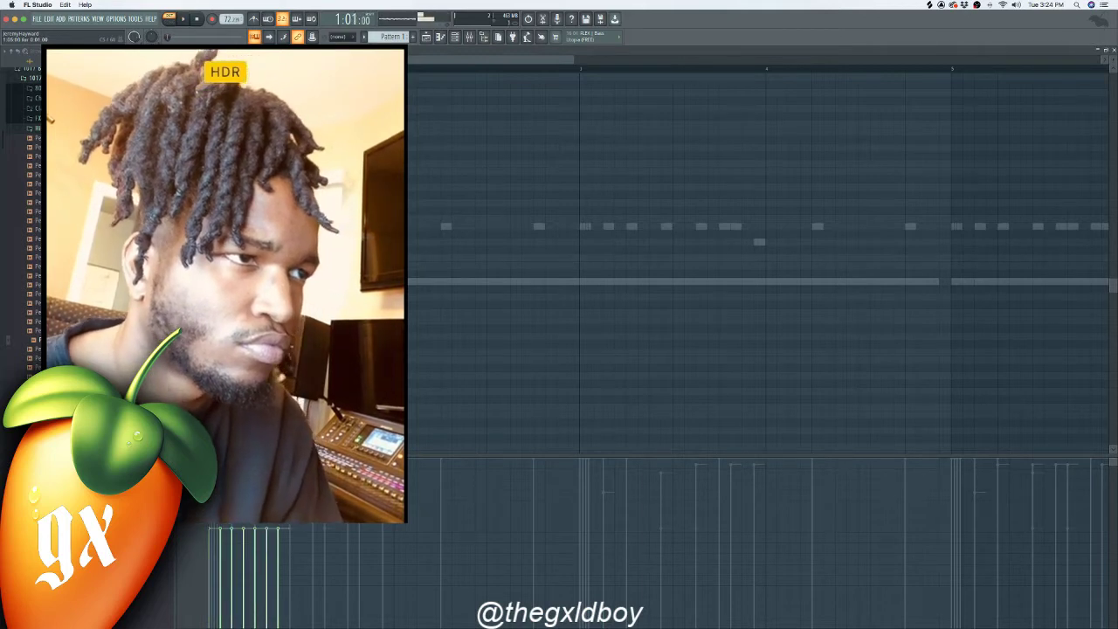
# - Split a perc note into rapid repeats with the arpeggiator and repeat the one-bar pattern with its descending ending across the loop
pyautogui.hotkey('alt', 'a')
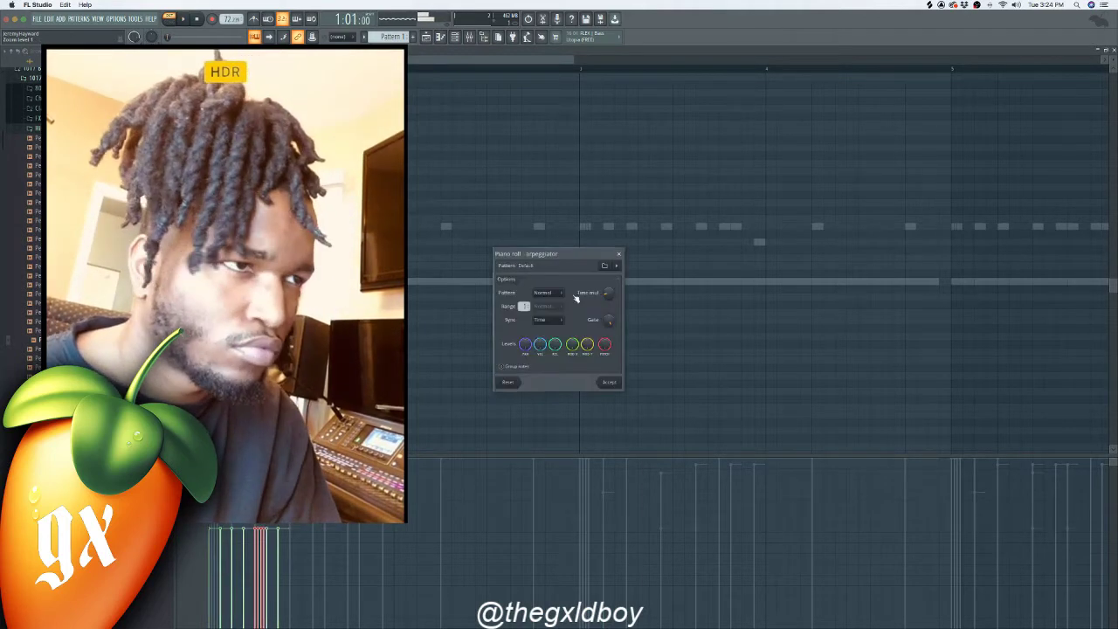
pyautogui.click(609, 381)
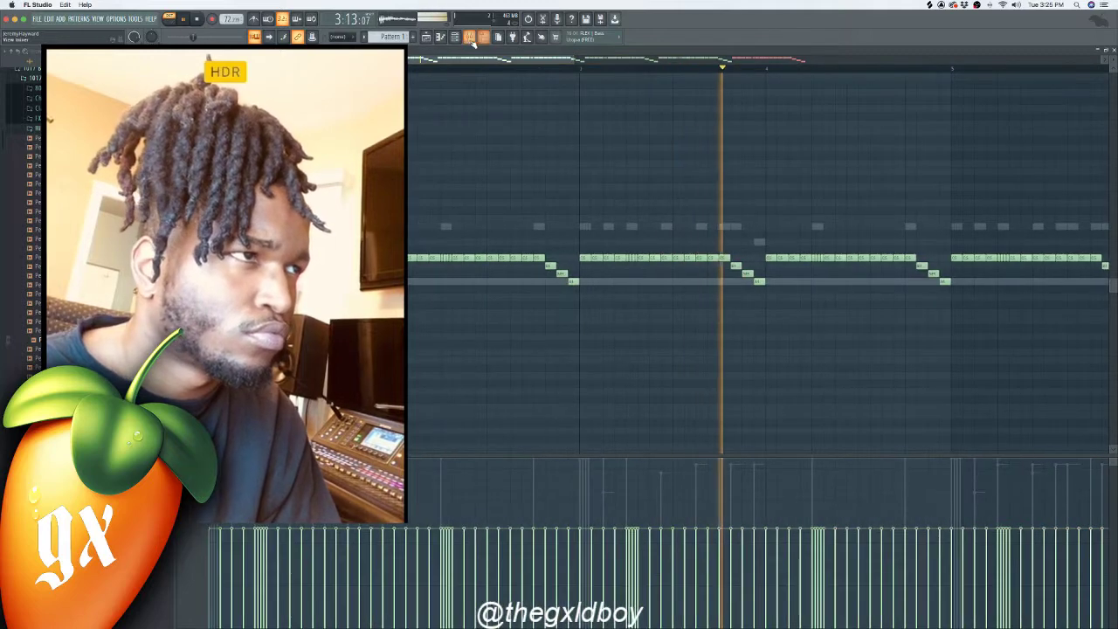
# - Collapse the open kit folders and show the recent files in the browser
pyautogui.click(37, 129)
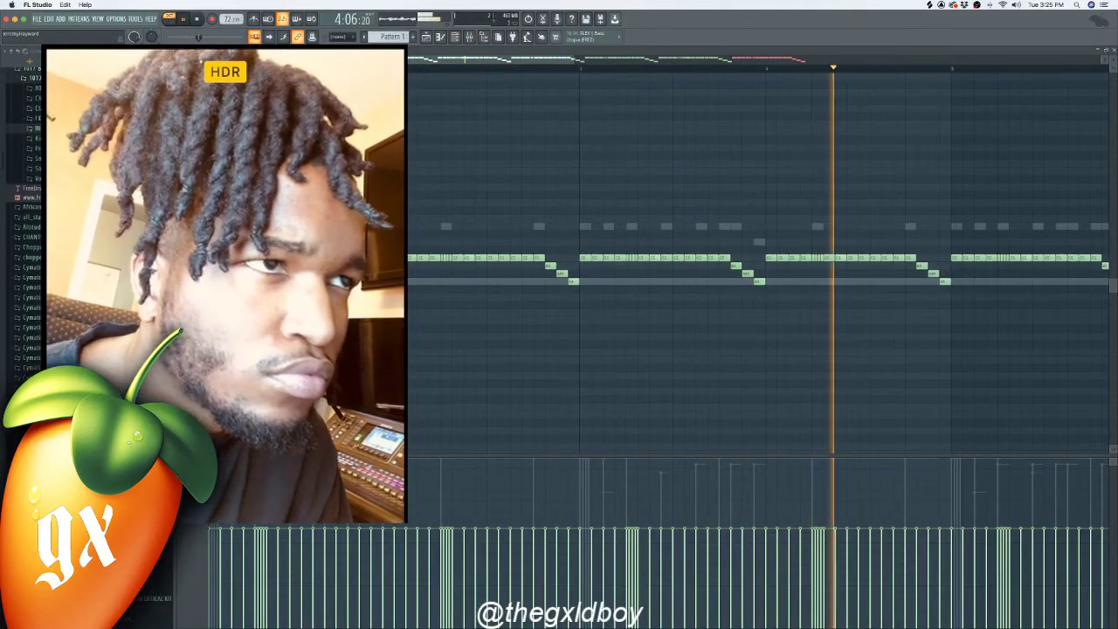
pyautogui.click(14, 54)
pyautogui.click(26, 85)
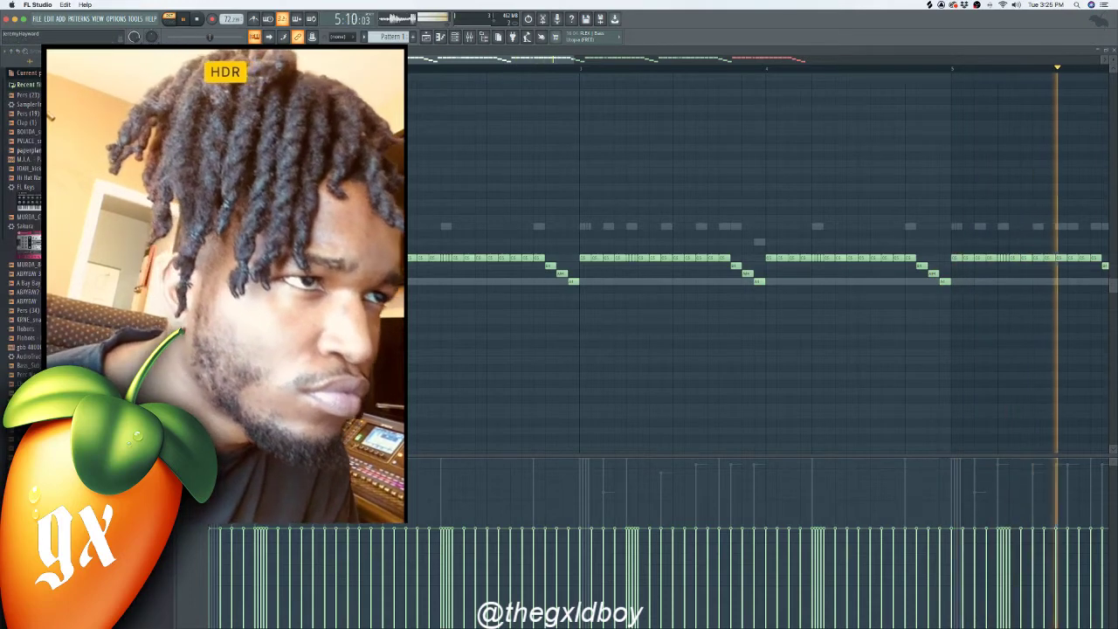
pyautogui.scroll(-5, 22, 218)
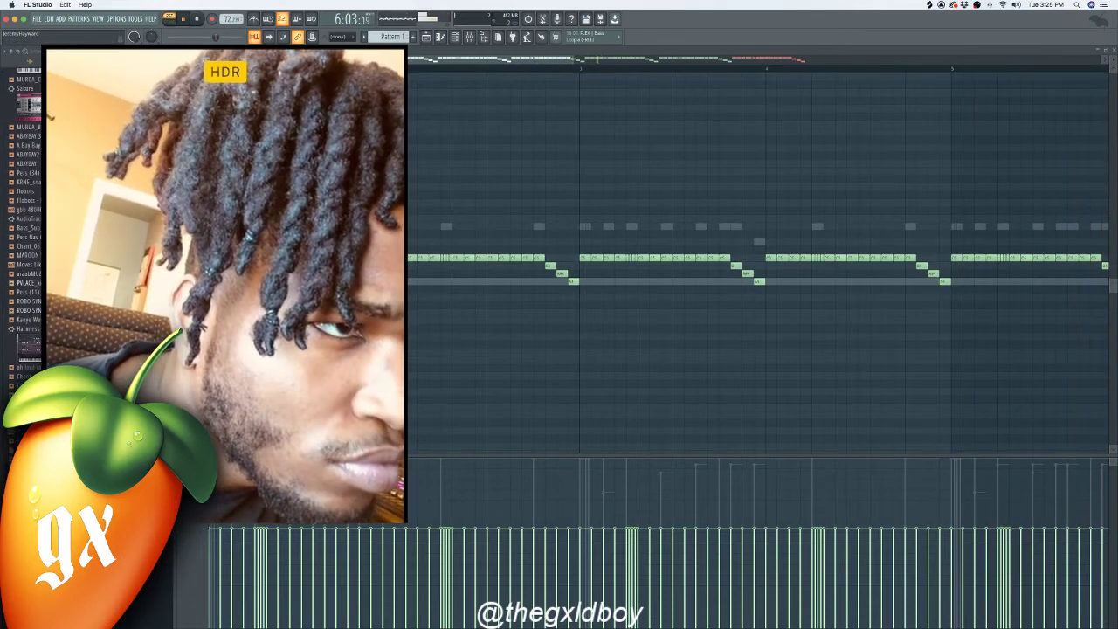
pyautogui.scroll(5, 50, 115)
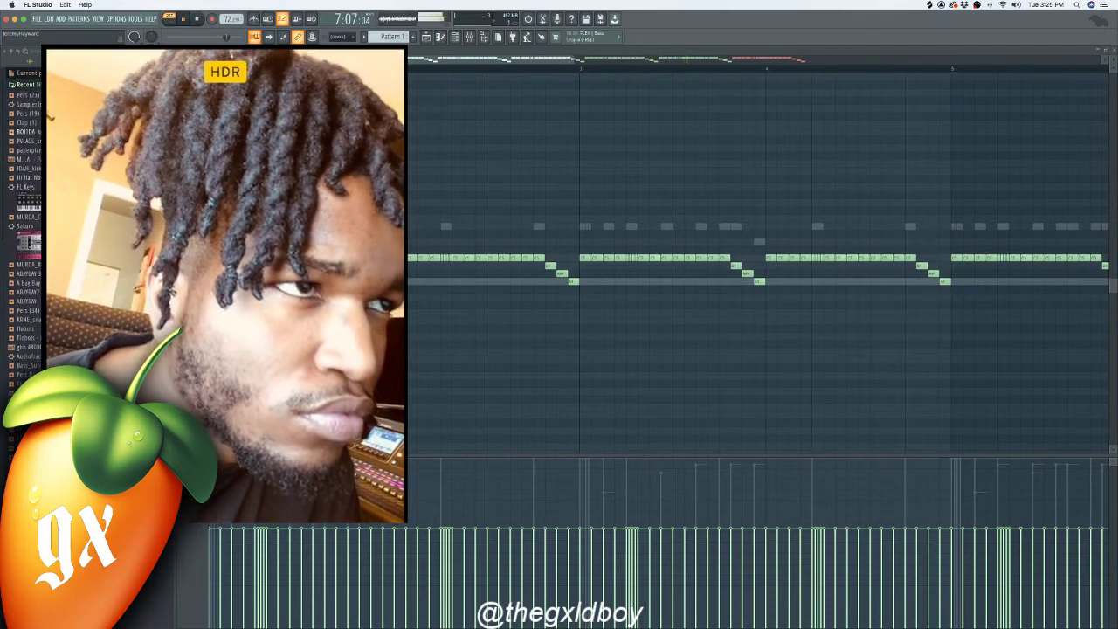
pyautogui.scroll(-2, 50, 115)
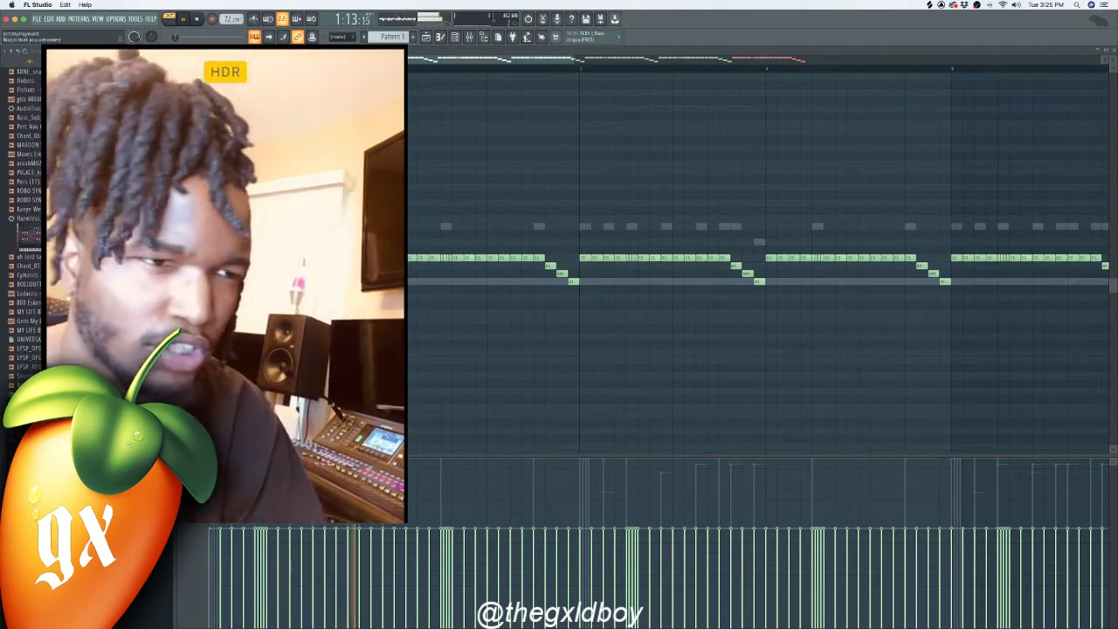
# - Switch to Splice, put away the OBS window and search the sample library for 808
pyautogui.moveTo(3, 199)
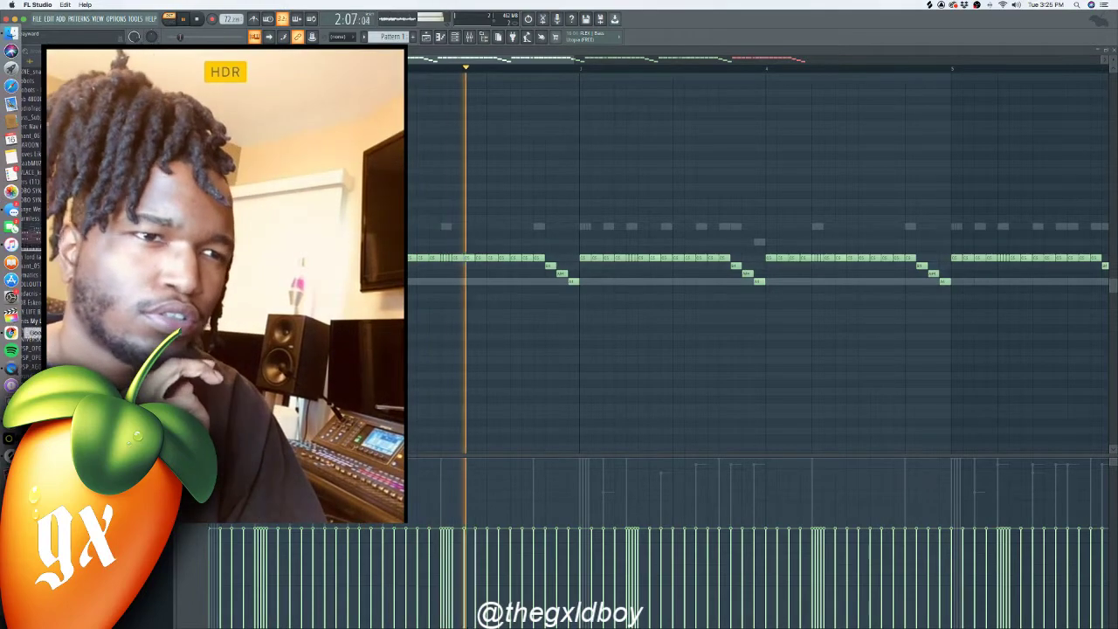
pyautogui.click(10, 455)
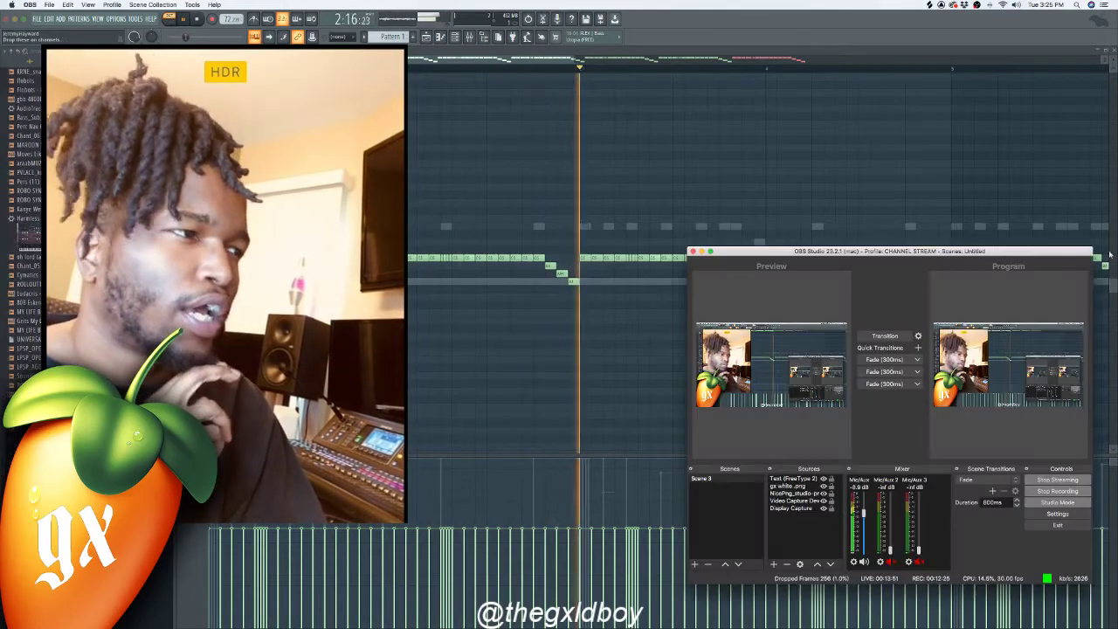
pyautogui.moveTo(945, 253); pyautogui.dragTo(824, 223)
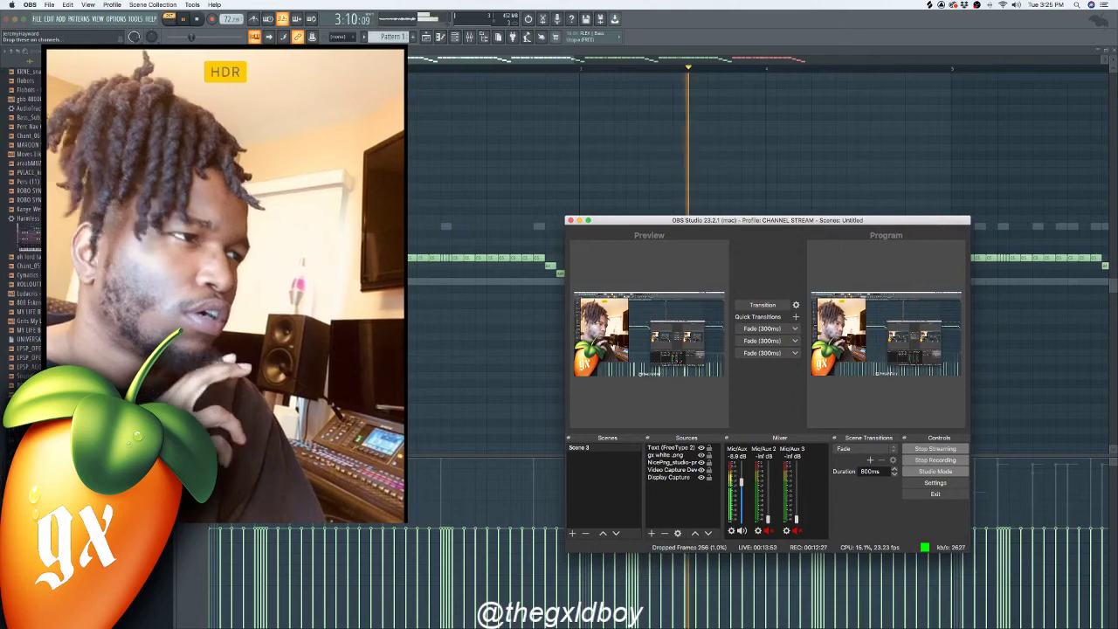
pyautogui.moveTo(3, 251)
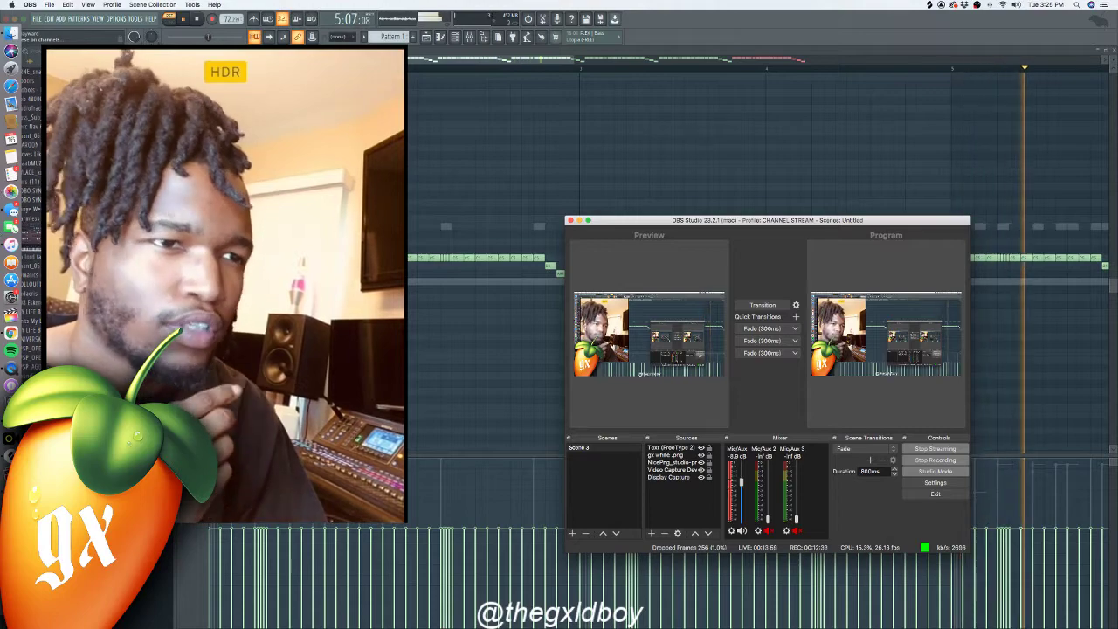
pyautogui.click(11, 369)
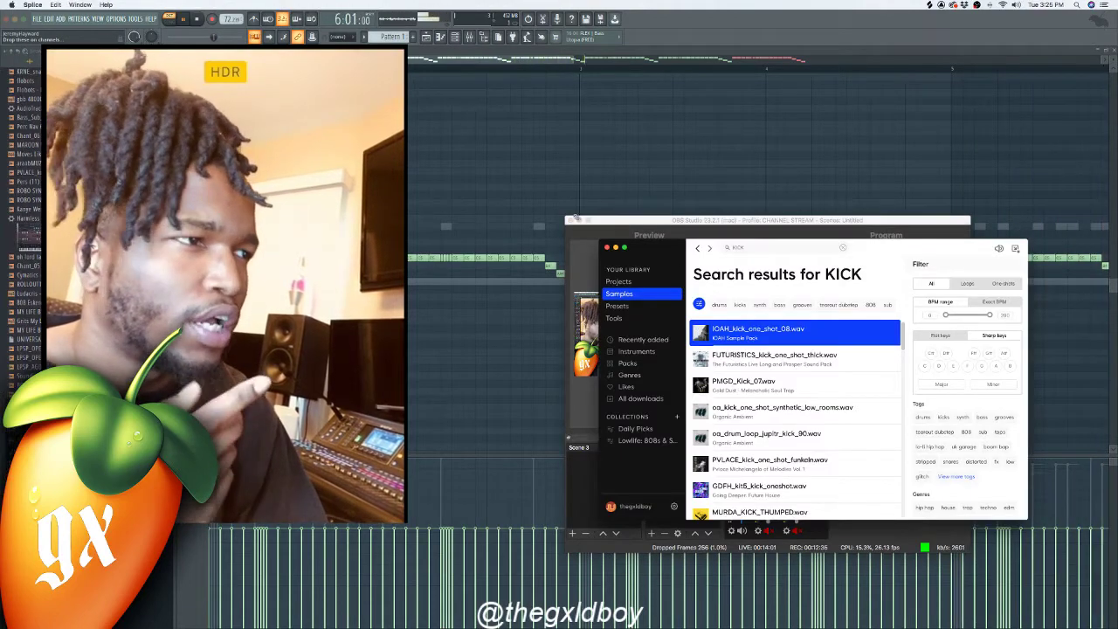
pyautogui.click(579, 220)
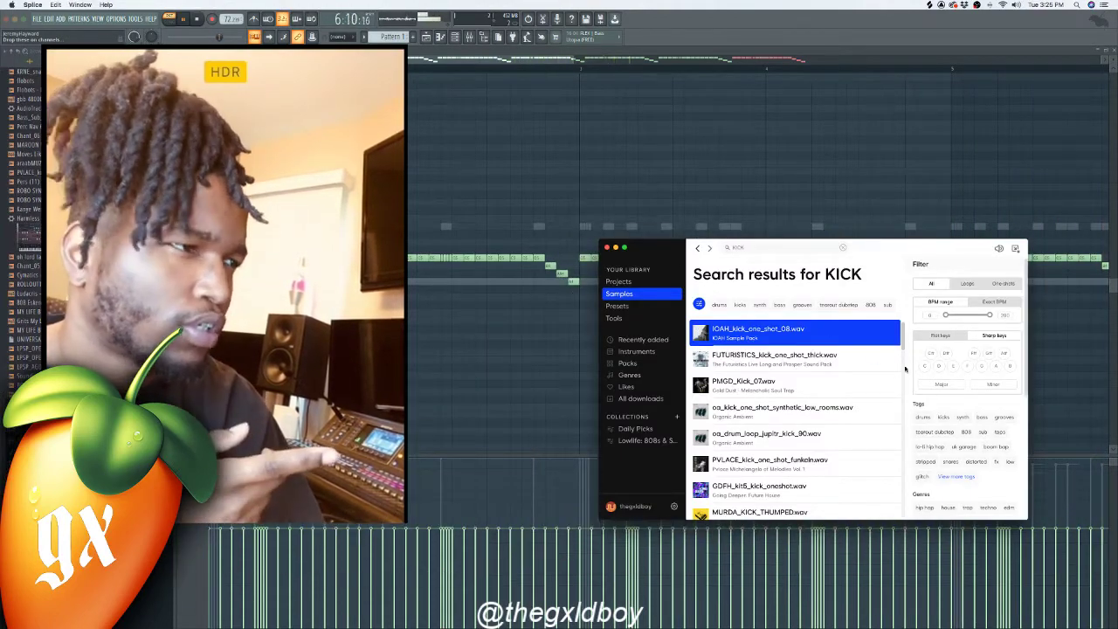
pyautogui.click(782, 250)
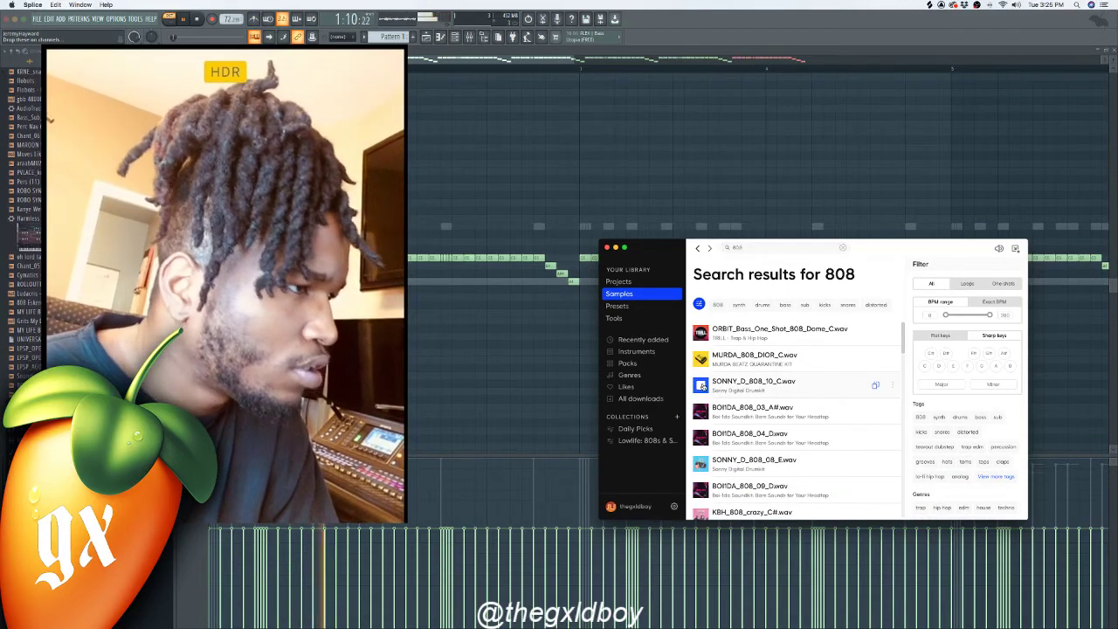
# - Audition the Boi1da, KBH and Sonny Digital 808 samples in the search results, including SONNY_D_808_22_F.wav and SONNY_D_808_08_E.wav
pyautogui.click(701, 436)
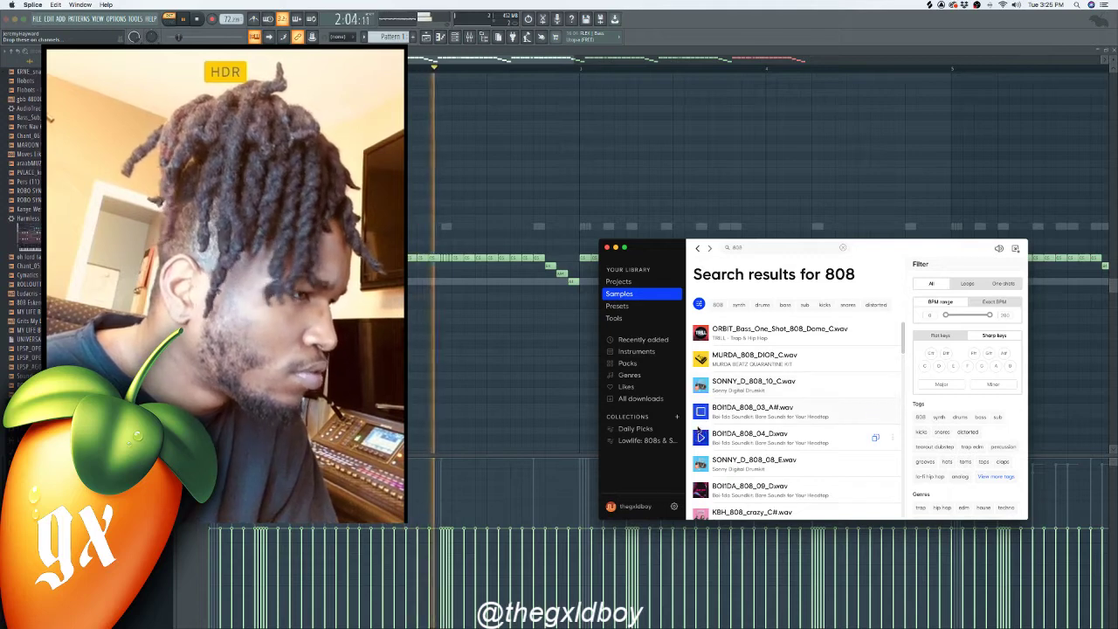
pyautogui.click(702, 467)
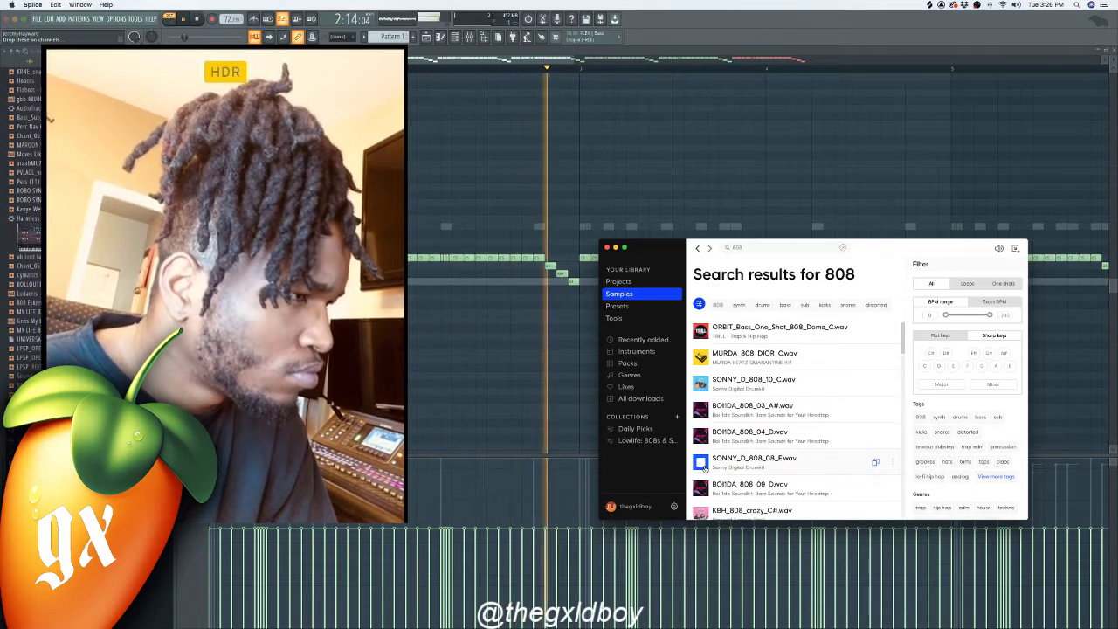
pyautogui.click(699, 489)
pyautogui.click(701, 510)
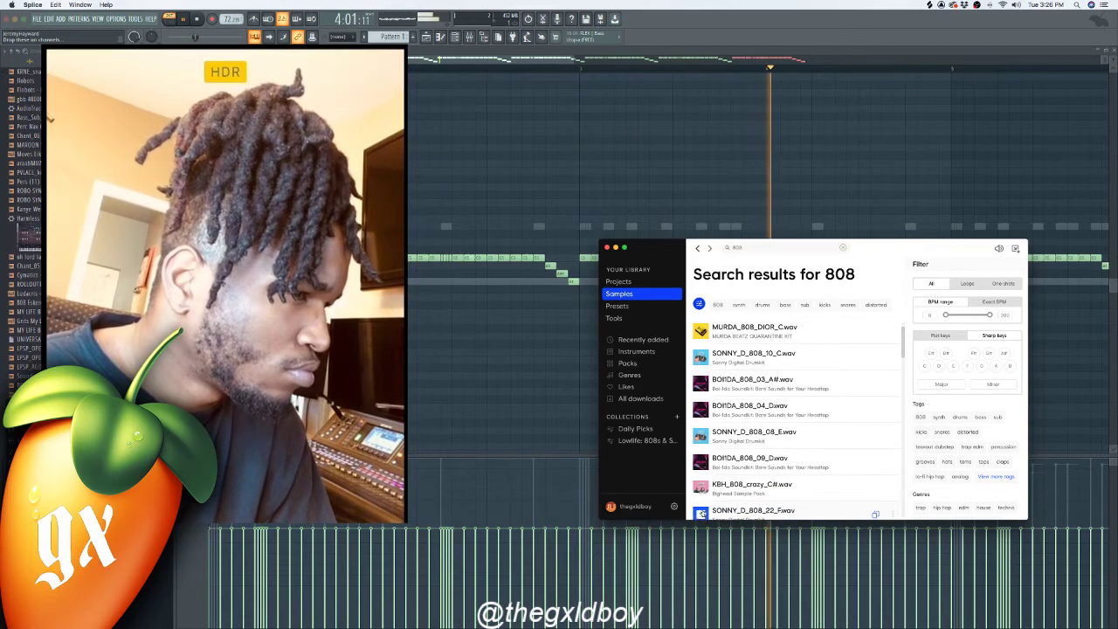
pyautogui.click(701, 514)
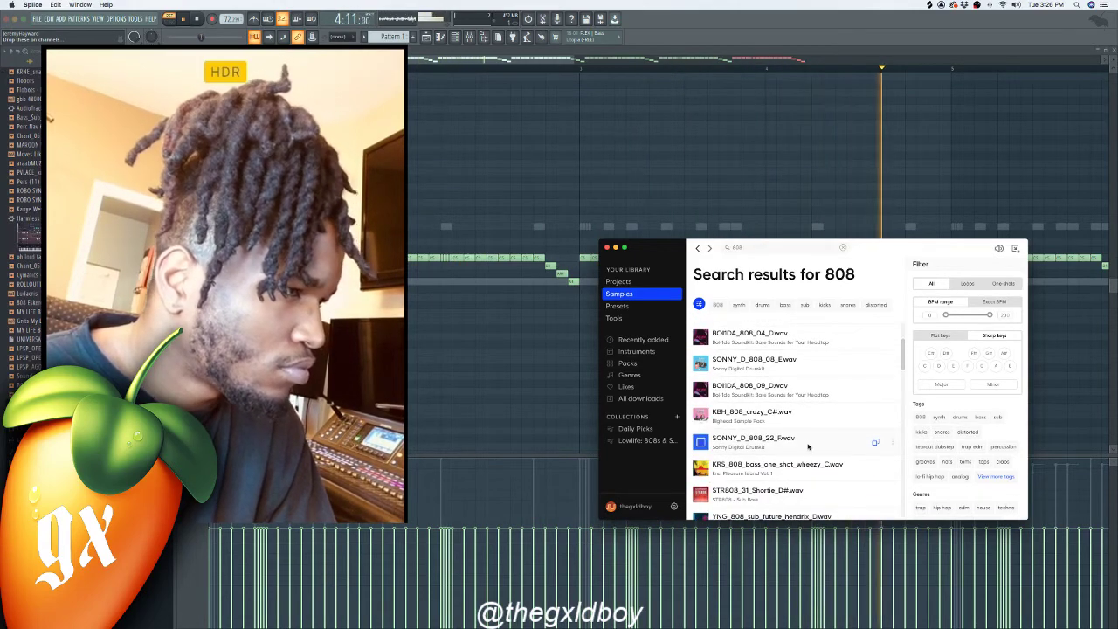
pyautogui.click(702, 468)
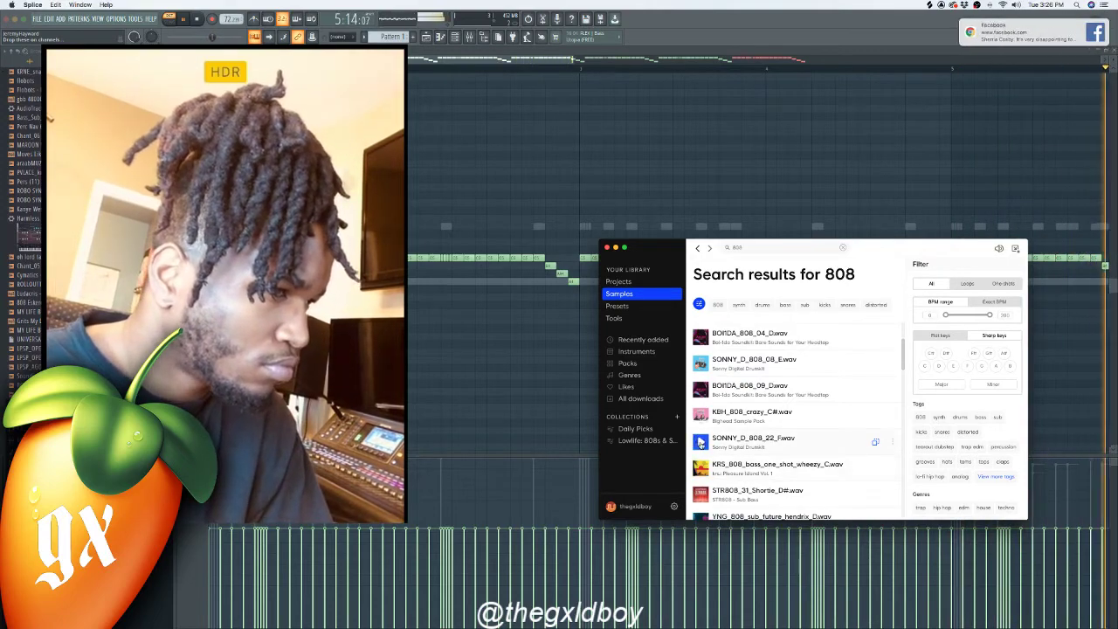
pyautogui.click(701, 443)
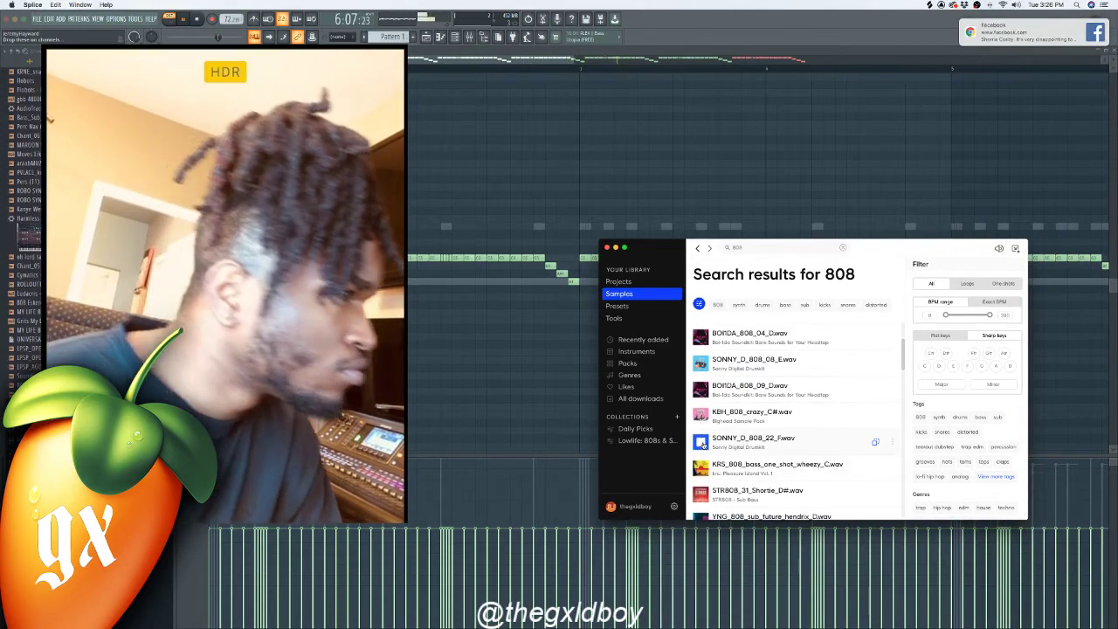
pyautogui.scroll(-1, 704, 428)
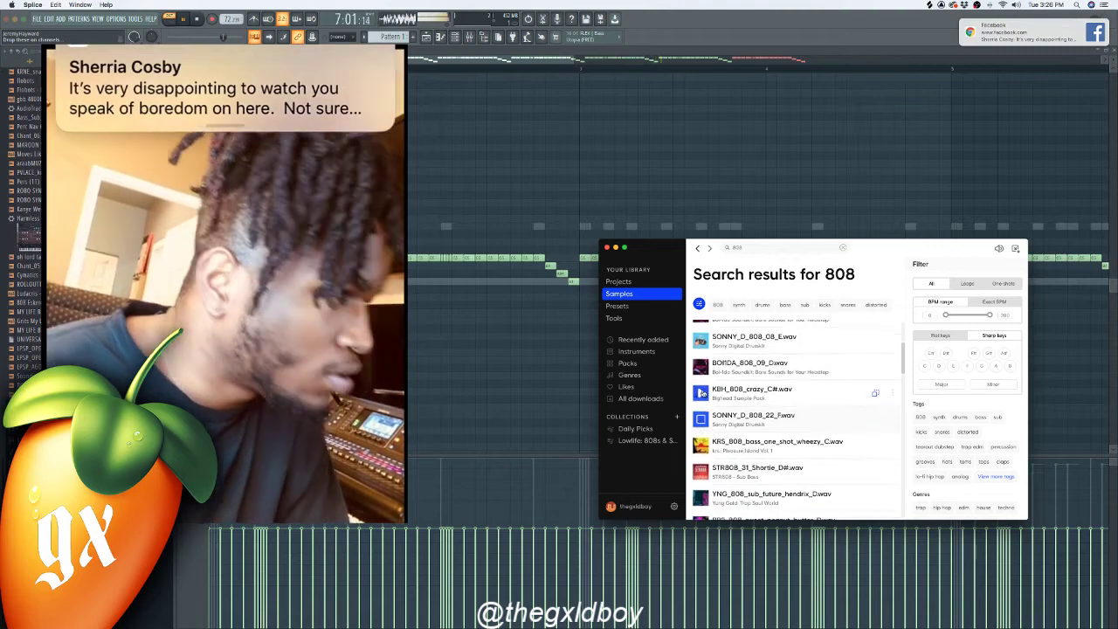
pyautogui.click(701, 393)
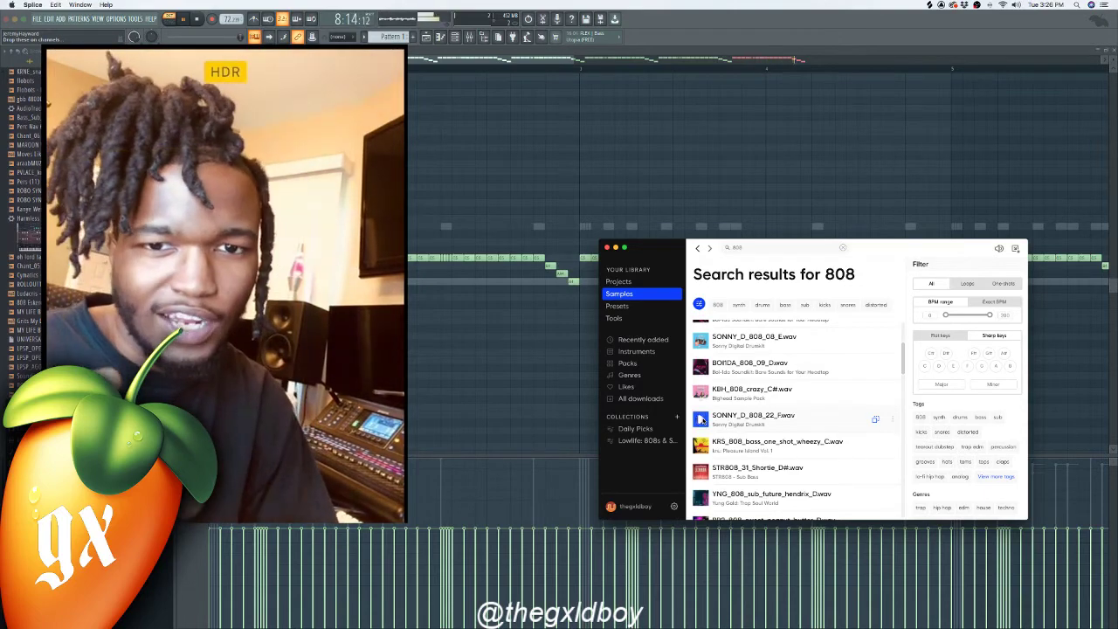
pyautogui.press('space')
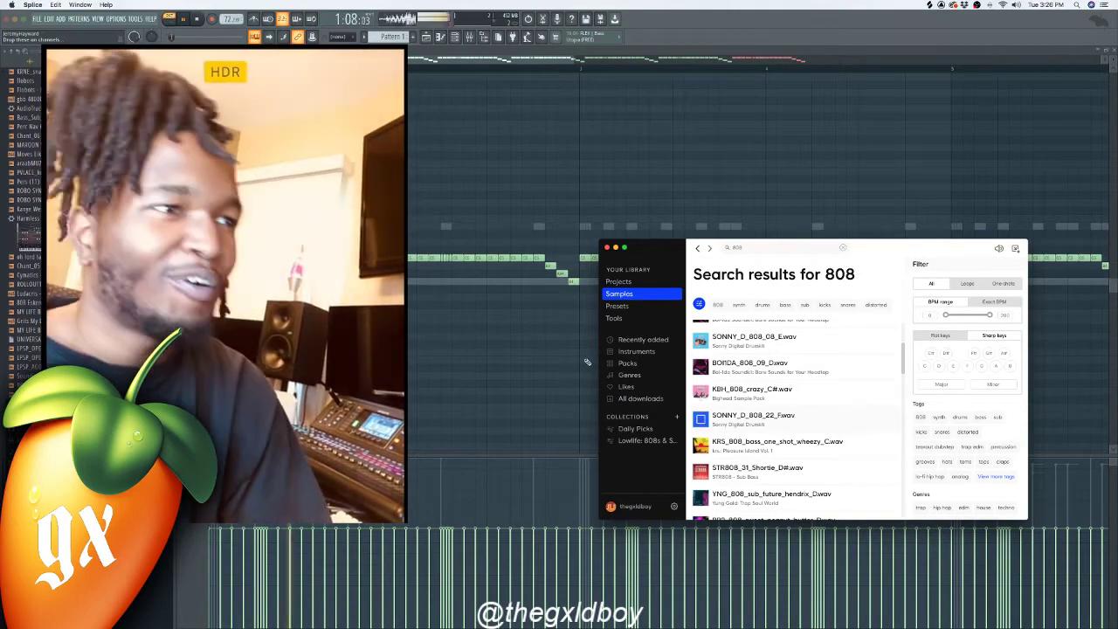
pyautogui.press('XF86AudioMute')
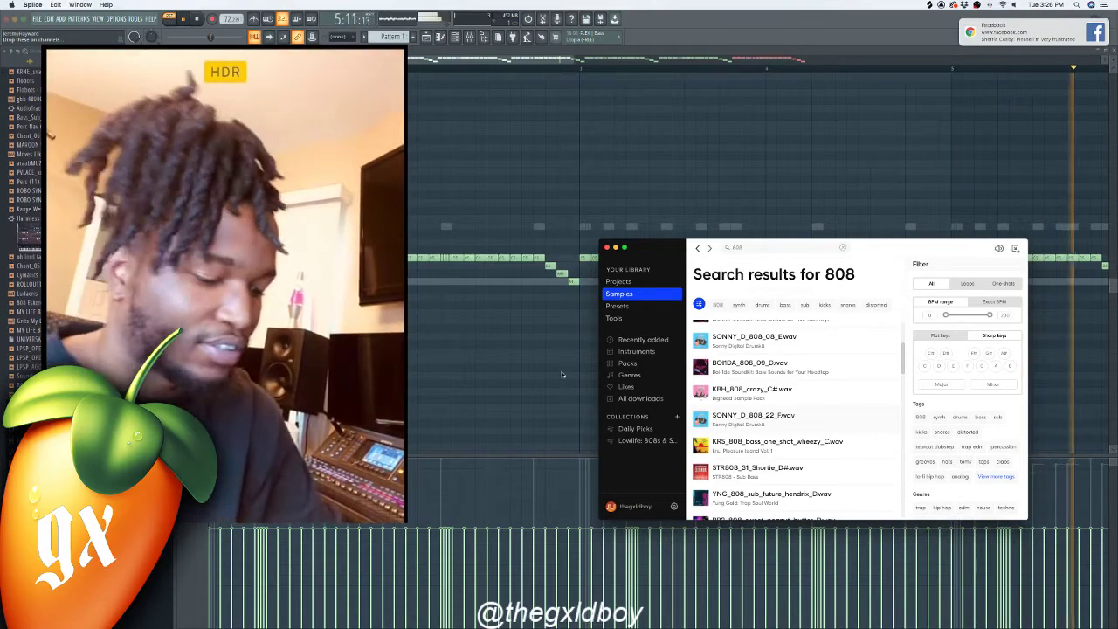
pyautogui.press('XF86AudioRaiseVolume')
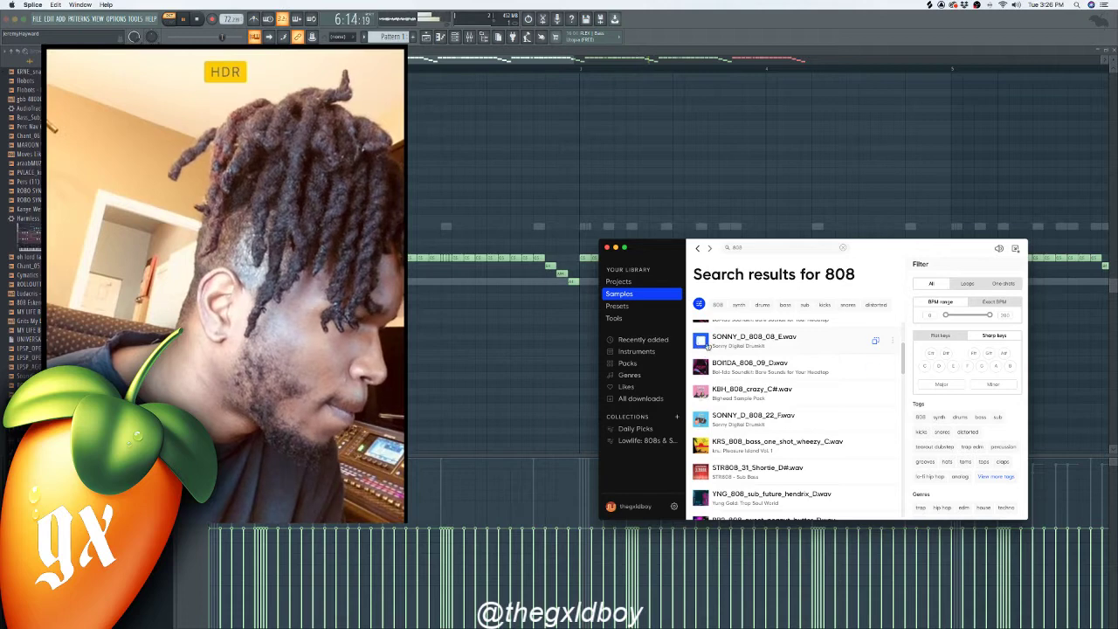
pyautogui.scroll(1, 704, 348)
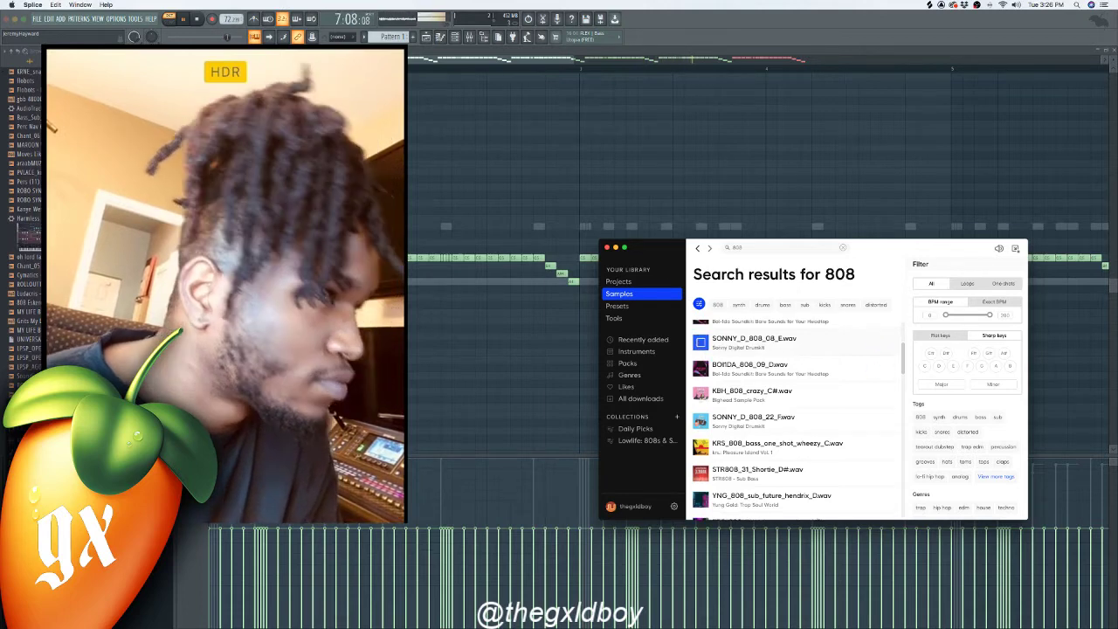
# - Show the channel rack in FL Studio and close the open Finder windows
pyautogui.click(453, 39)
pyautogui.moveTo(11, 49)
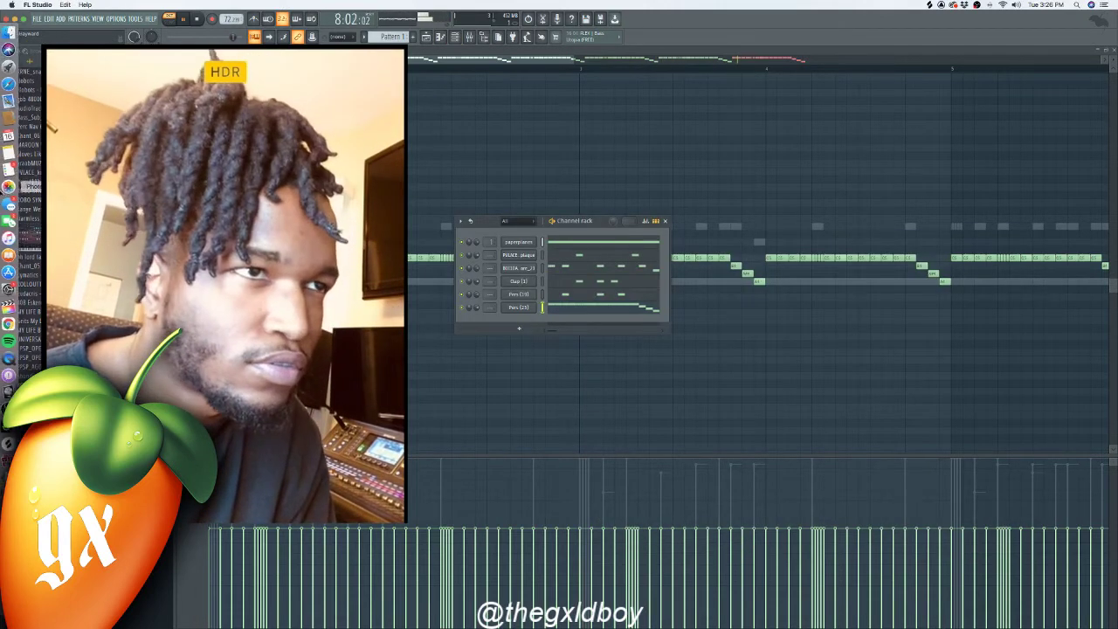
pyautogui.click(7, 29)
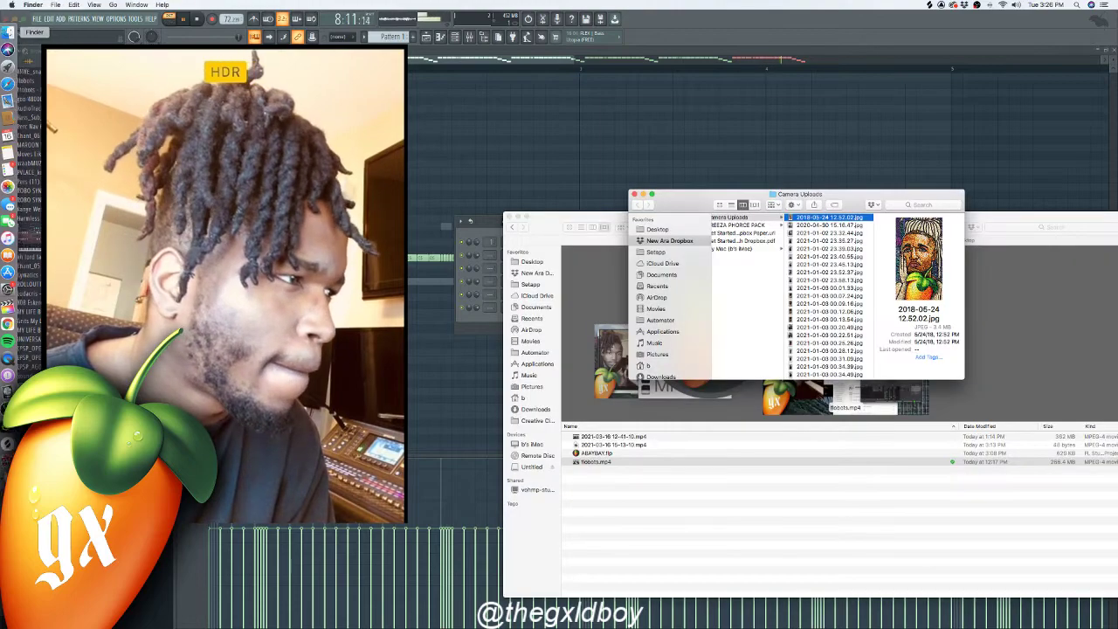
pyautogui.click(635, 194)
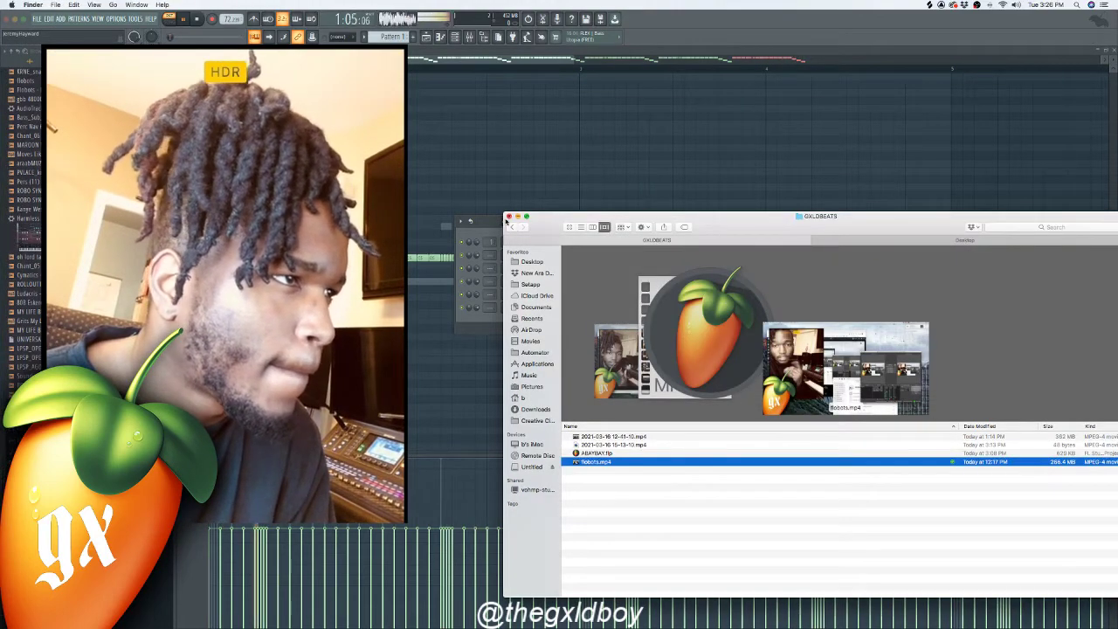
pyautogui.click(510, 217)
# - Switch to Splice and add SONNY_D_808_08_E.wav to the FL Studio channel rack as a new channel below the percs
pyautogui.moveTo(4, 266)
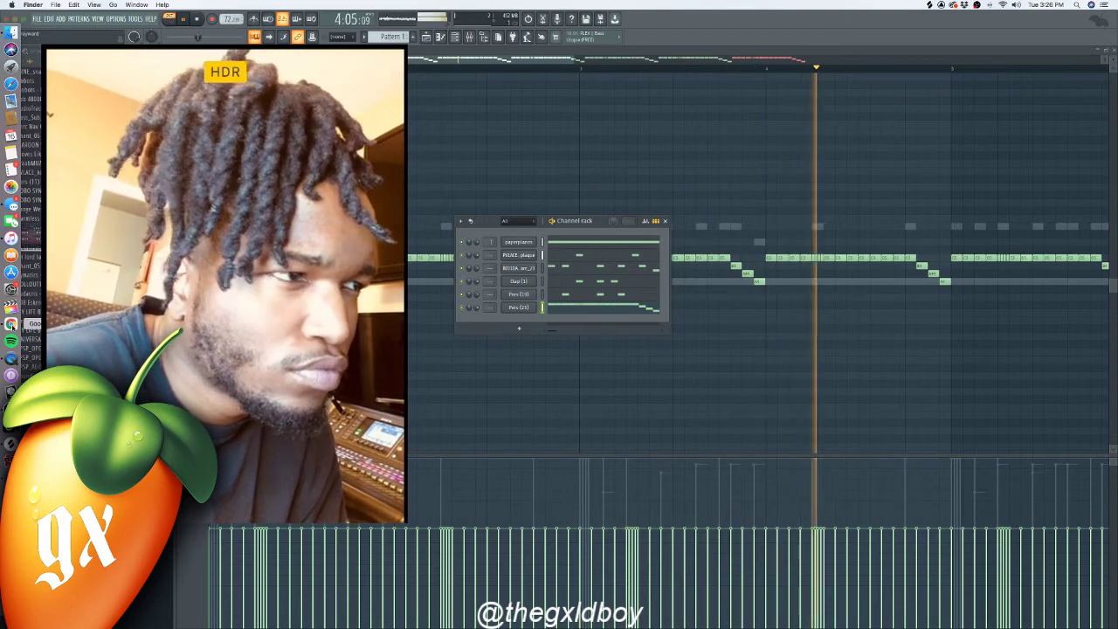
pyautogui.click(10, 358)
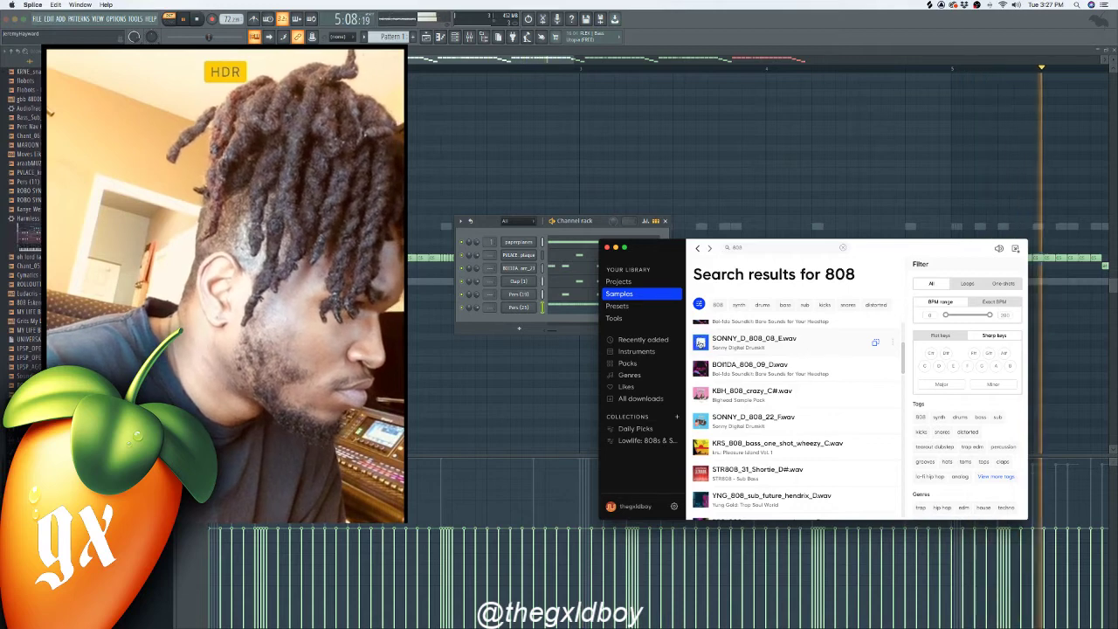
pyautogui.moveTo(810, 350); pyautogui.dragTo(515, 318)
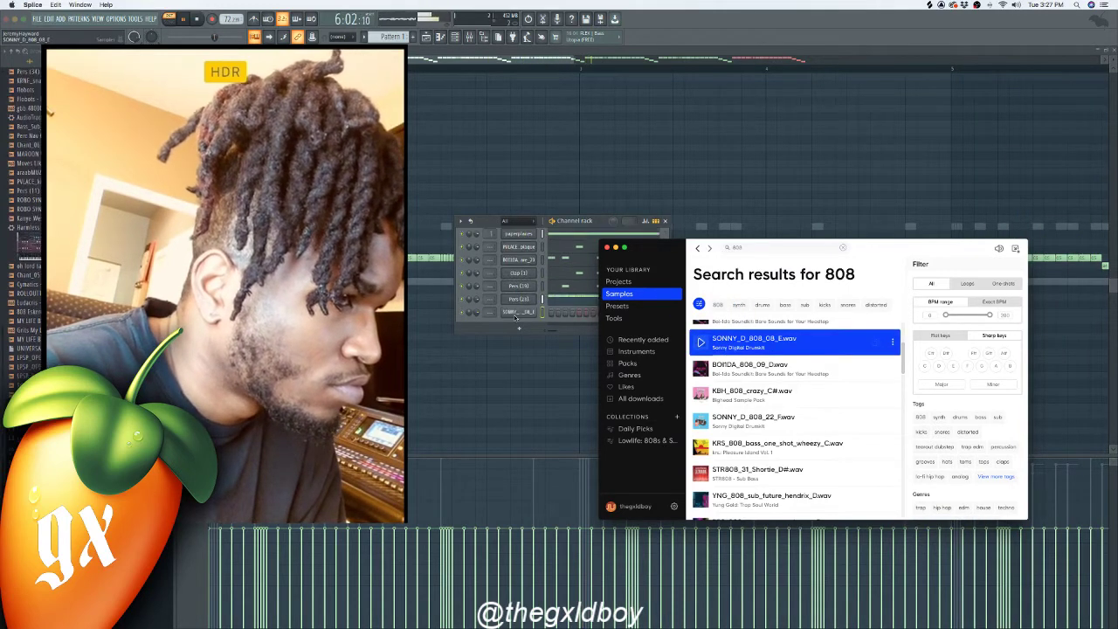
# - Sequence a bass pattern in bar 1 of the piano roll for the SONNY_D_808_08_E channel and bring back the channel rack
pyautogui.click(375, 50)
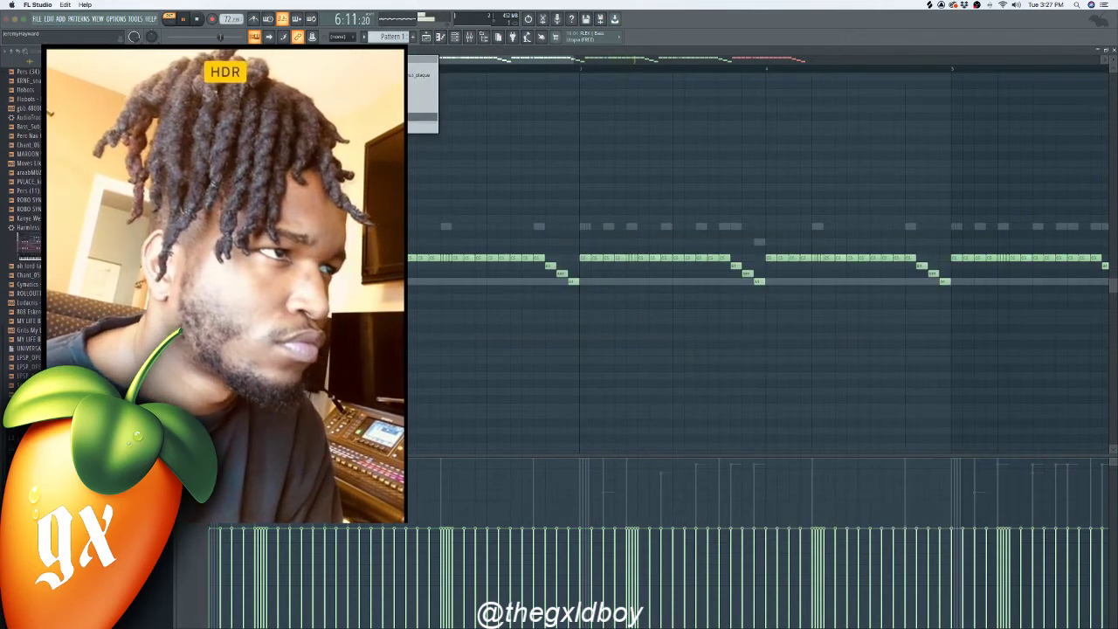
pyautogui.click(392, 37)
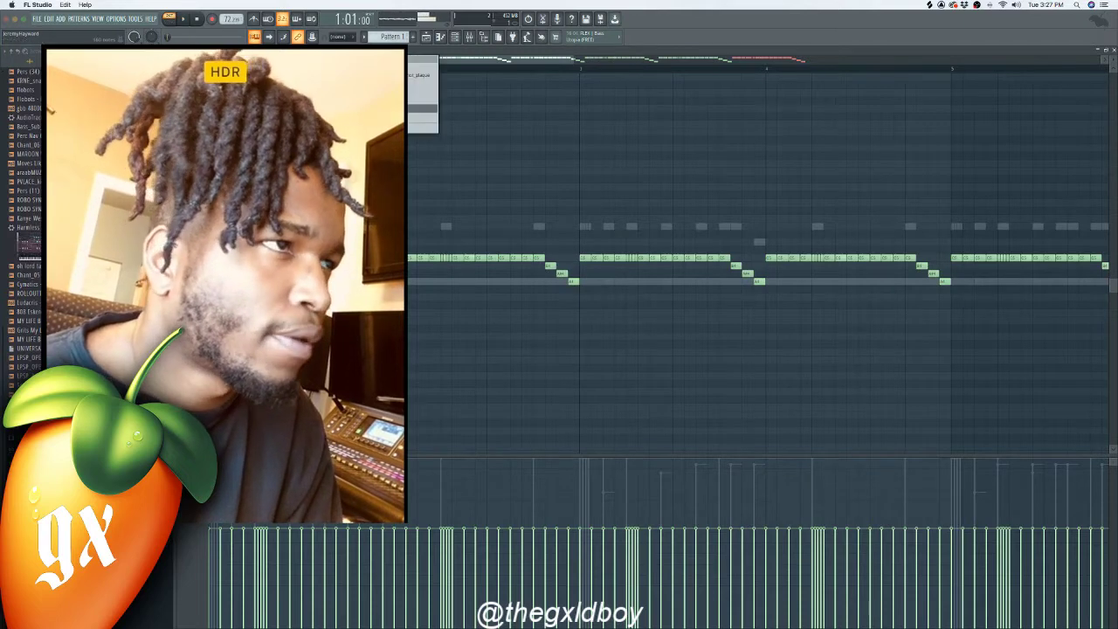
pyautogui.click(384, 108)
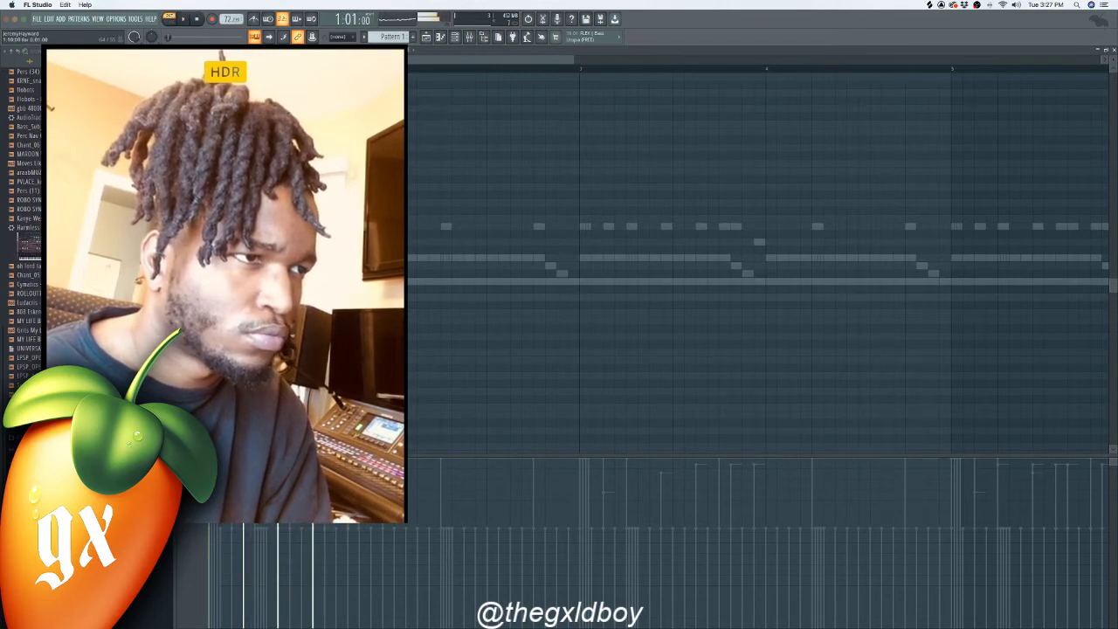
pyautogui.press('space')
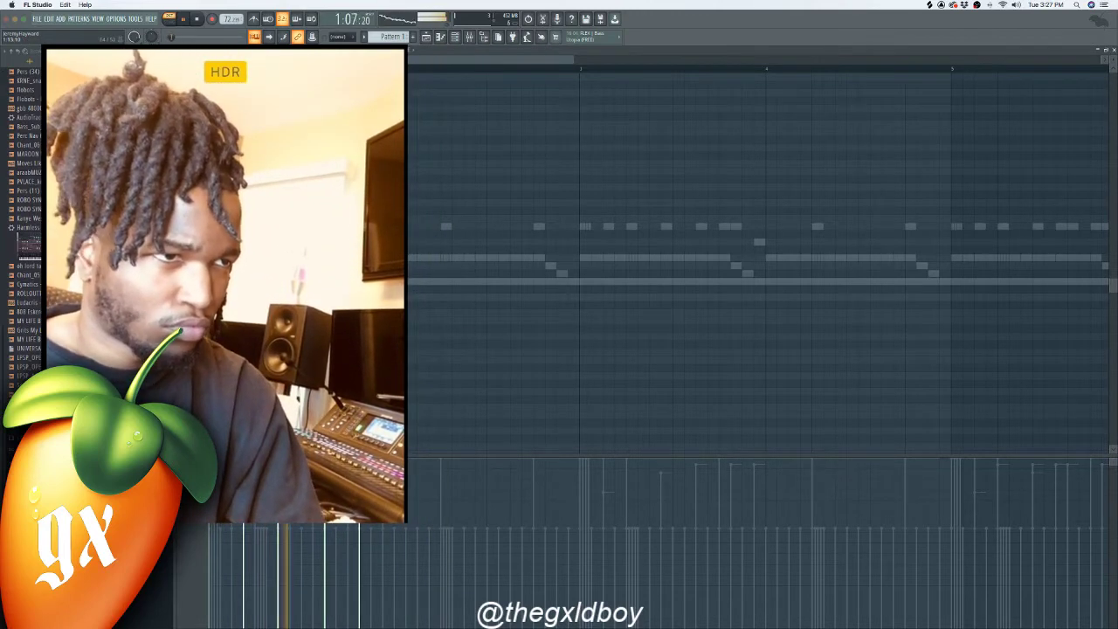
pyautogui.press('space')
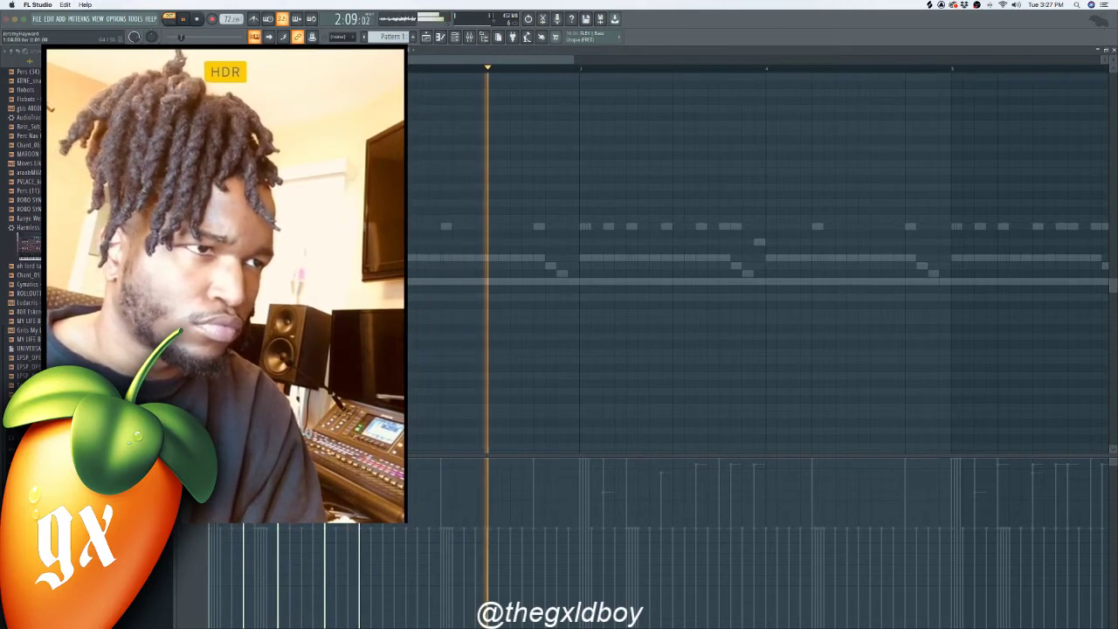
pyautogui.press('space')
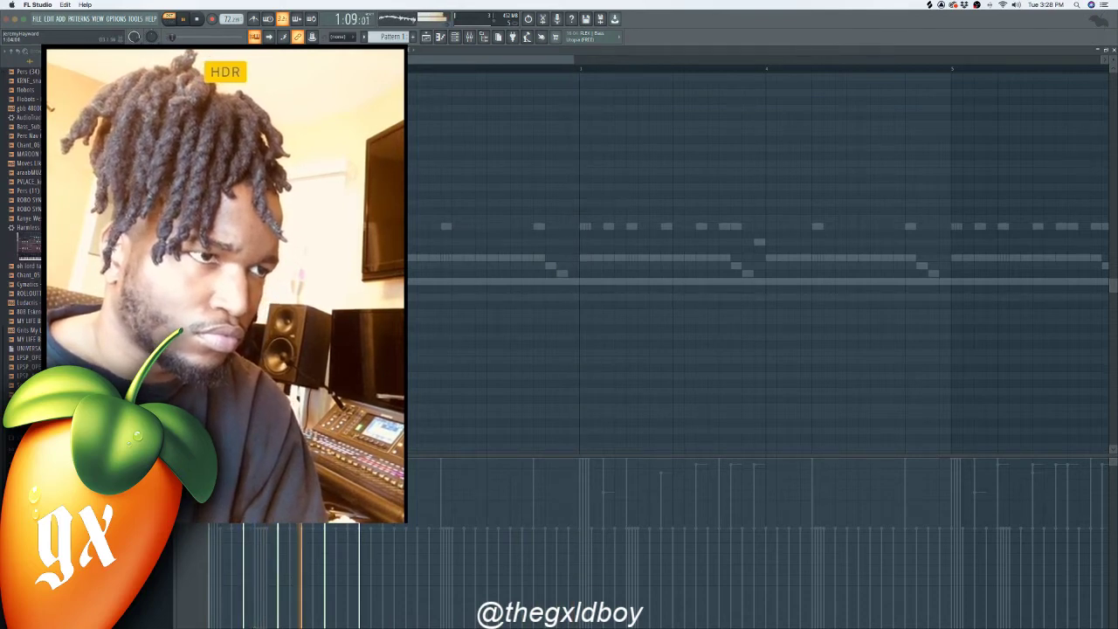
pyautogui.press('F6')
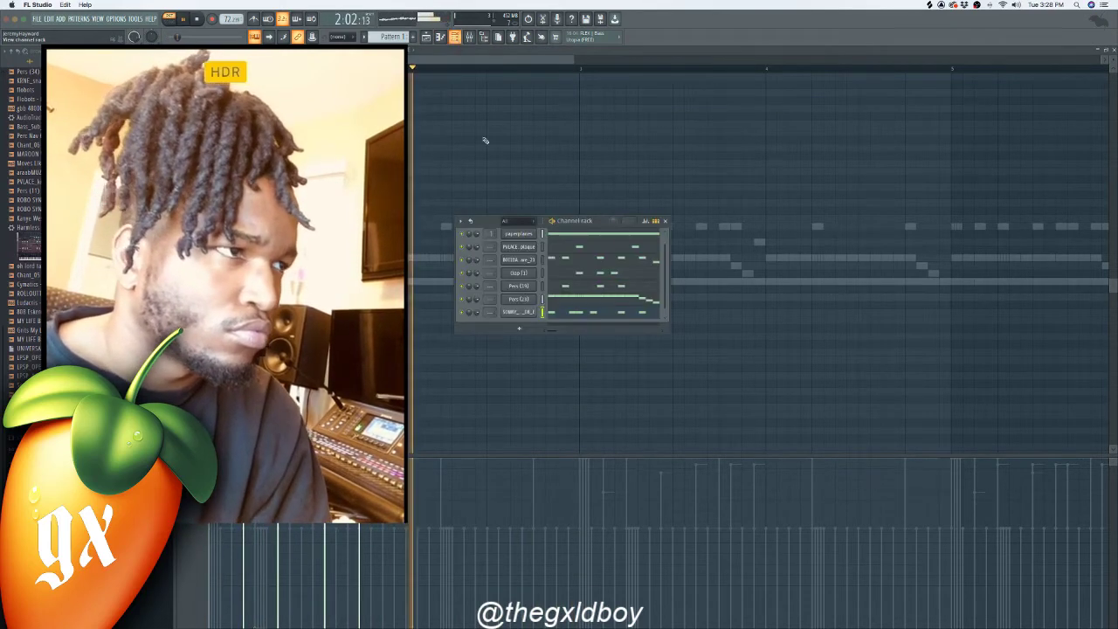
# - Listen to the SONNY_D_808_08_E bass pattern with the rest of the beat from the piano roll
pyautogui.click(515, 299)
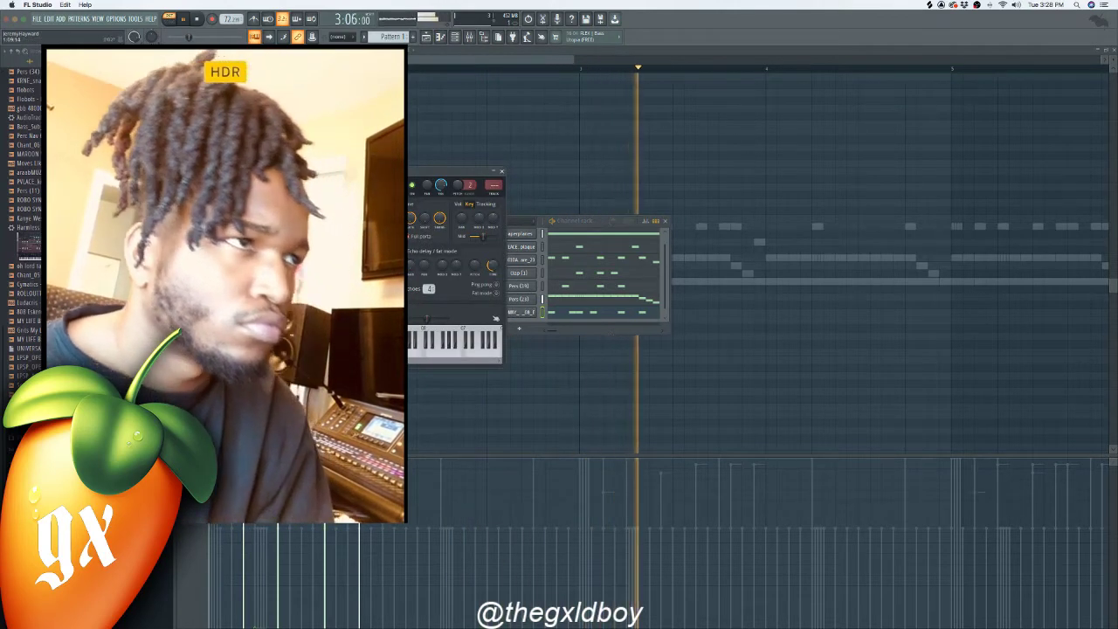
pyautogui.press('space')
pyautogui.press('F7')
pyautogui.press('space')
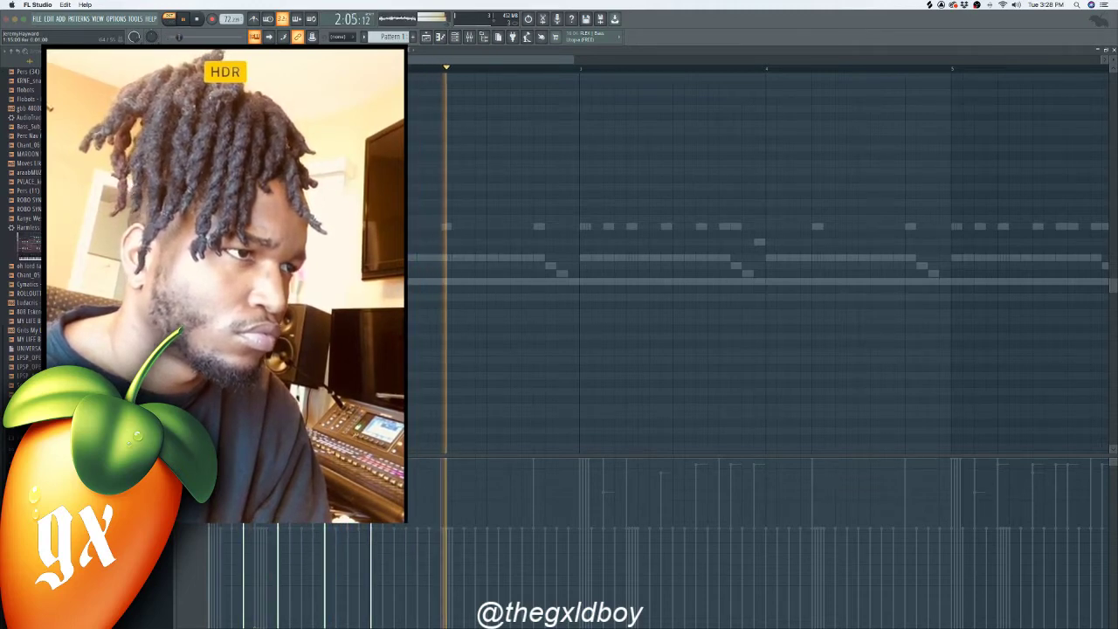
pyautogui.press('space')
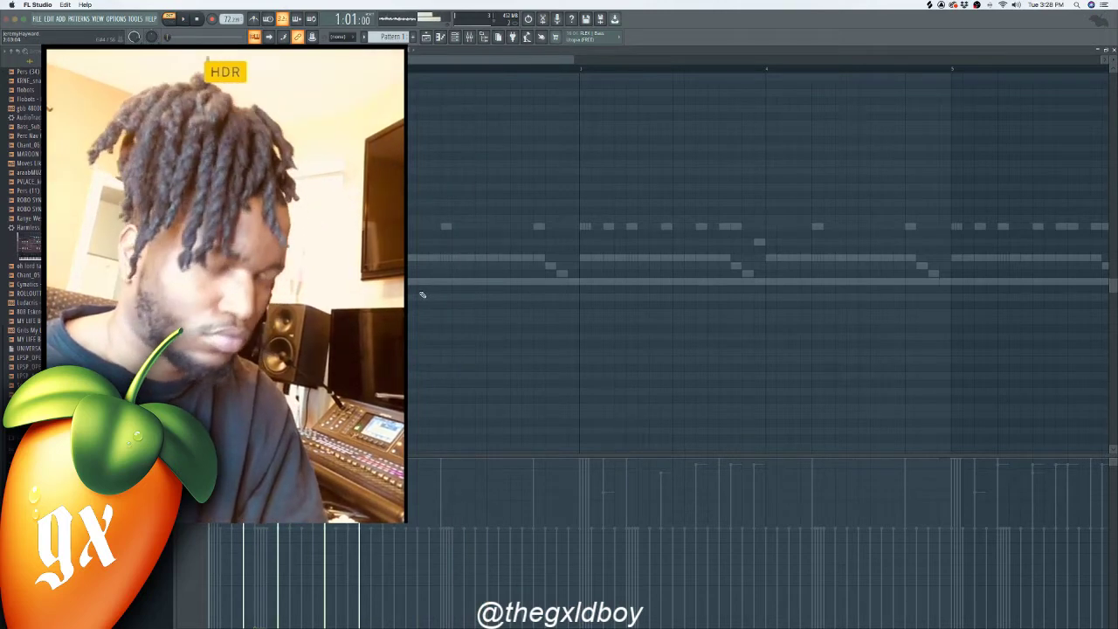
pyautogui.press('space')
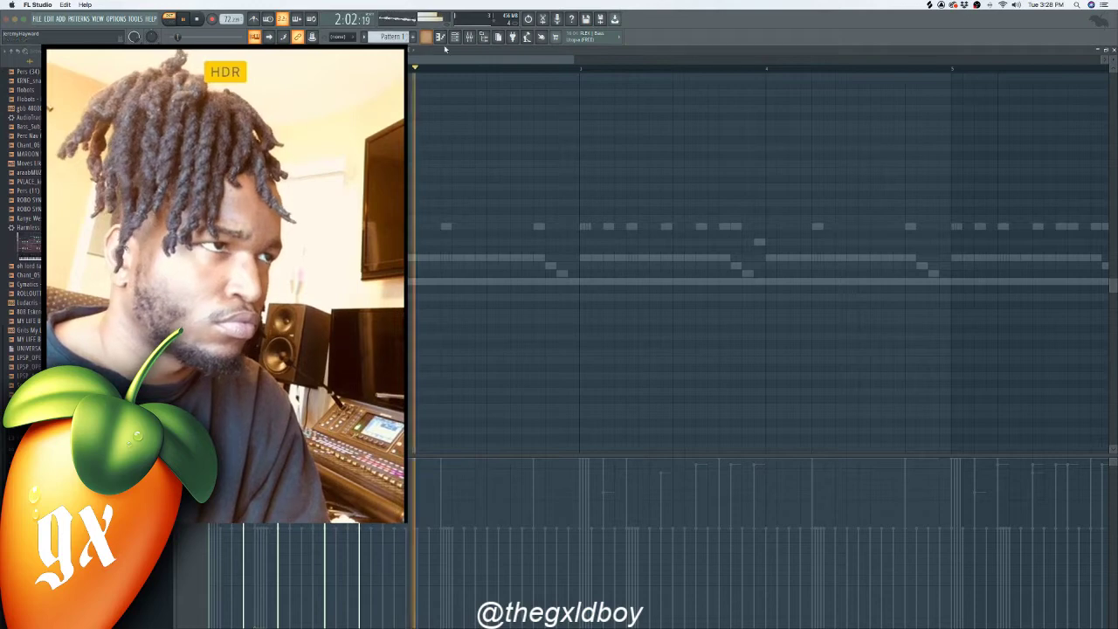
pyautogui.press('space')
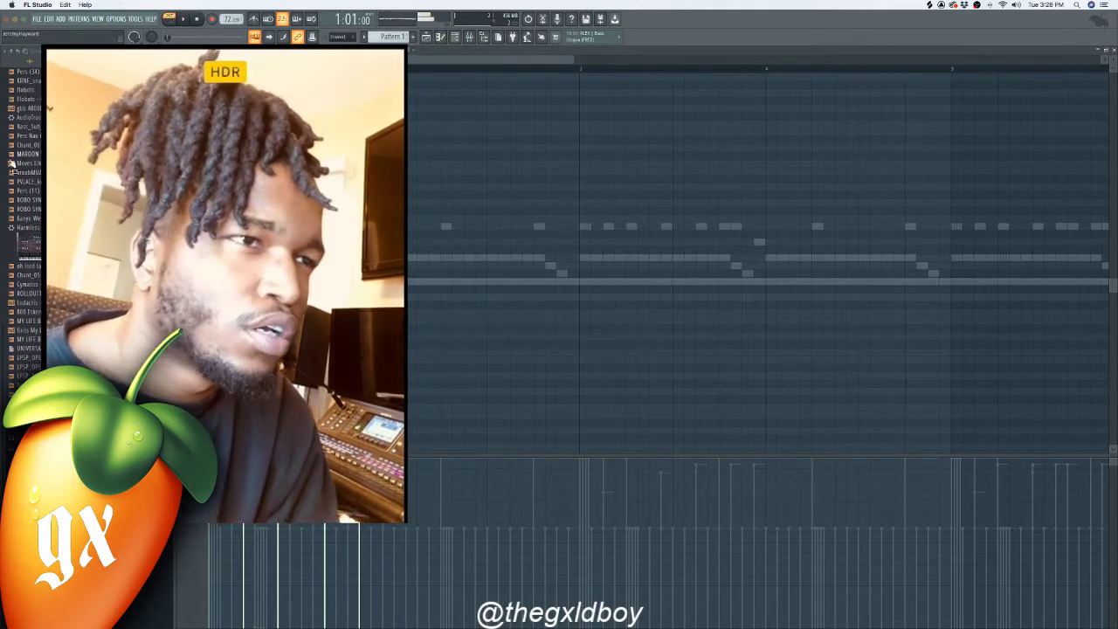
# - Switch to Splice, audition BOI1DA_808_09_D.wav and replace the sample on the SONNY_D_808_08_E channel in FL Studio with it
pyautogui.moveTo(1, 163)
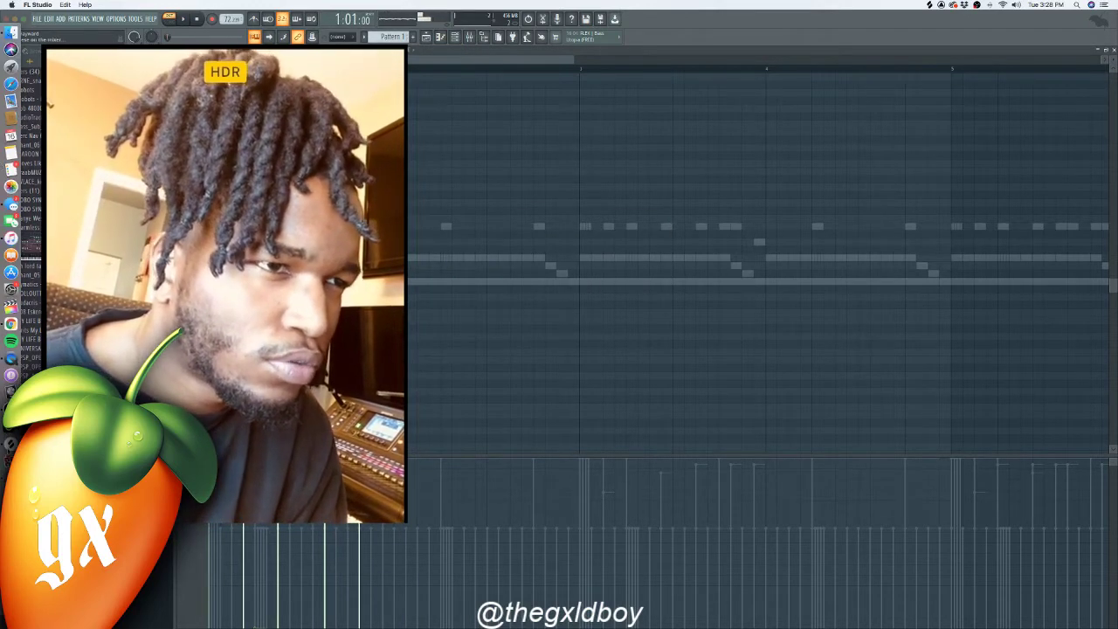
pyautogui.click(11, 32)
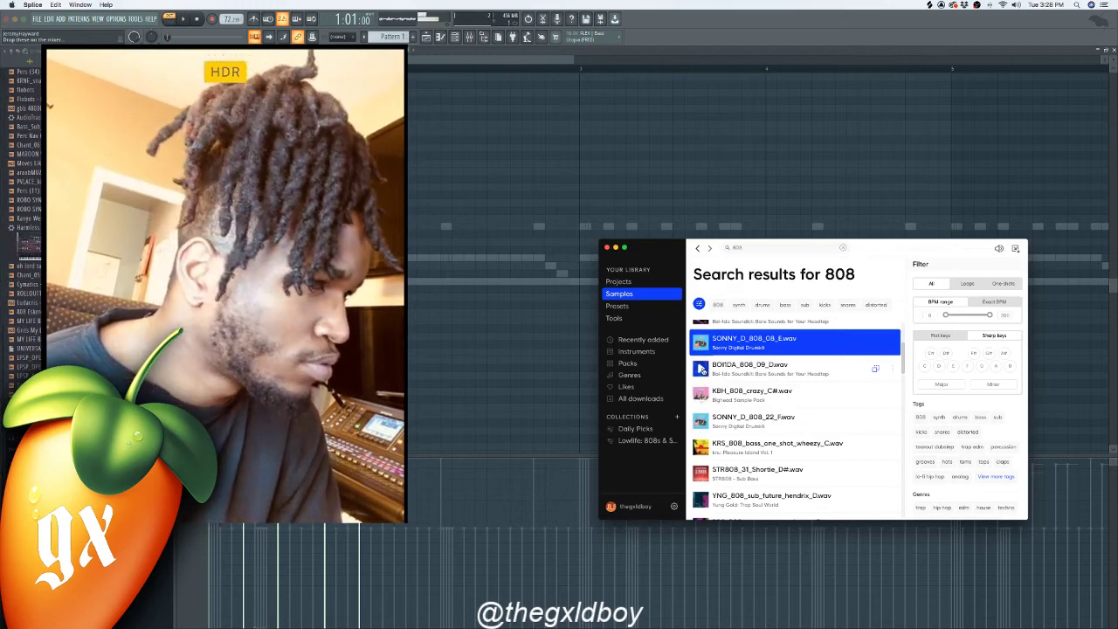
pyautogui.click(701, 369)
pyautogui.scroll(1, 704, 372)
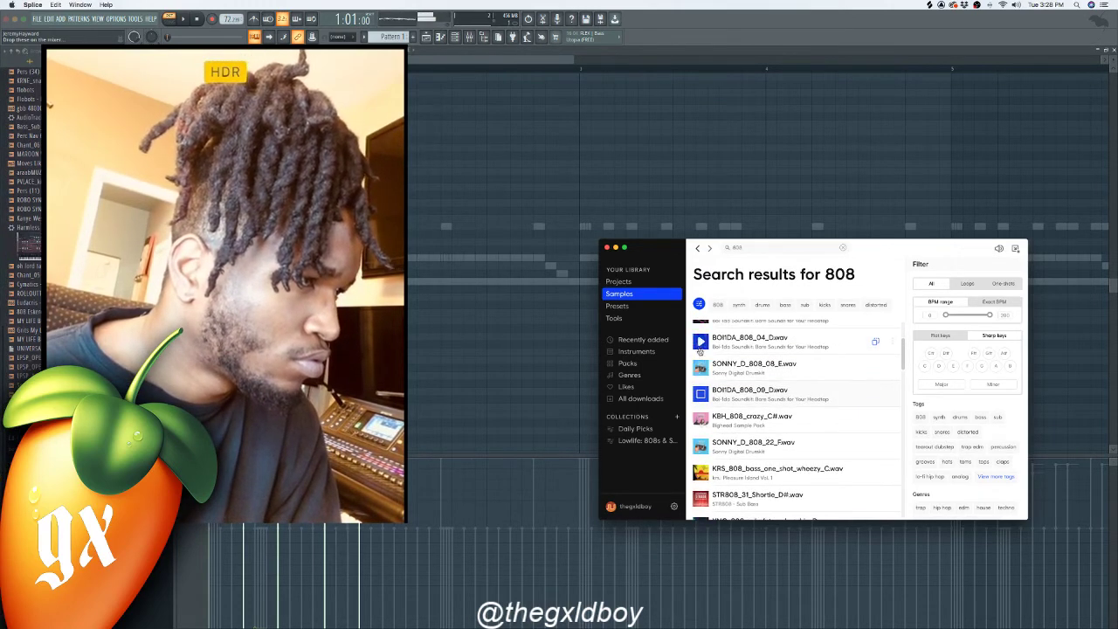
pyautogui.click(454, 37)
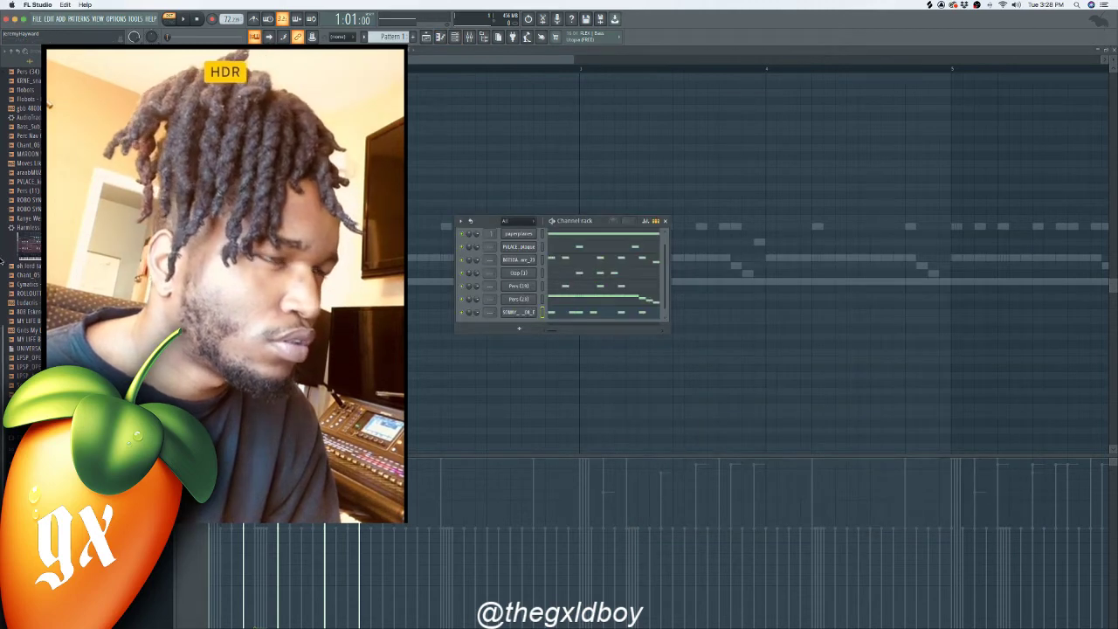
pyautogui.moveTo(3, 259)
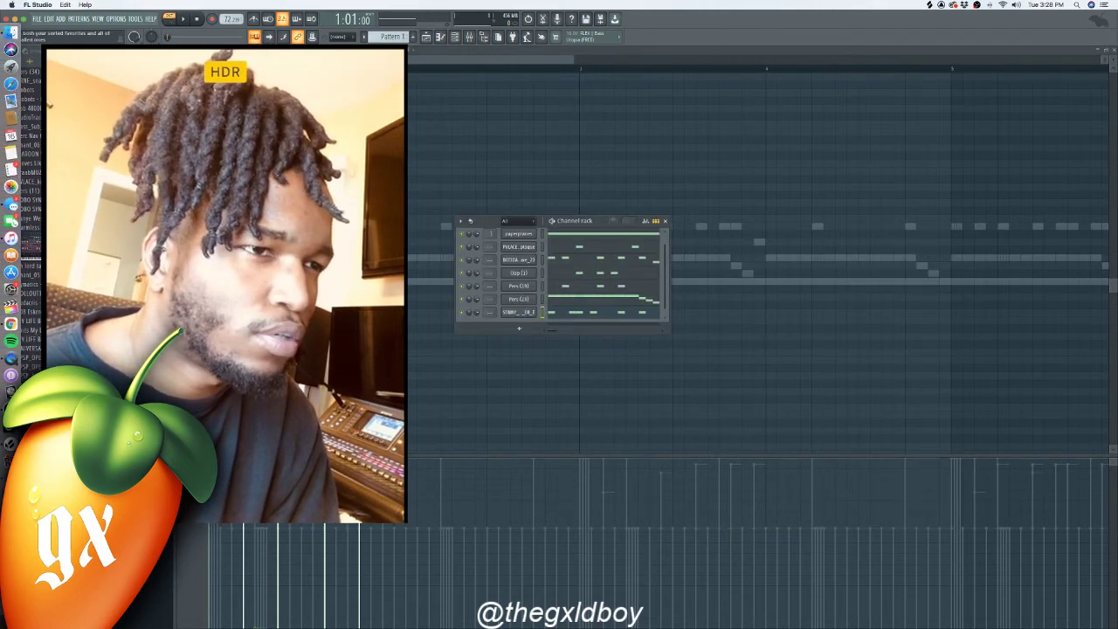
pyautogui.click(10, 357)
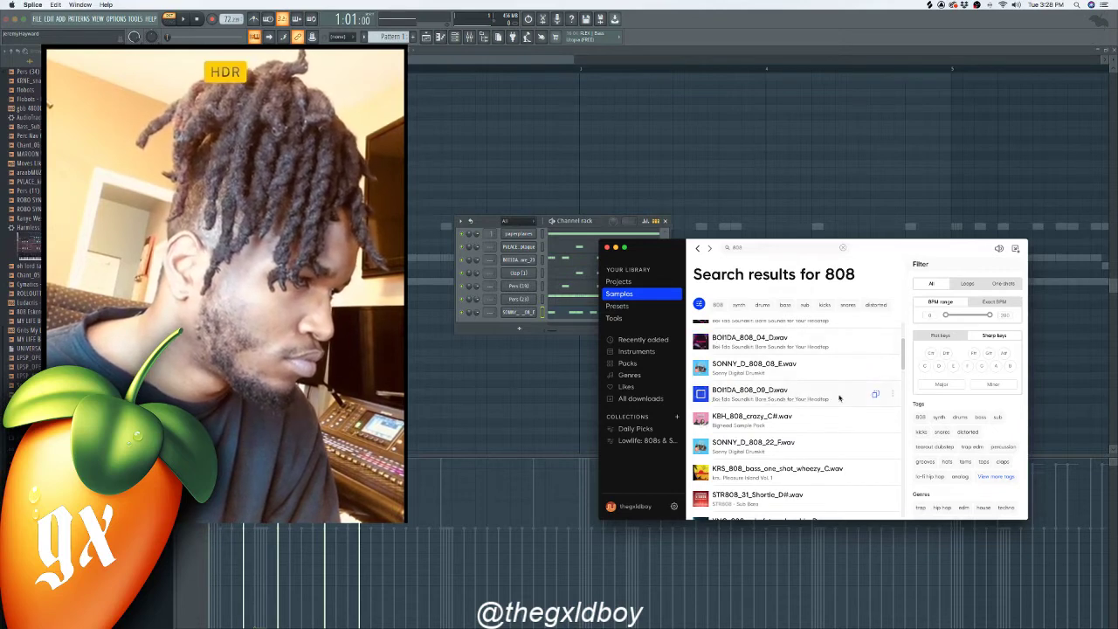
pyautogui.moveTo(838, 397); pyautogui.dragTo(522, 316)
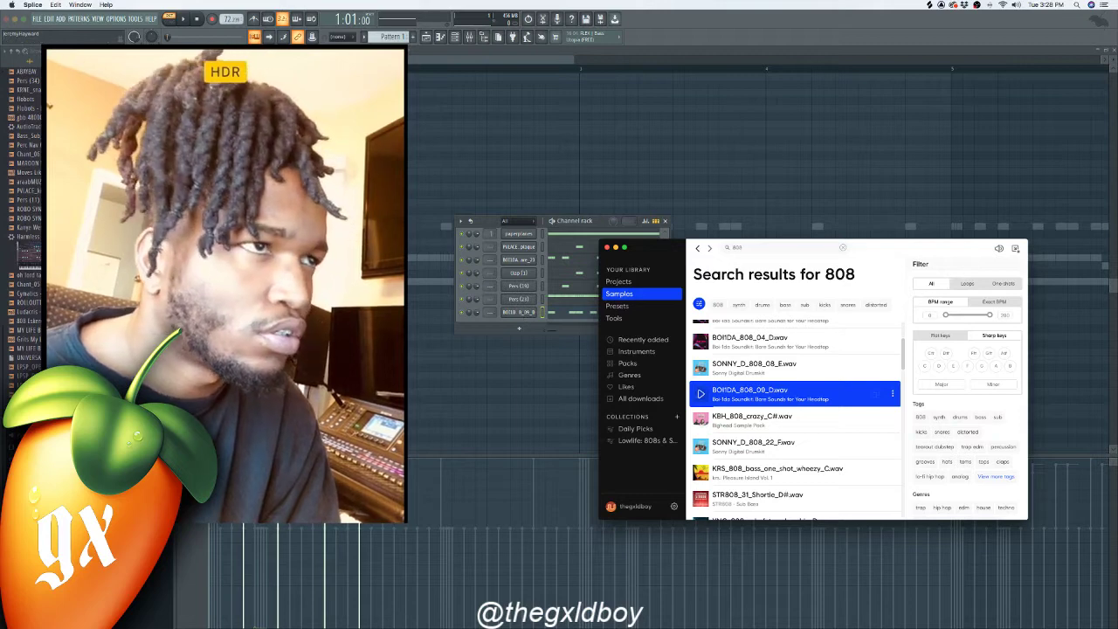
# - Sequence a new two-bar bass pattern in the piano roll for the BOI1DA_808_09_D channel, checking it against the beat
pyautogui.press('space')
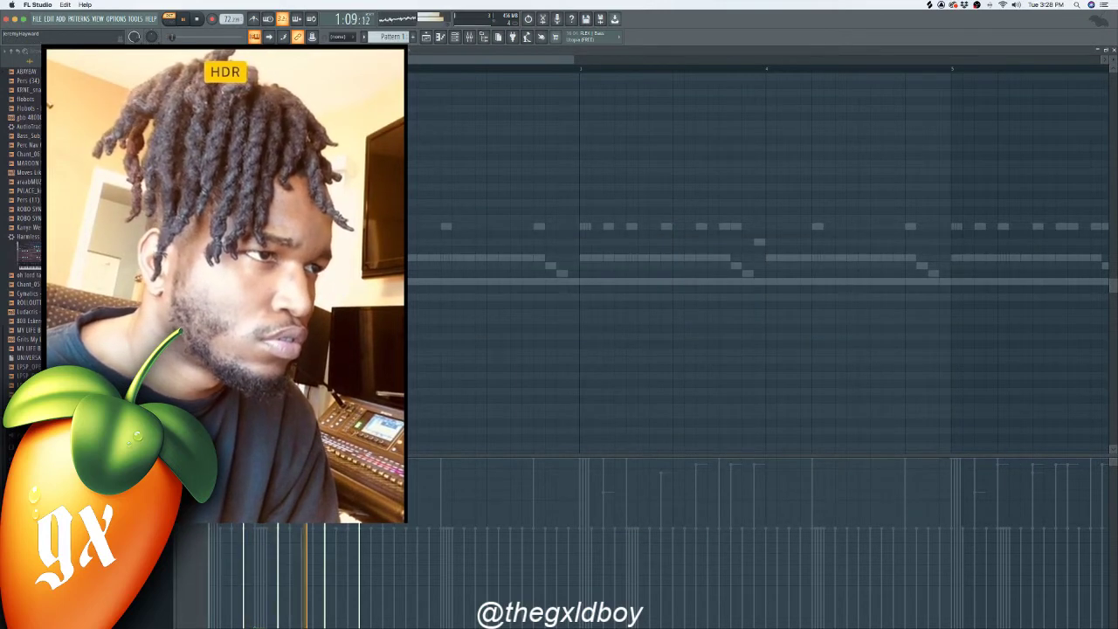
pyautogui.press('space')
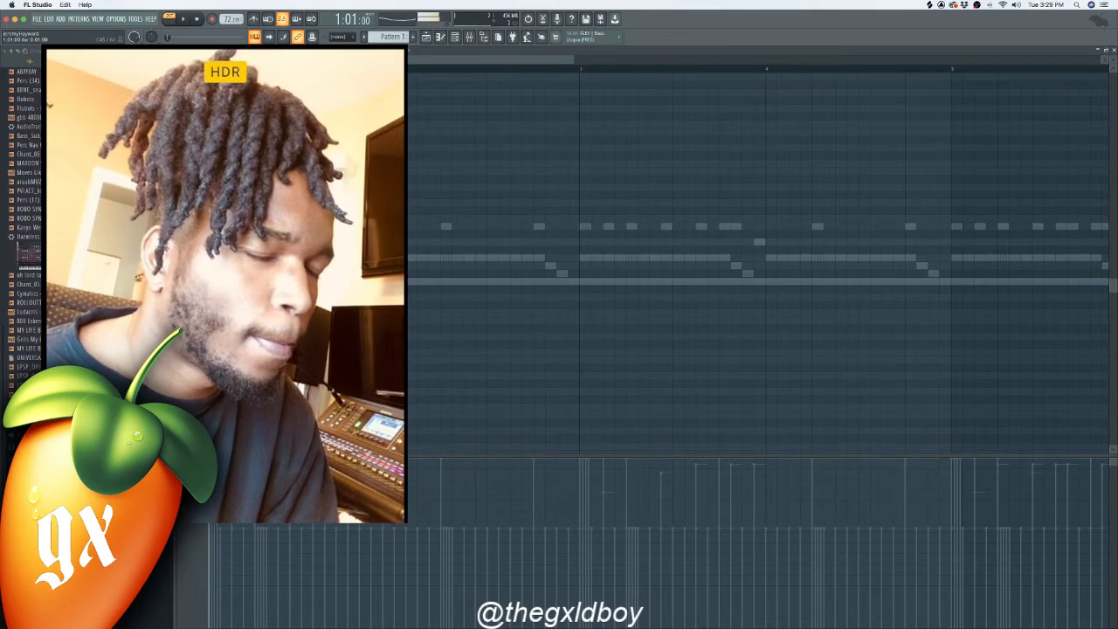
pyautogui.press('space')
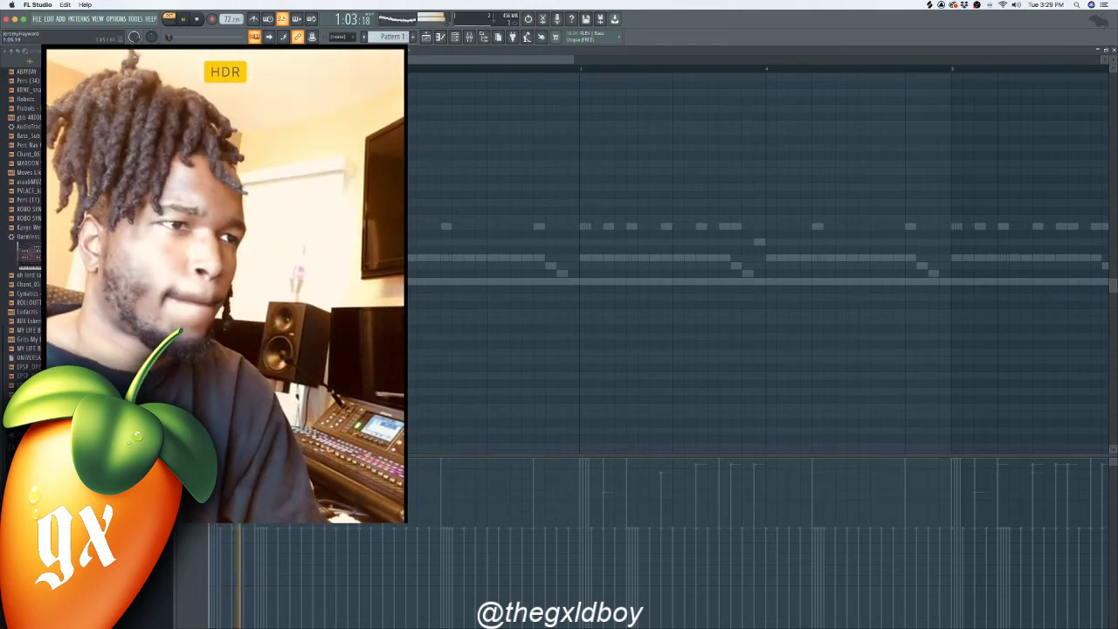
pyautogui.press('space')
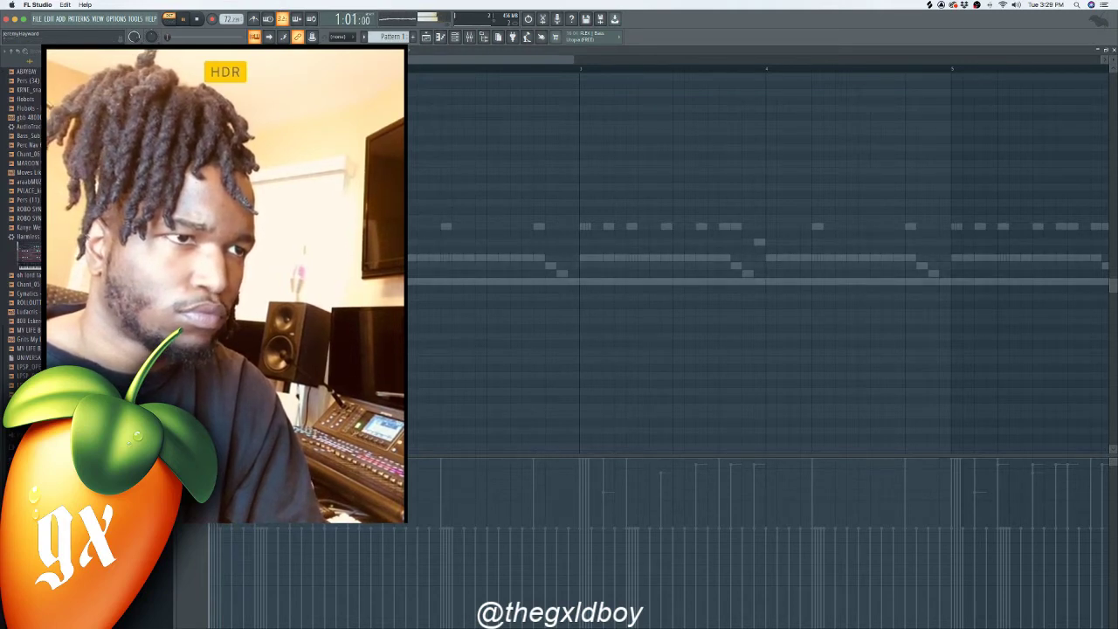
pyautogui.press('space')
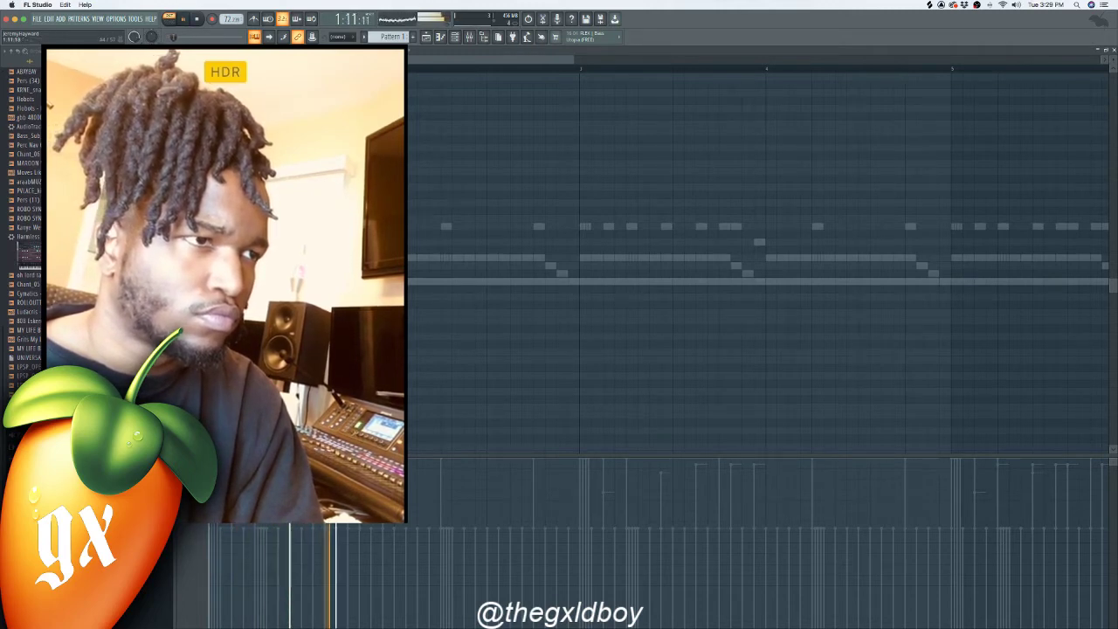
pyautogui.press('space')
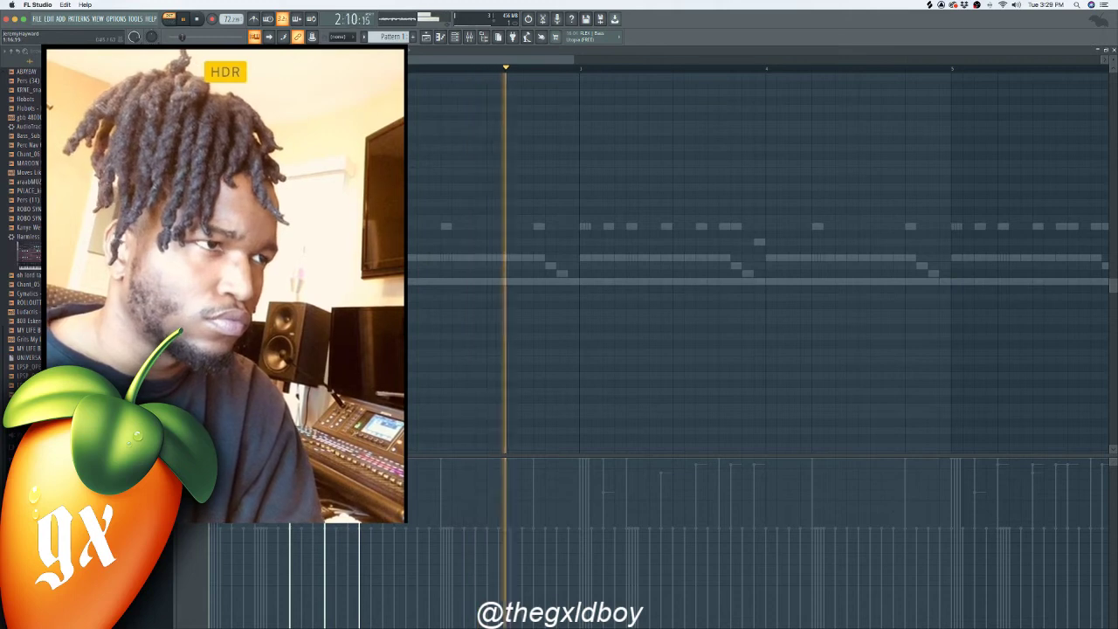
pyautogui.press('space')
pyautogui.press('space')
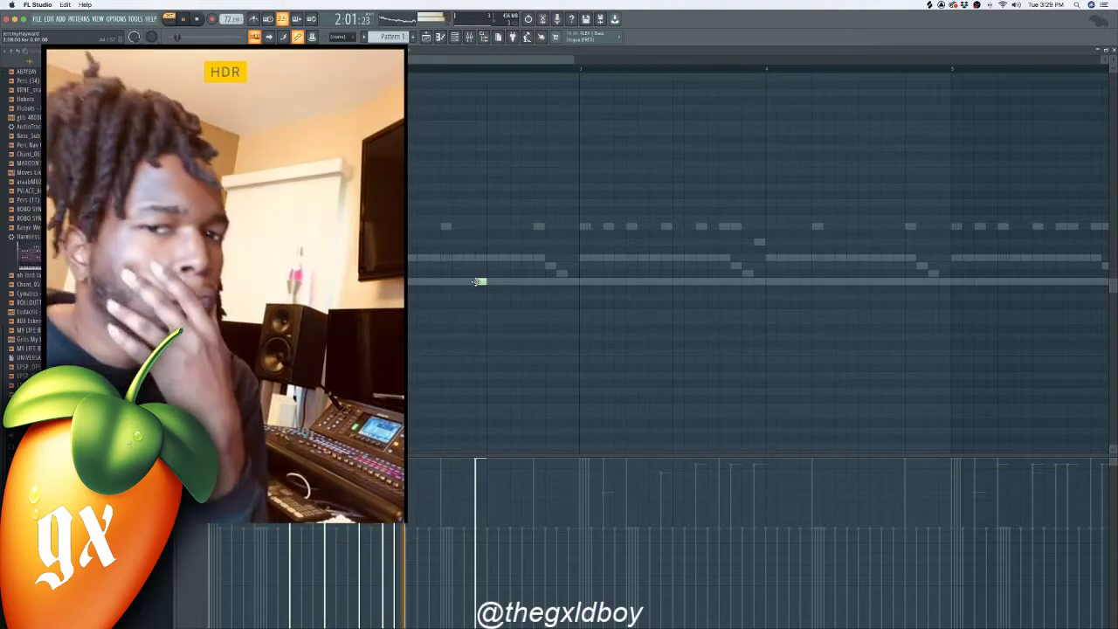
pyautogui.click(476, 281)
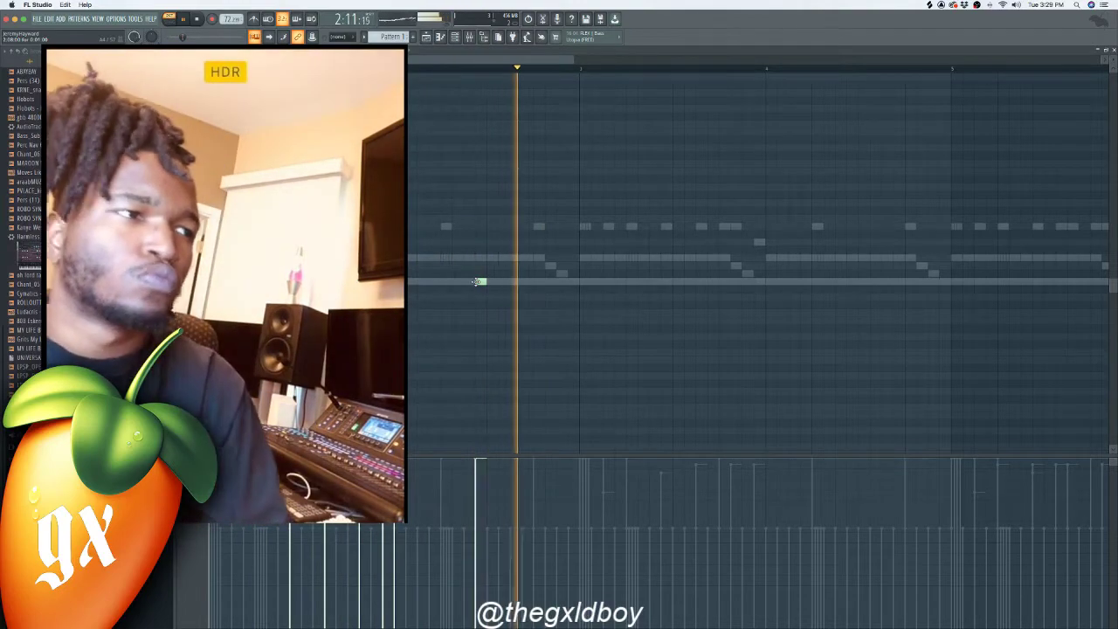
pyautogui.click(513, 282)
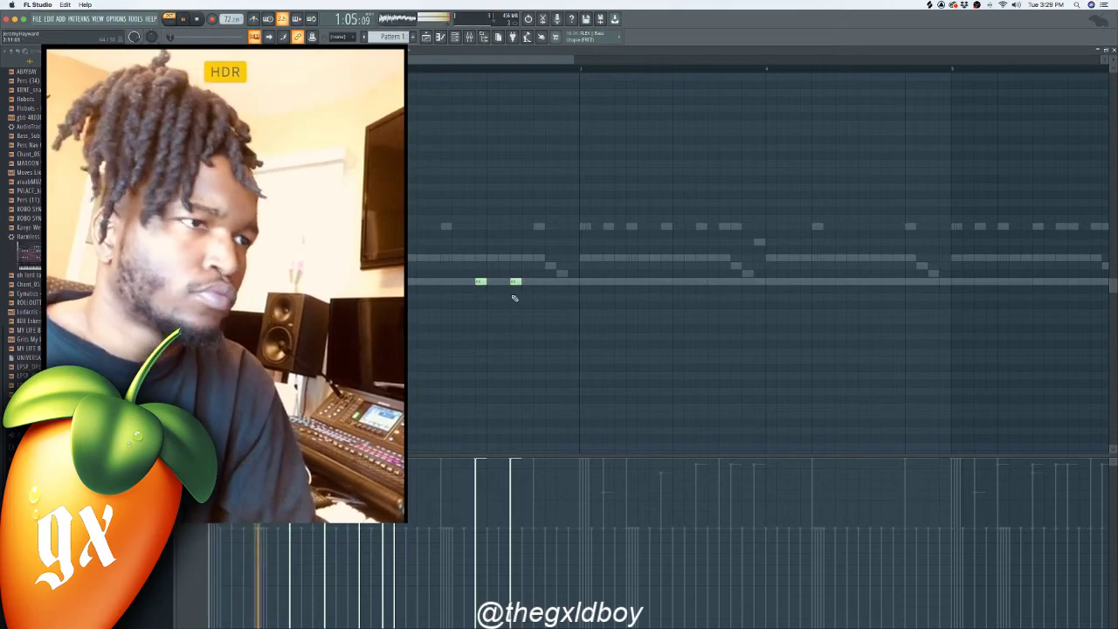
# - Select the two-bar bass pattern and duplicate it in the piano roll through bar 8
pyautogui.moveTo(565, 206); pyautogui.dragTo(411, 363)
pyautogui.press('space')
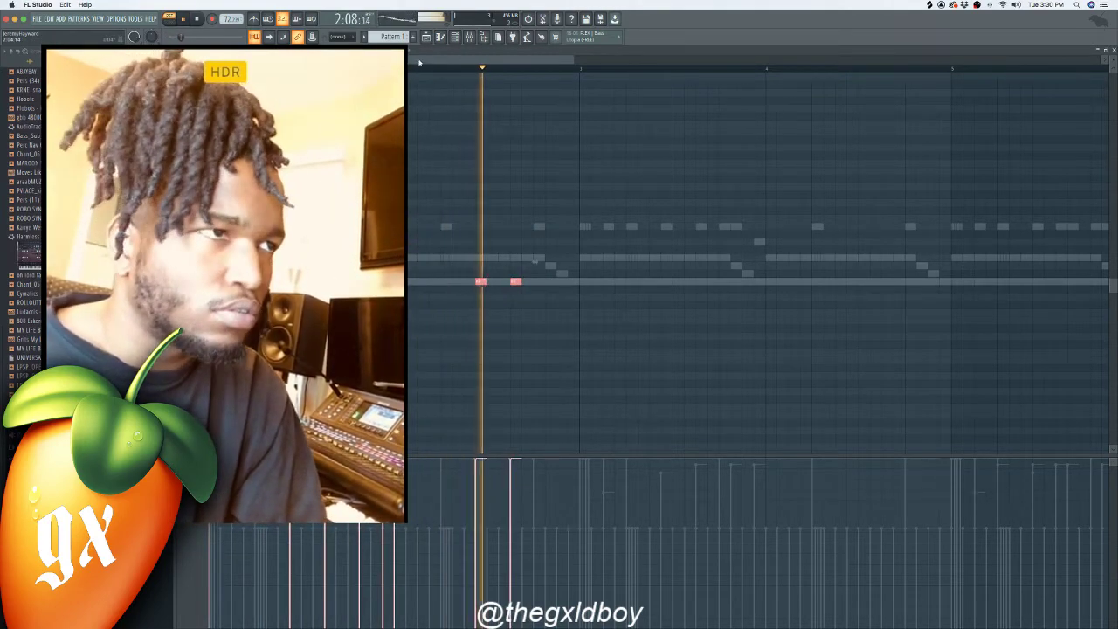
pyautogui.moveTo(417, 61); pyautogui.dragTo(513, 70)
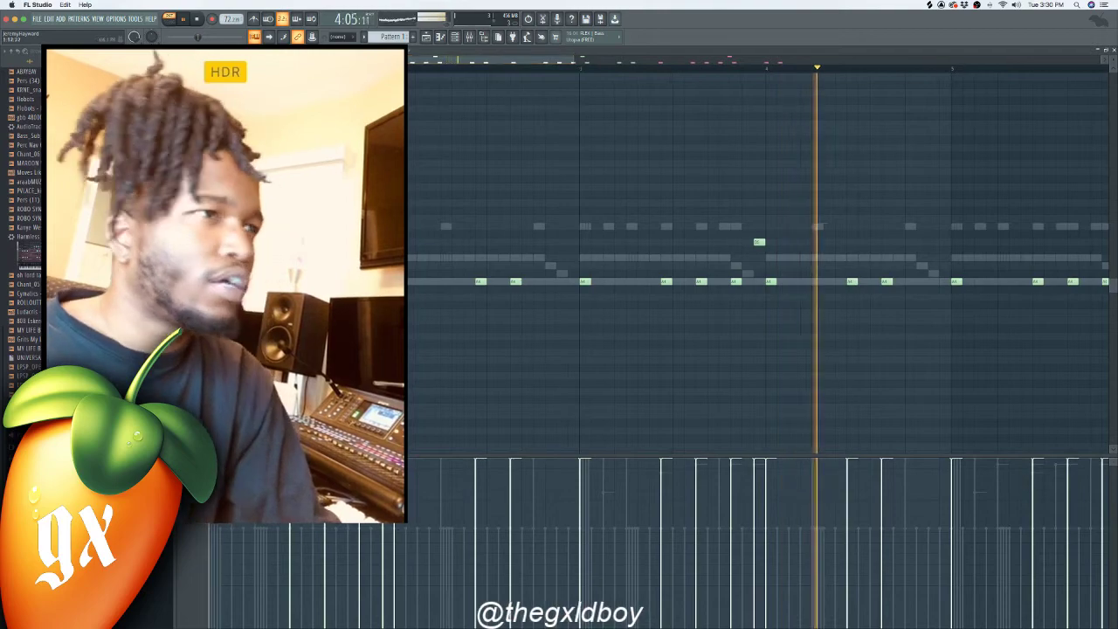
pyautogui.scroll(4, 434, 77)
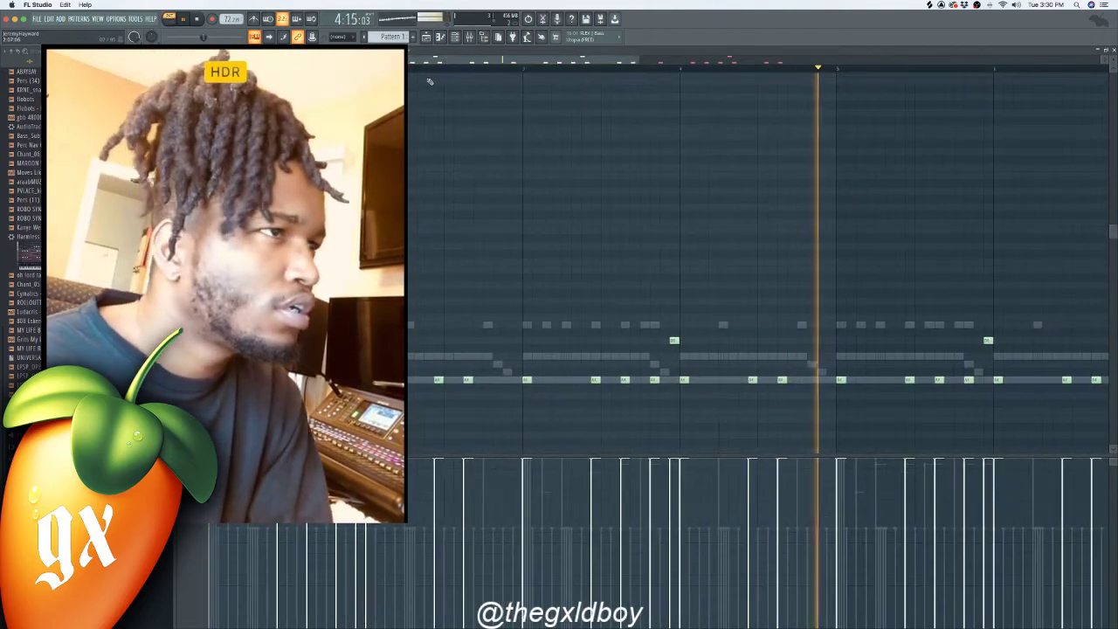
pyautogui.scroll(-8, 431, 79)
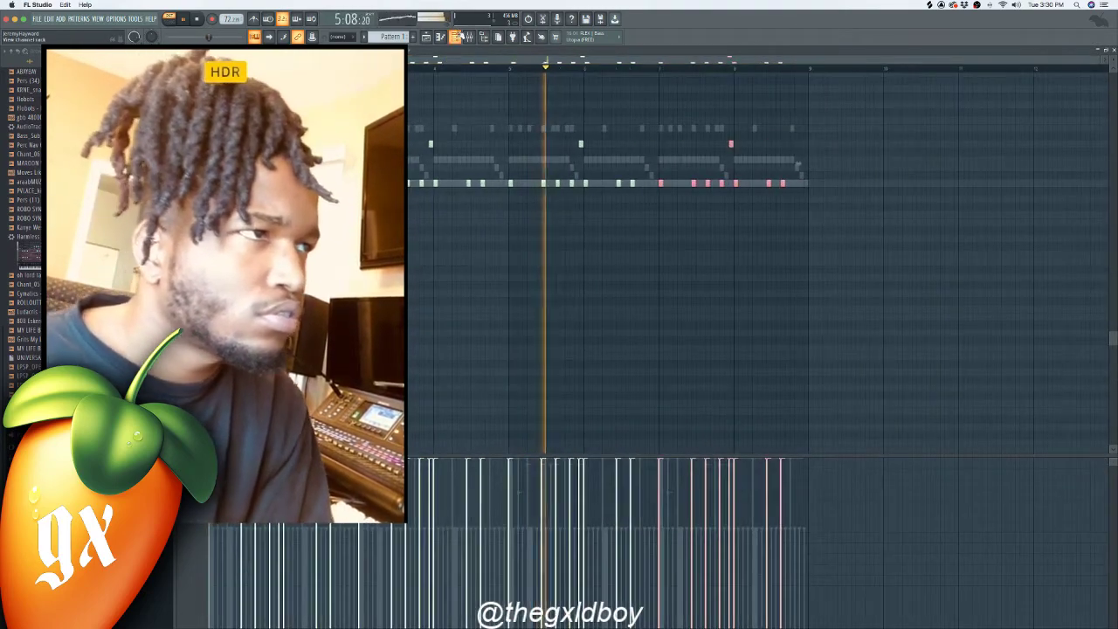
# - Show the channel rack and route its channels to their own mixer tracks
pyautogui.press('F6')
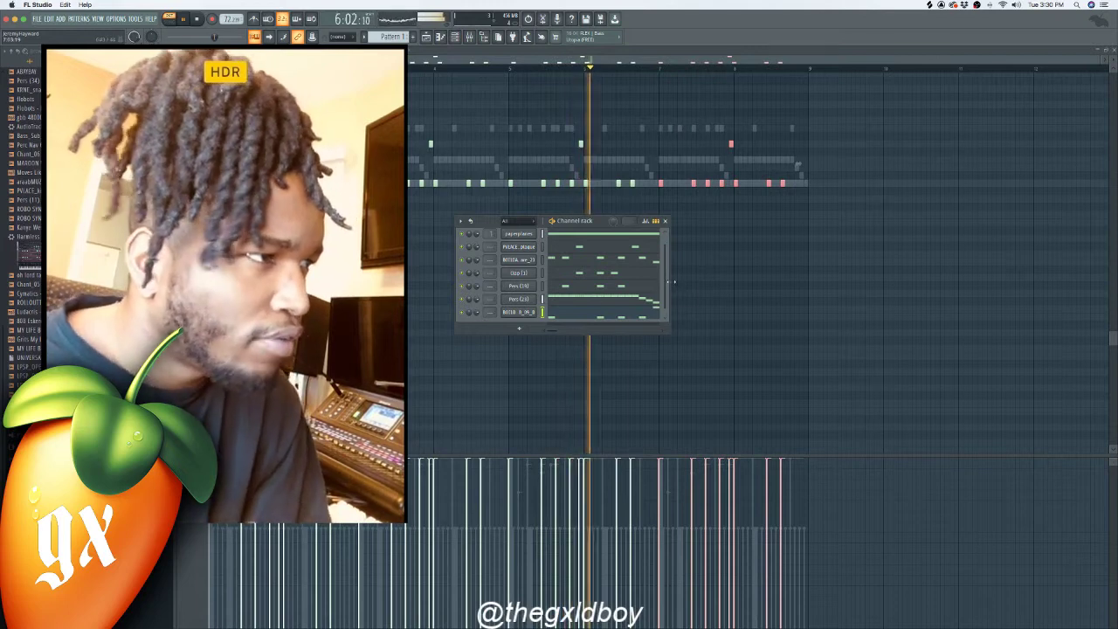
pyautogui.moveTo(669, 278); pyautogui.dragTo(670, 282)
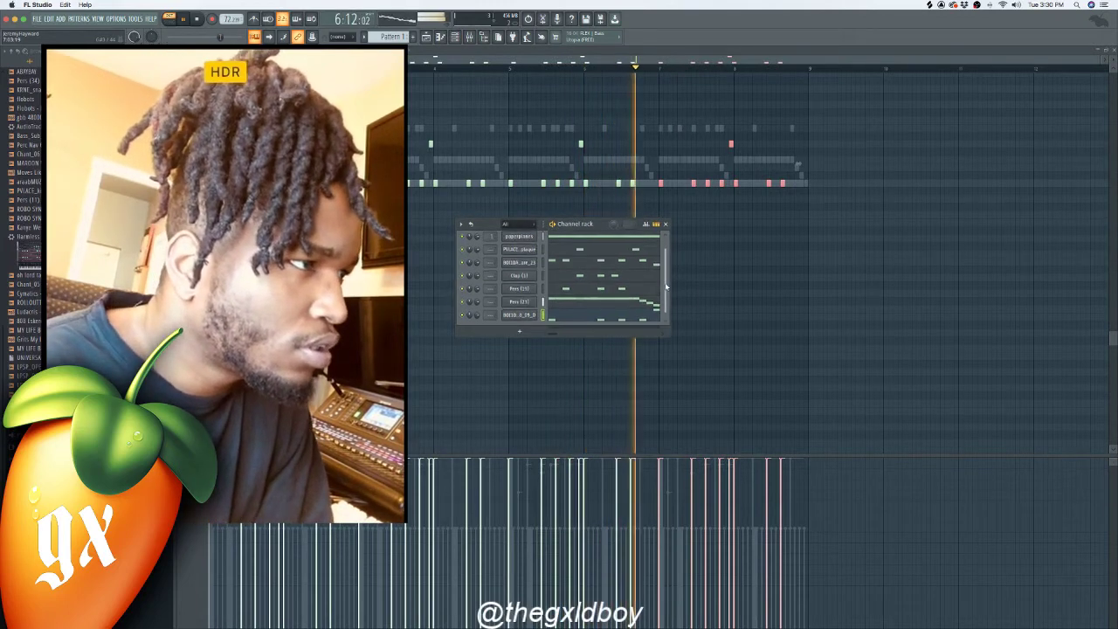
pyautogui.scroll(-1, 665, 287)
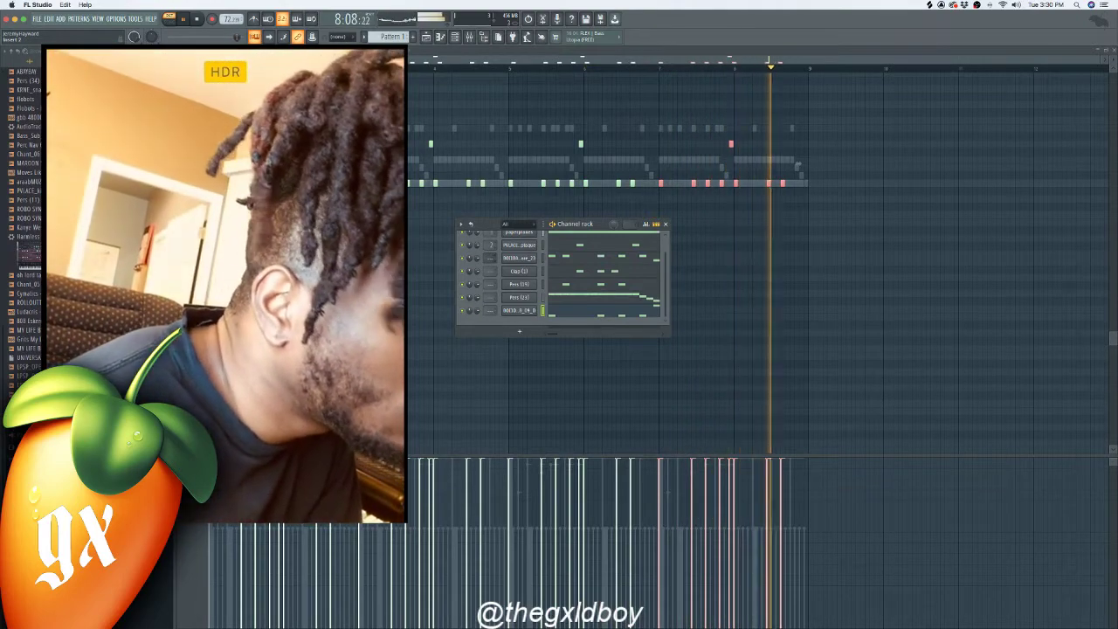
pyautogui.press('l')
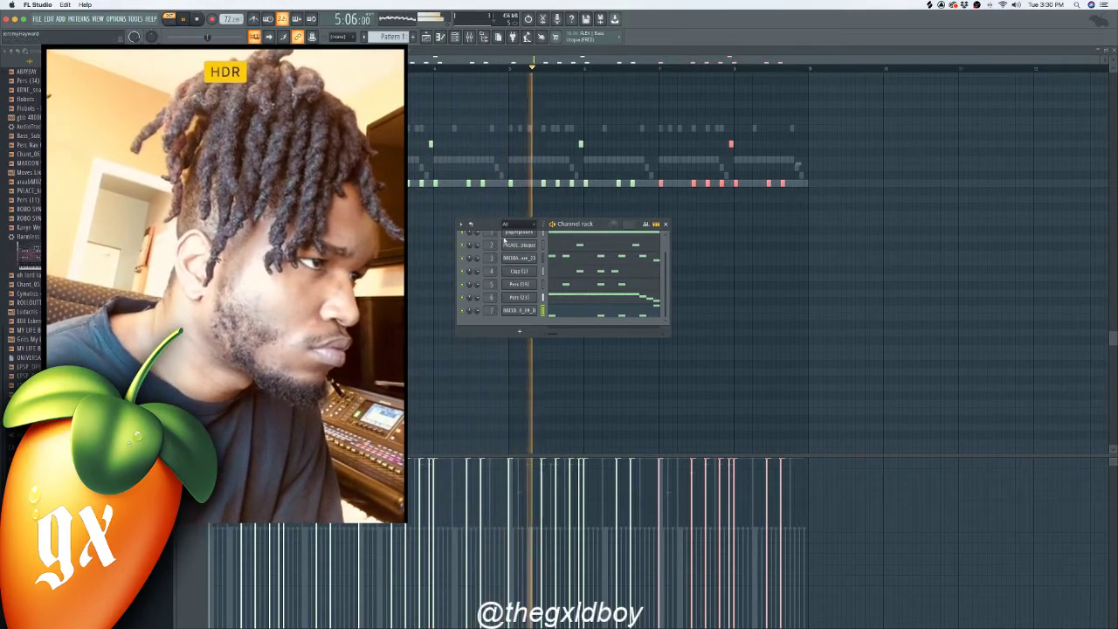
# - Open the mixer, add Fruity Convolver to slot 3 of Insert 1, listen to the beat with it and close its window
pyautogui.press('F9')
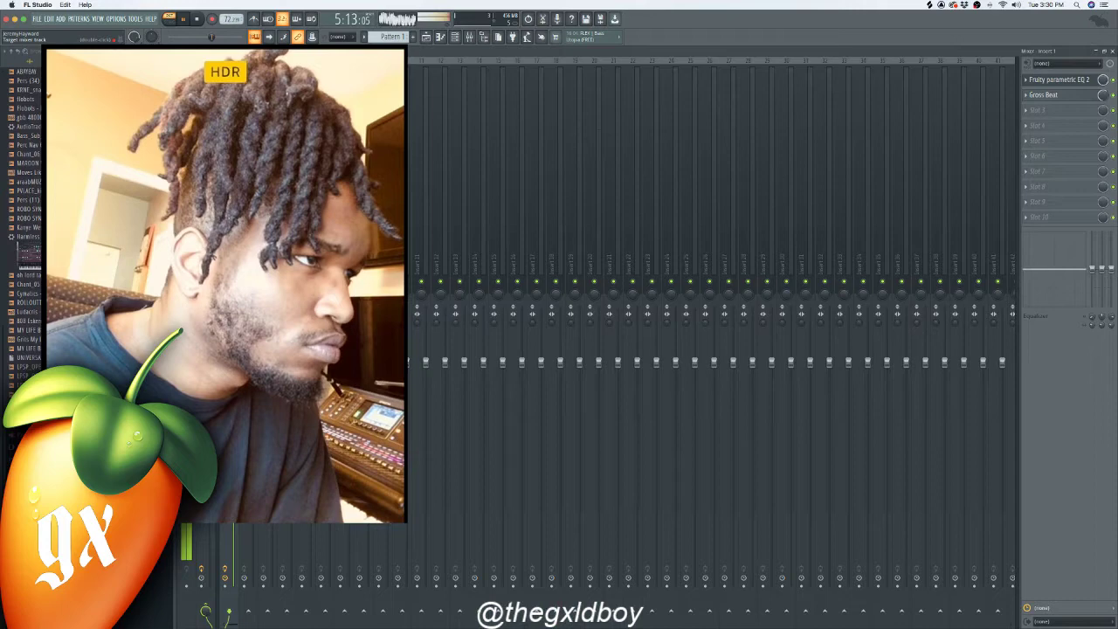
pyautogui.click(1043, 111)
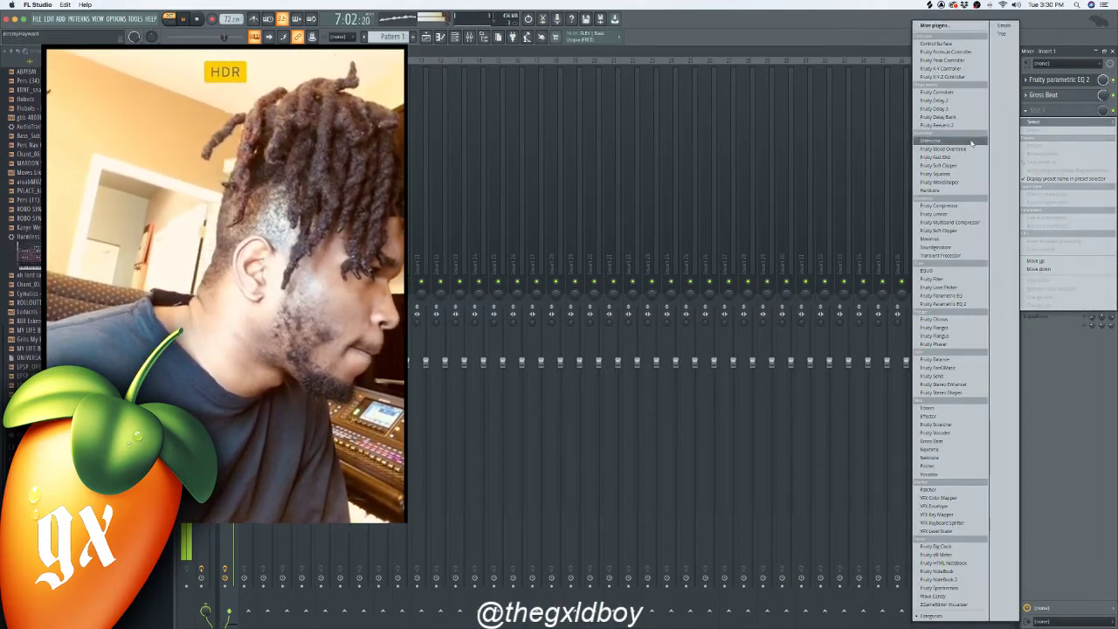
pyautogui.click(938, 91)
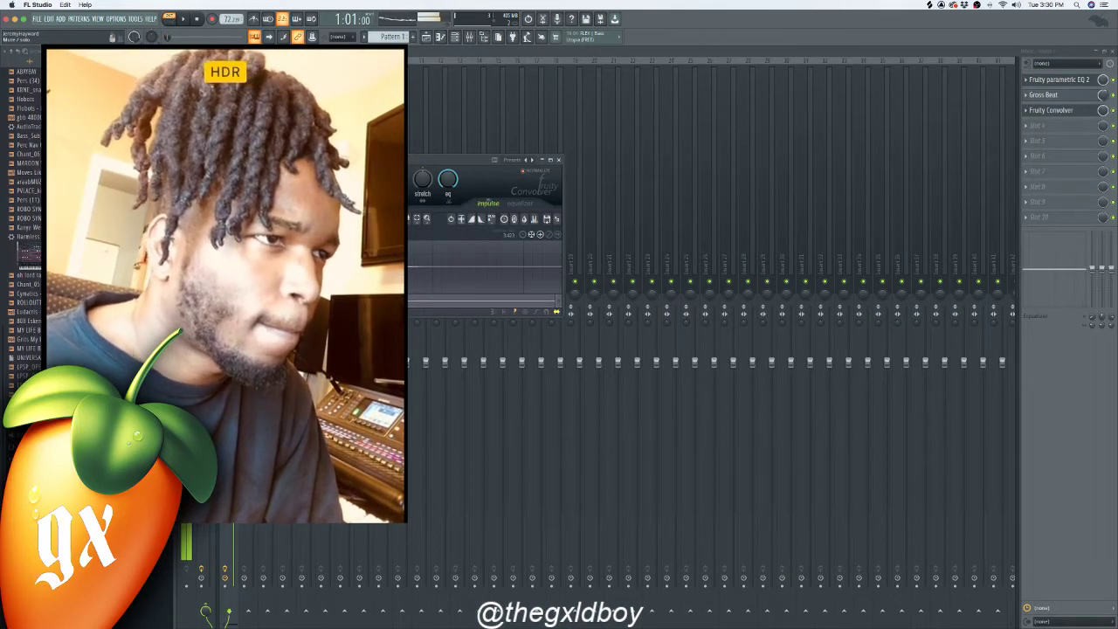
pyautogui.press('s')
pyautogui.press('space')
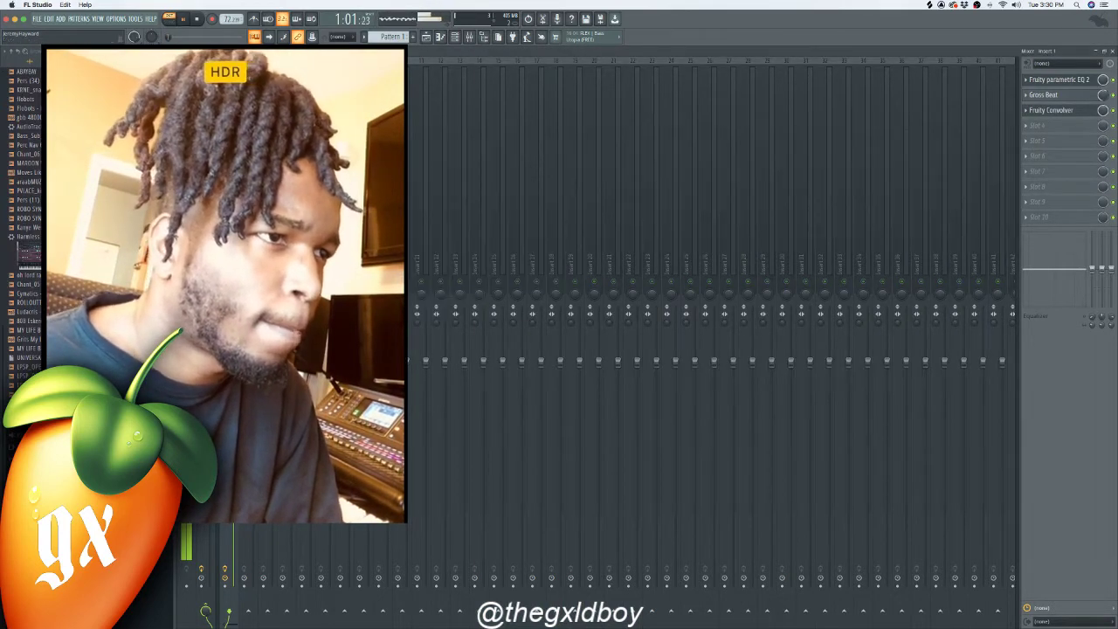
pyautogui.click(1050, 114)
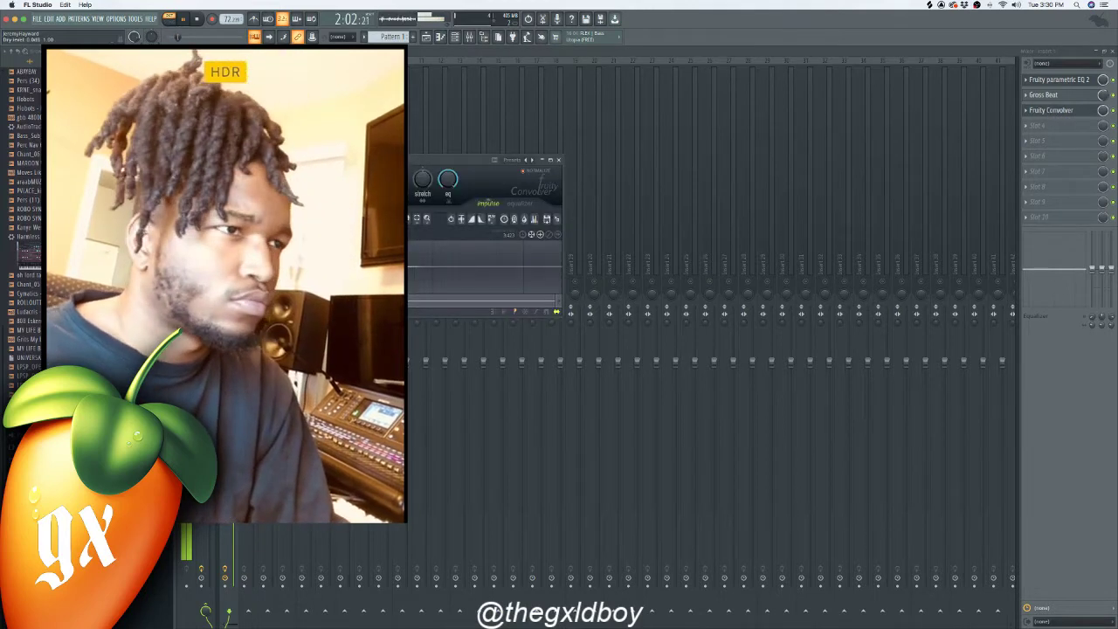
pyautogui.press('Escape')
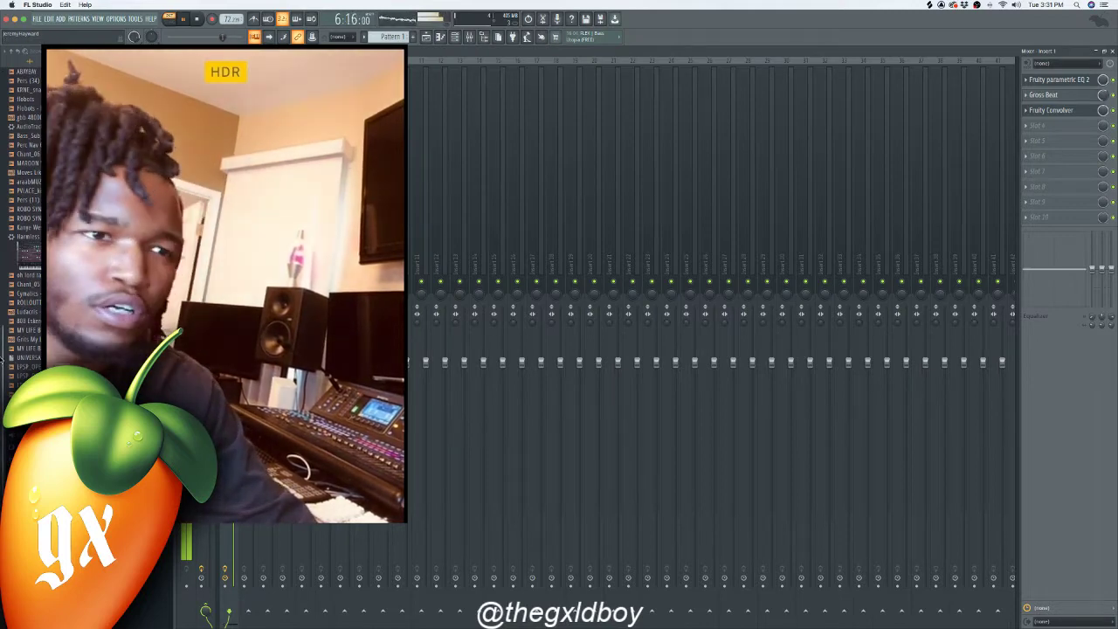
# - Show the channel rack and add a kick sample to it as a new eighth channel
pyautogui.moveTo(2, 295)
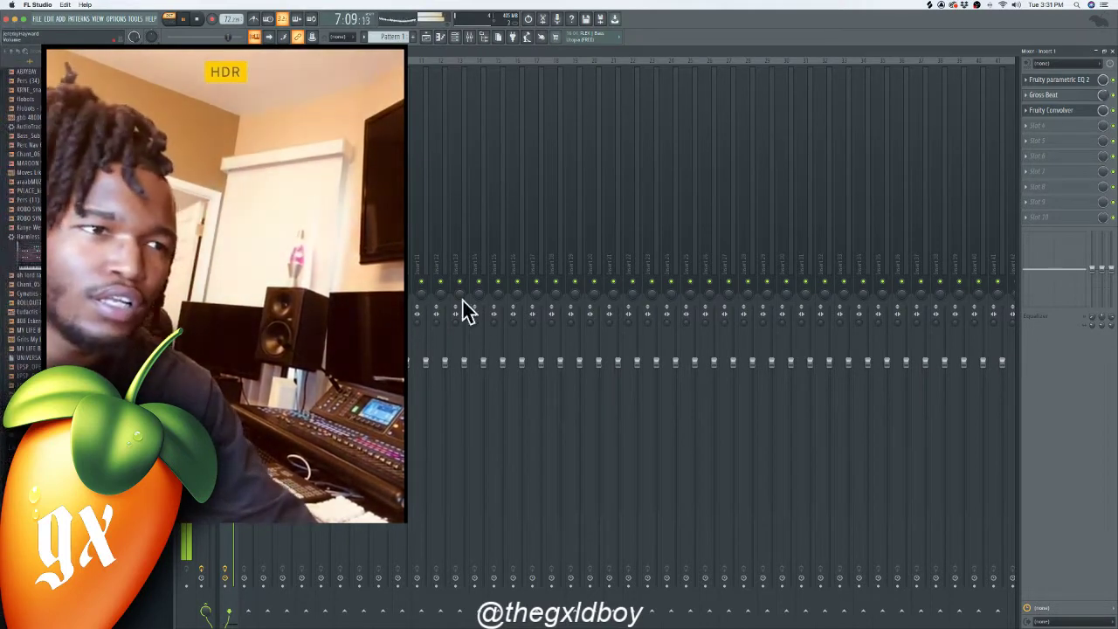
pyautogui.click(456, 39)
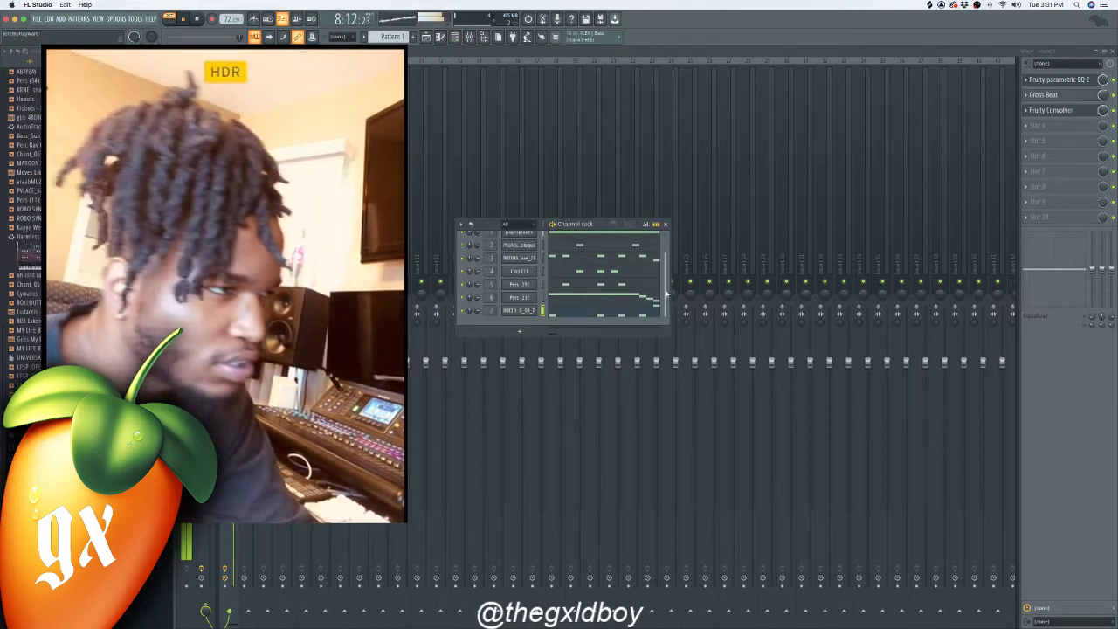
pyautogui.moveTo(666, 293)
pyautogui.mouseDown()
pyautogui.moveTo(665, 260)
pyautogui.moveTo(665, 292)
pyautogui.mouseUp()
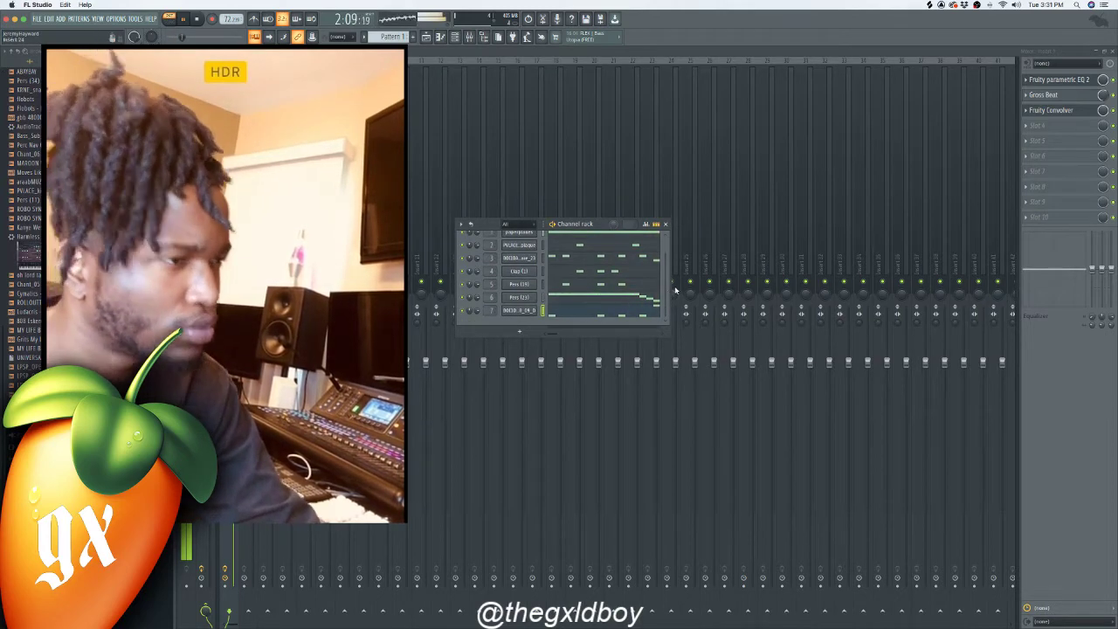
pyautogui.moveTo(667, 284); pyautogui.dragTo(667, 279)
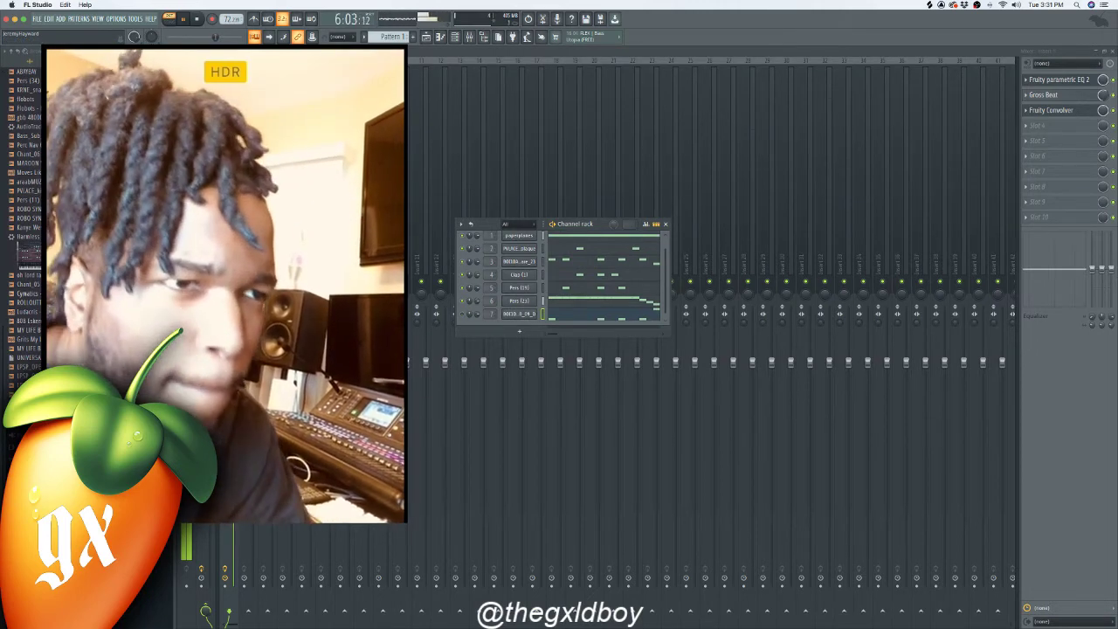
pyautogui.scroll(8, 22, 236)
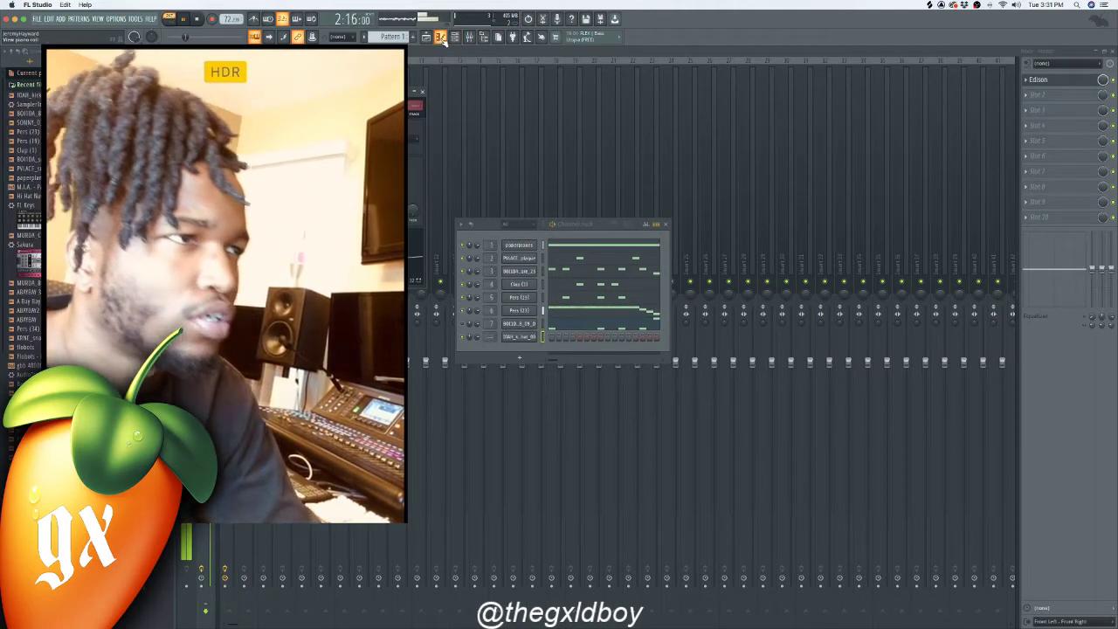
# - Sequence a kick pattern over the first two bars for the new channel in the piano roll and duplicate it through the following bars
pyautogui.click(441, 37)
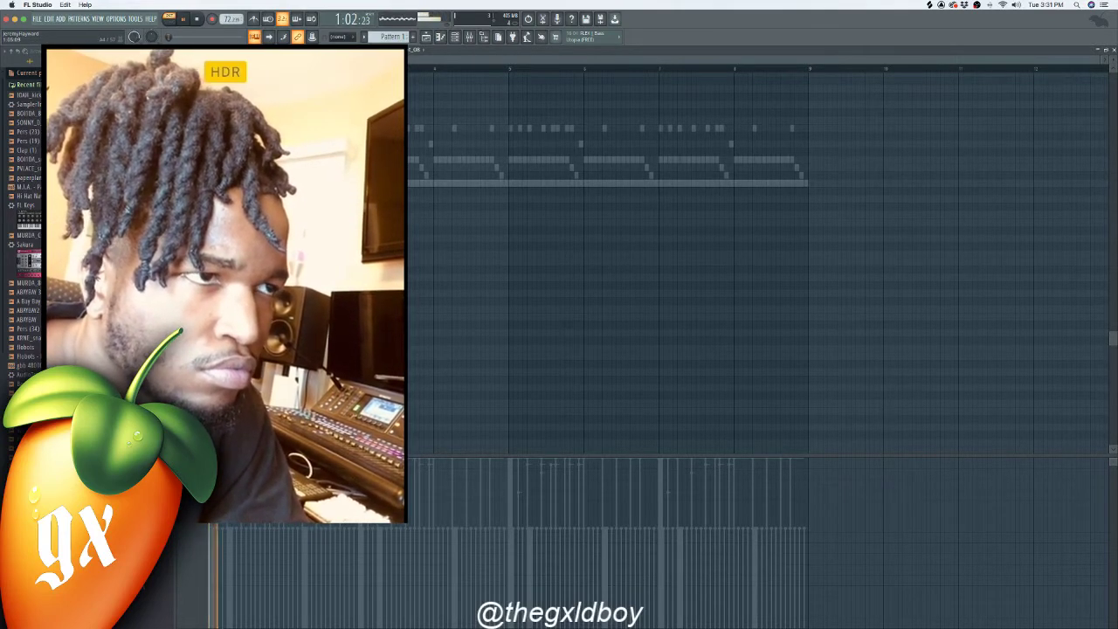
pyautogui.press('space')
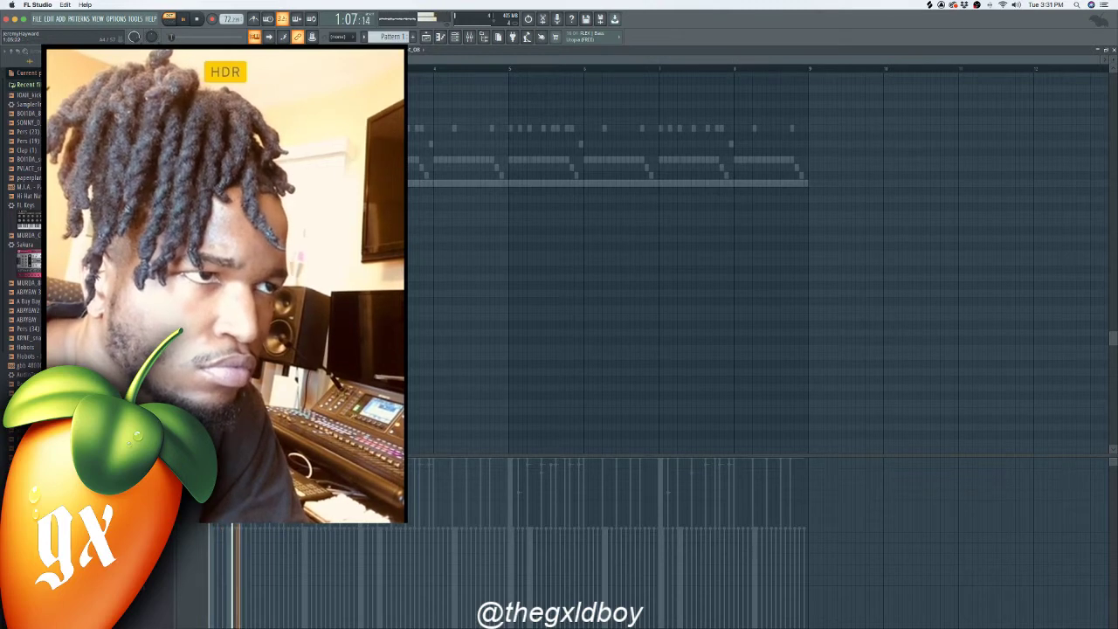
pyautogui.scroll(5, 756, 262)
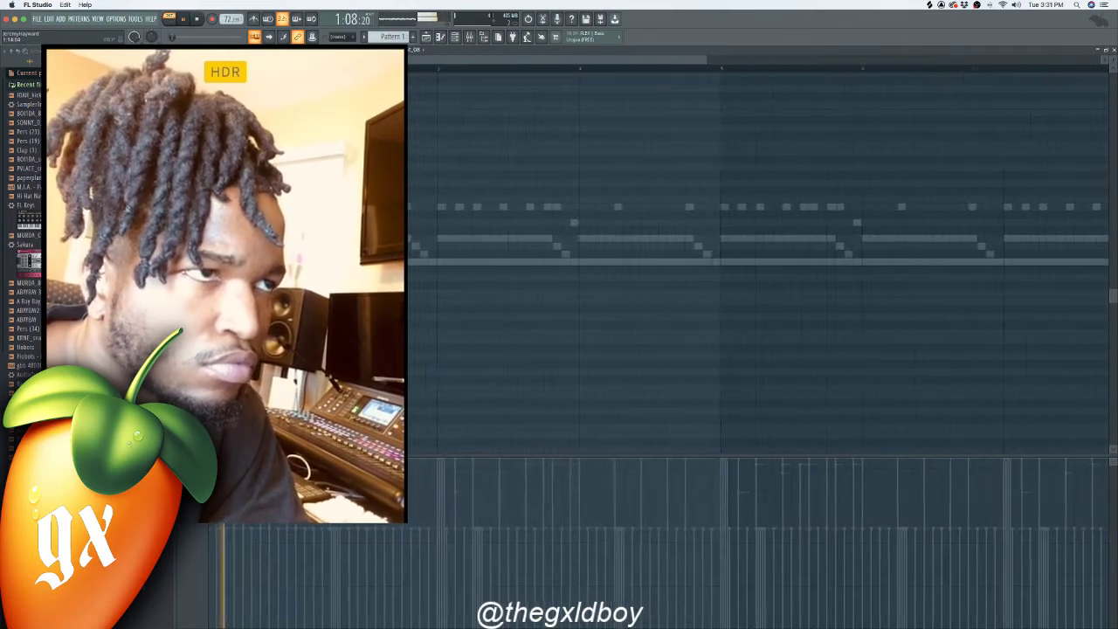
pyautogui.press('space')
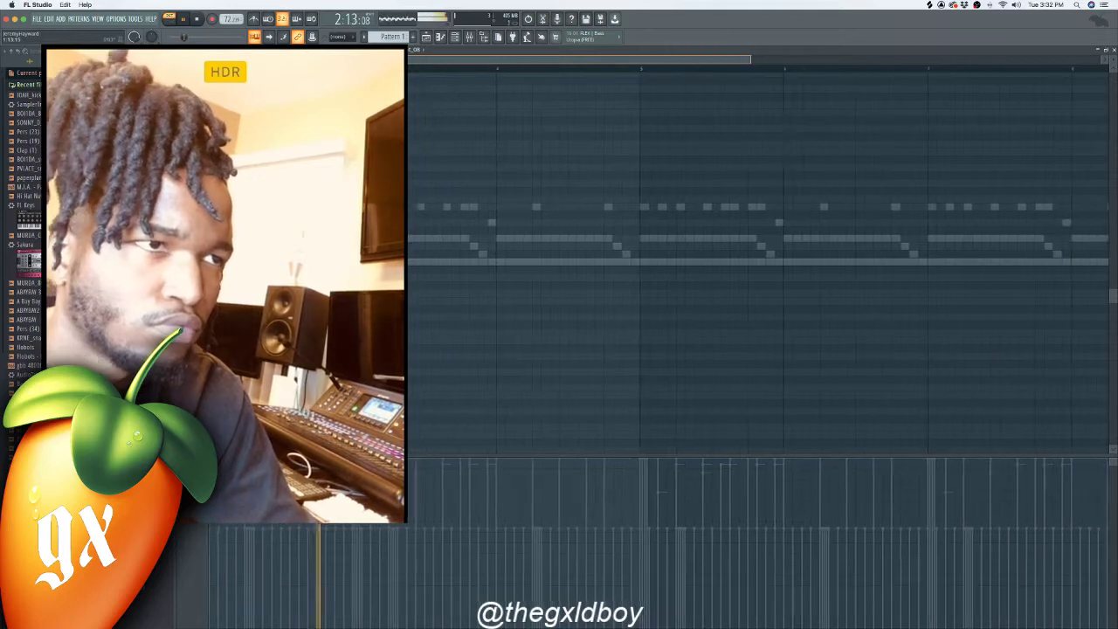
pyautogui.press('space')
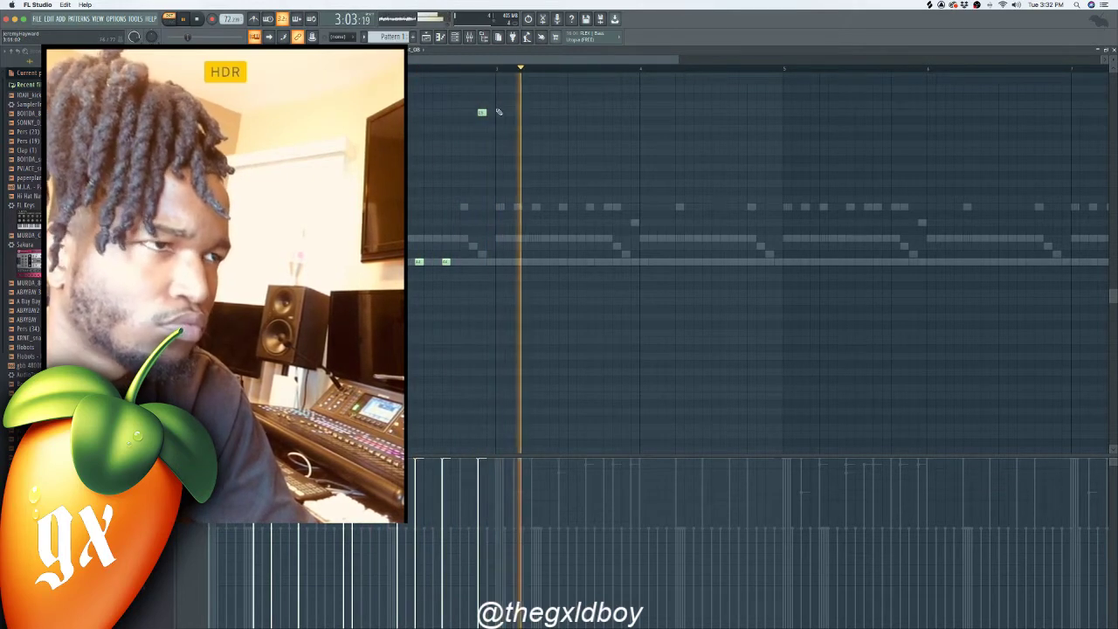
pyautogui.moveTo(484, 112); pyautogui.dragTo(410, 375)
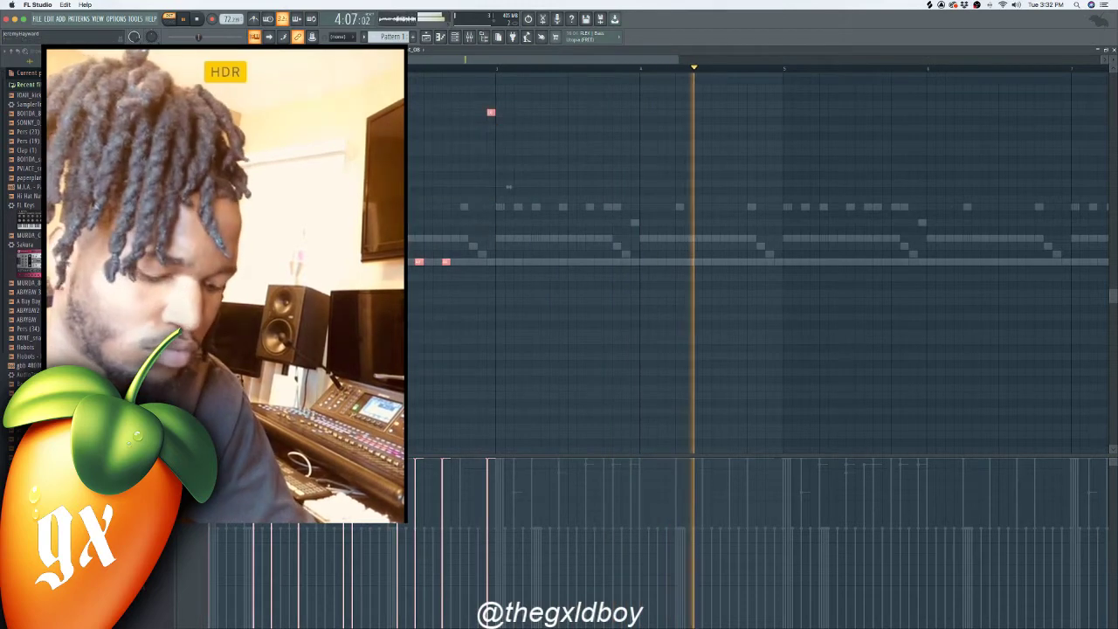
pyautogui.press('space')
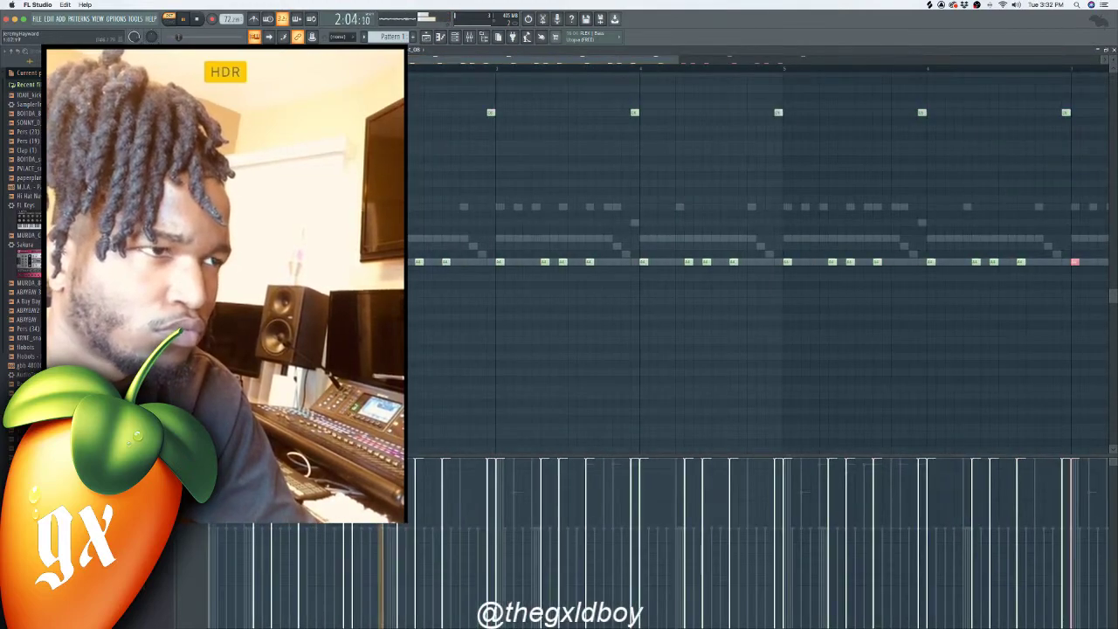
# - Mute the BOI1DA 808 channel and the new kick channel in the channel rack
pyautogui.click(455, 37)
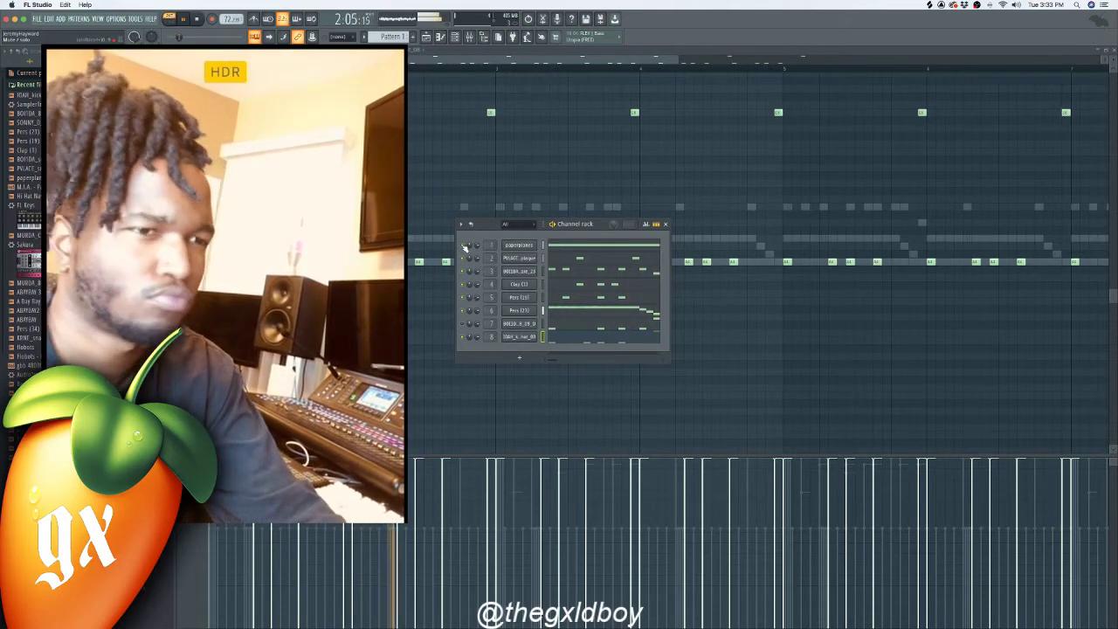
pyautogui.rightClick(464, 247)
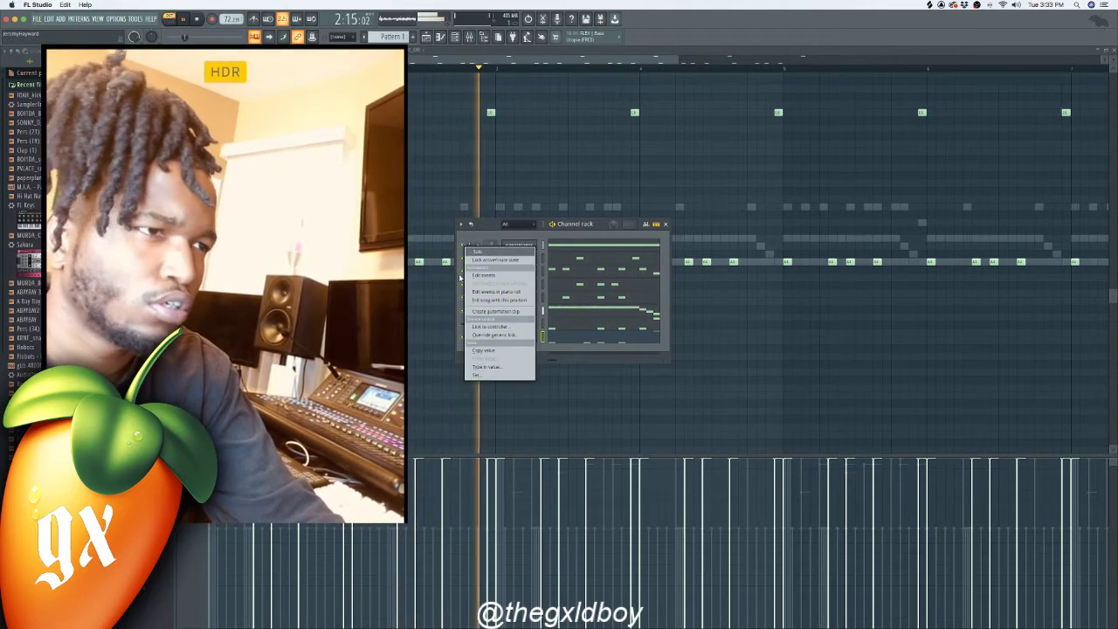
pyautogui.click(459, 279)
pyautogui.click(462, 323)
pyautogui.click(463, 336)
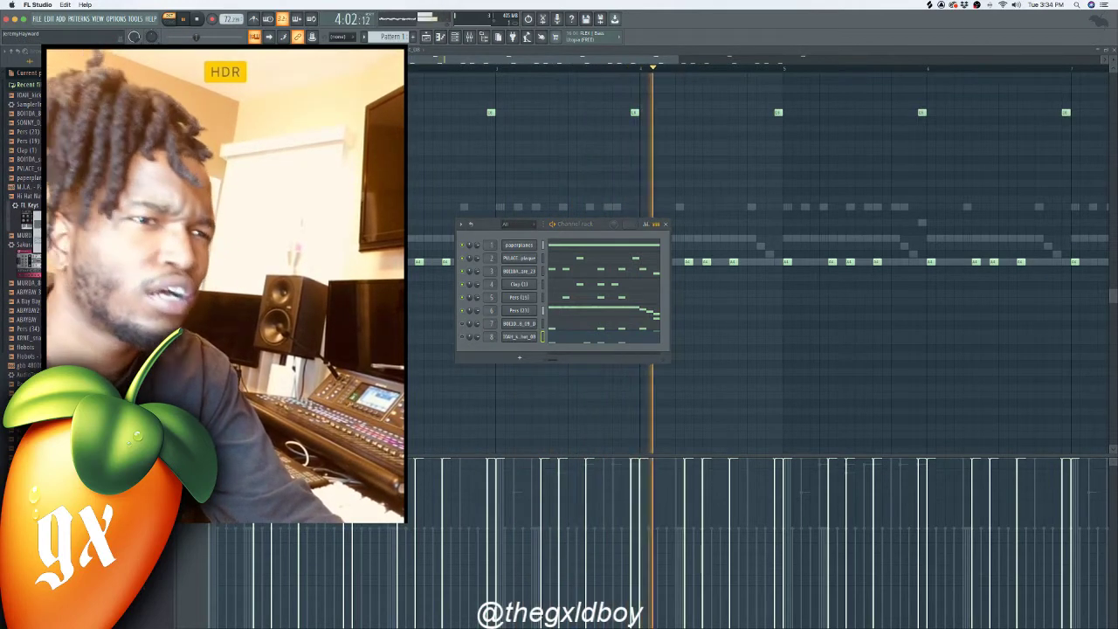
# - Add FL Keys from the browser as a new channel and start its part in the piano roll
pyautogui.click(38, 218)
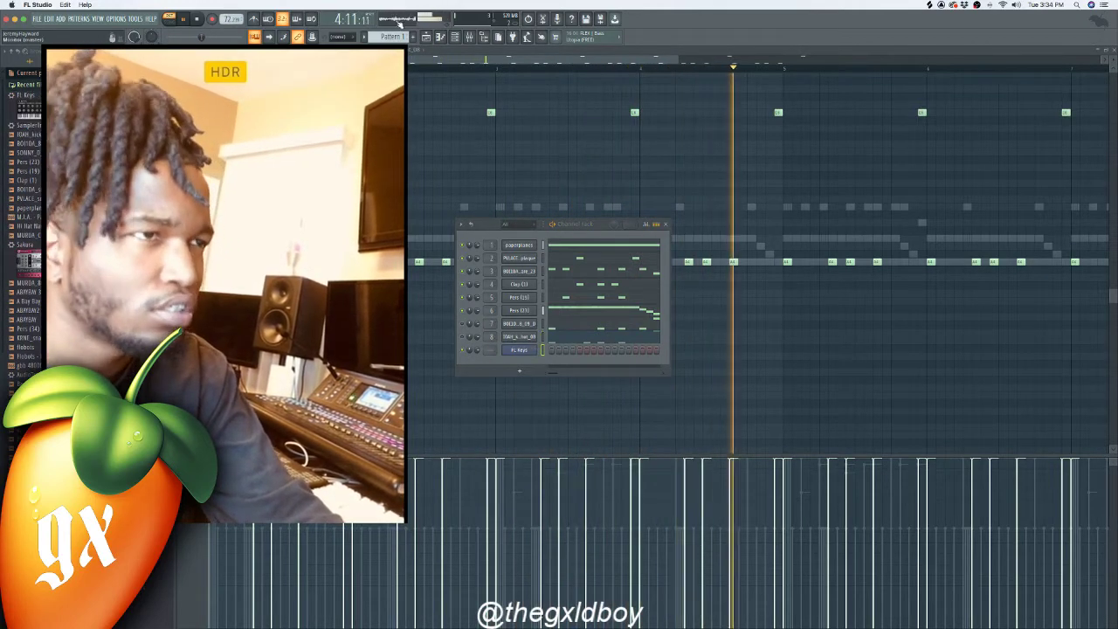
pyautogui.click(410, 49)
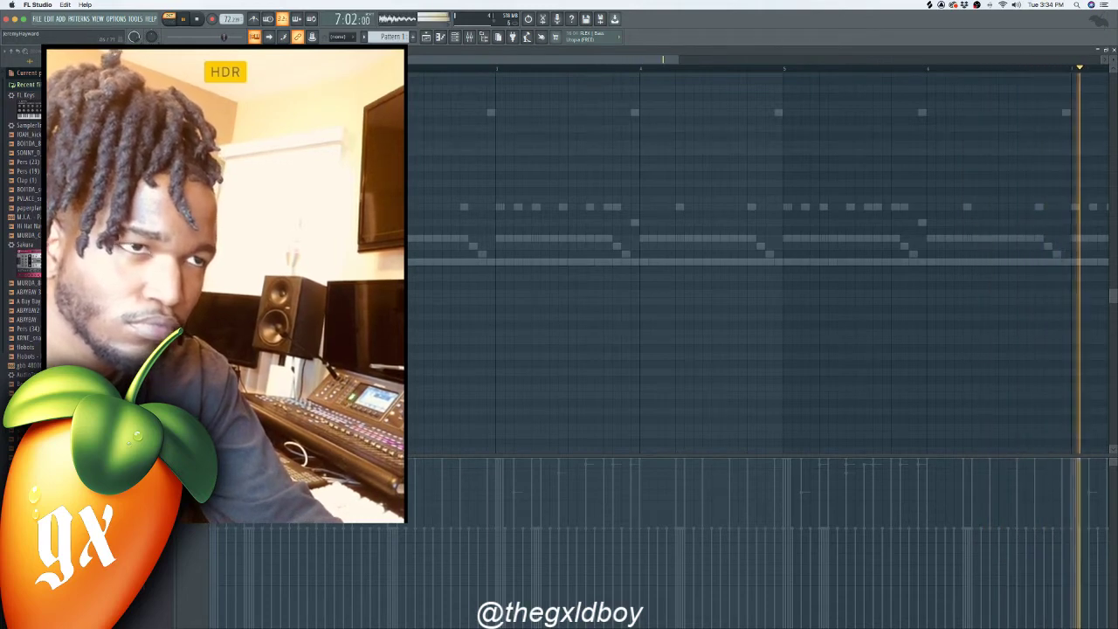
pyautogui.scroll(3, 758, 262)
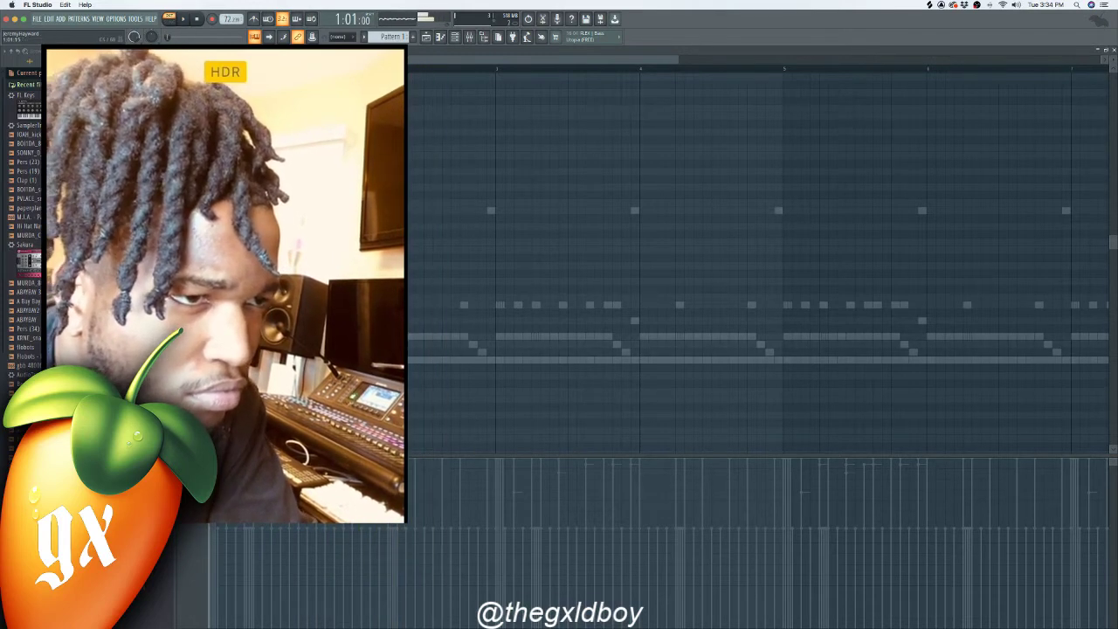
# - Solo the paperplanes channel and play it back, returning to the FL Keys piano roll
pyautogui.click(455, 37)
pyautogui.rightClick(463, 245)
pyautogui.click(474, 251)
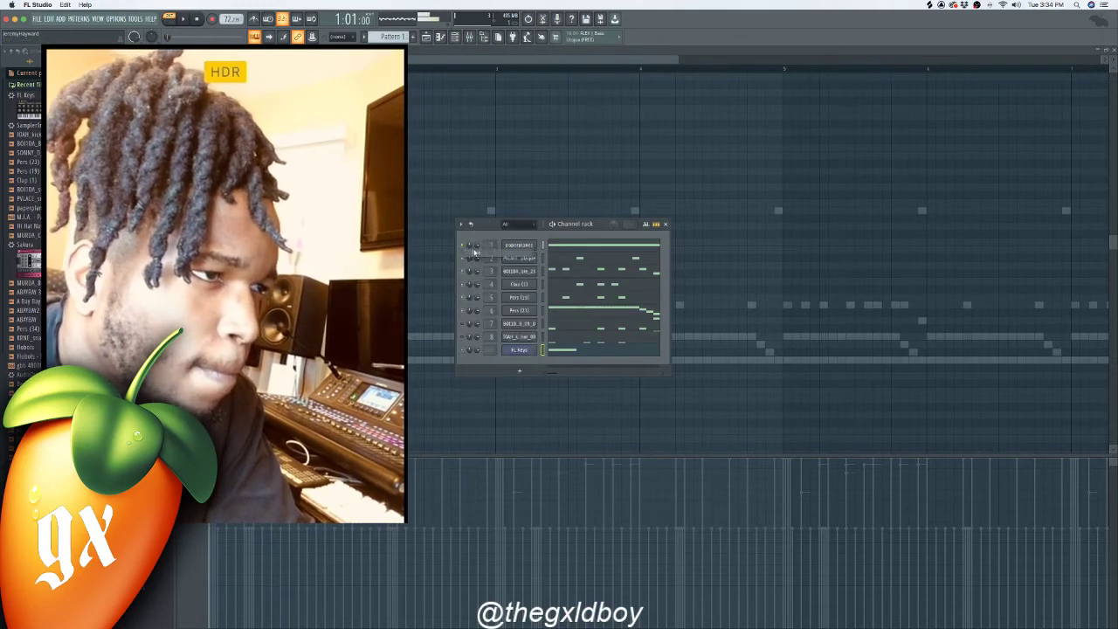
pyautogui.press('space')
pyautogui.press('F6')
pyautogui.press('space')
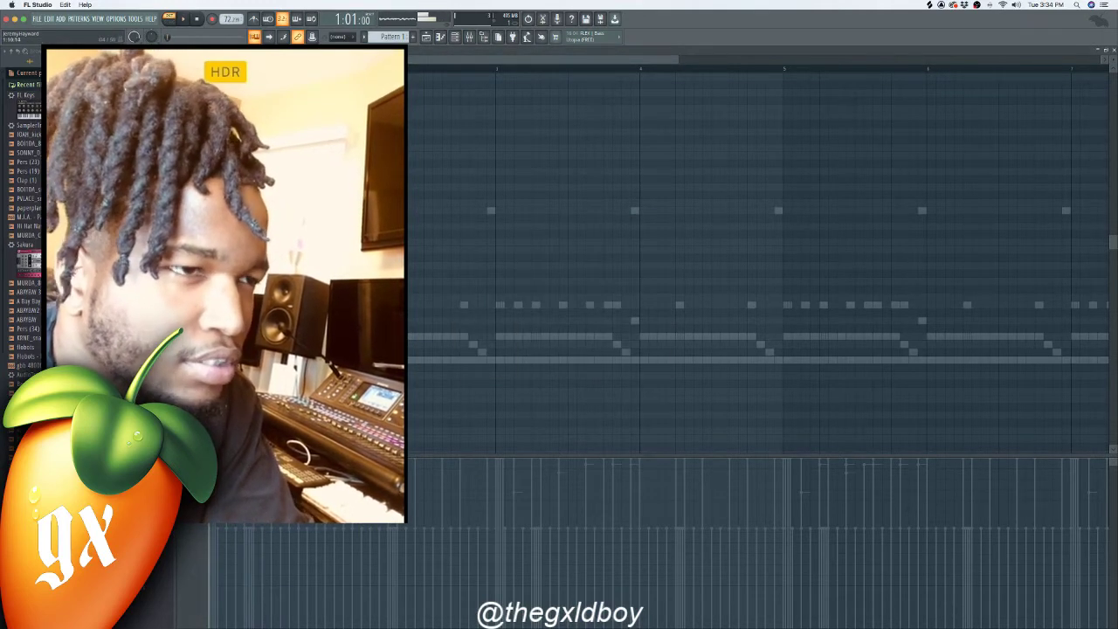
pyautogui.press('space')
pyautogui.click(455, 38)
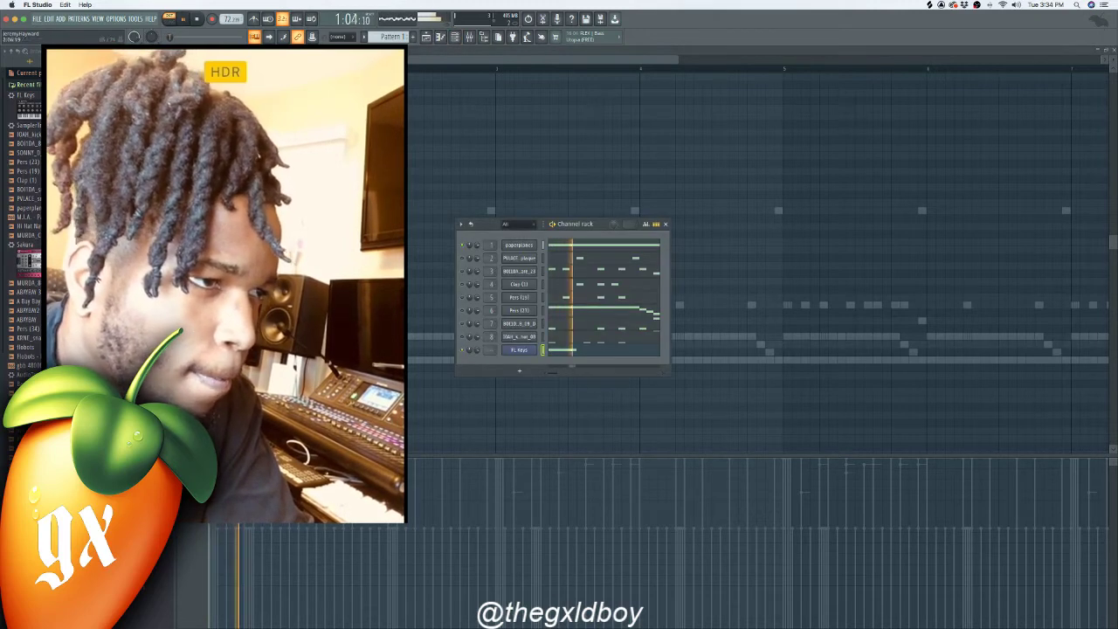
pyautogui.press('F6')
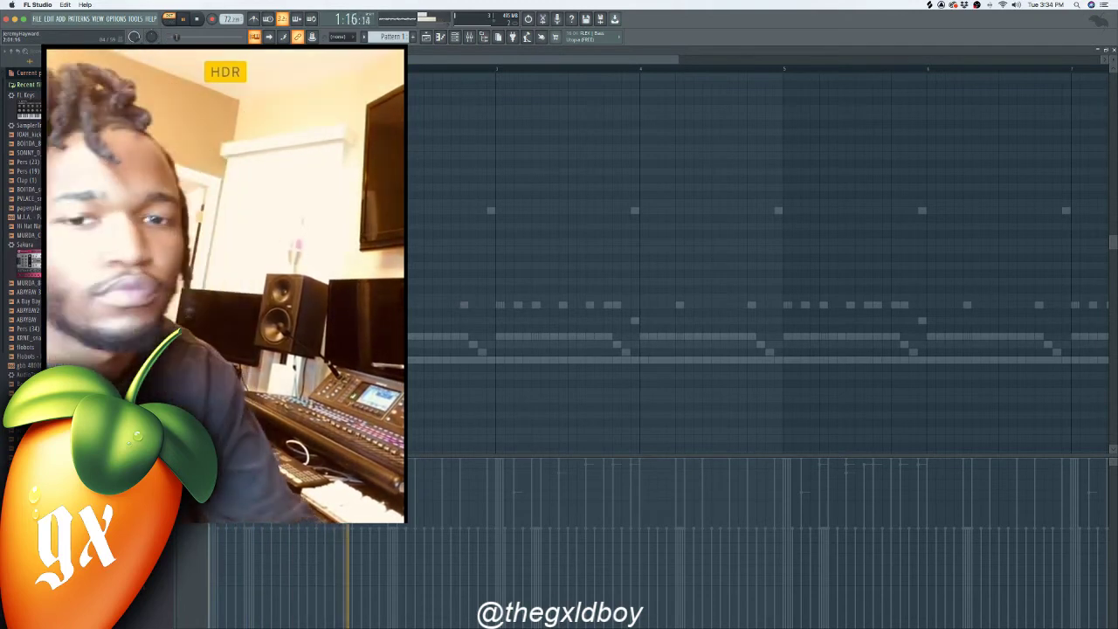
pyautogui.press('space')
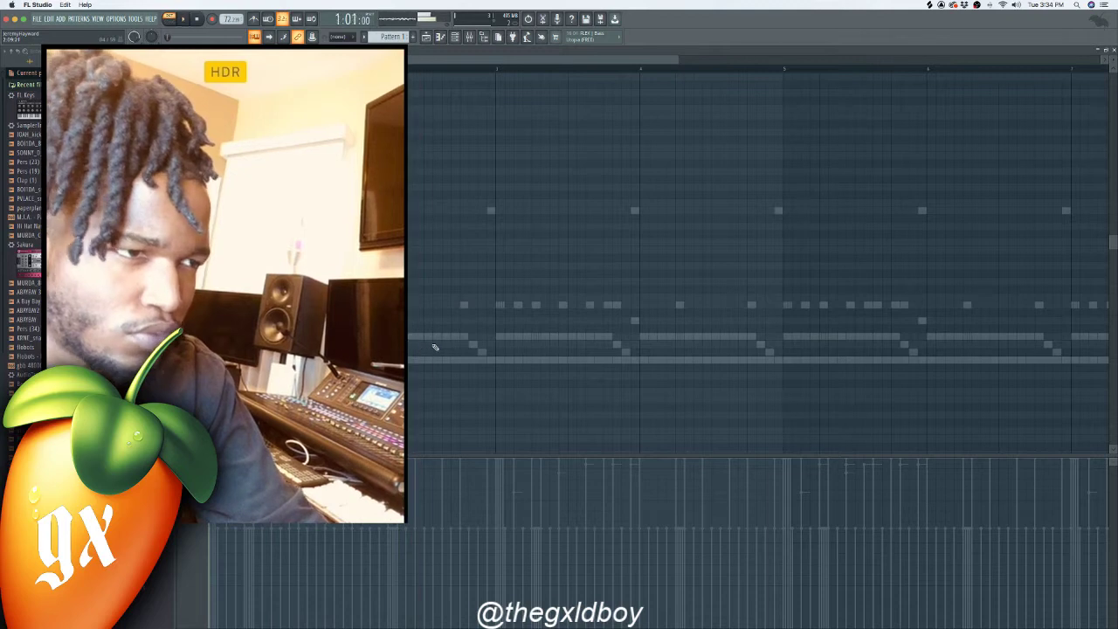
# - Add a one-beat FL Keys note at the end of bar 2 and a bar-long lower note in bar 3, trying pitches by ear
pyautogui.click(424, 344)
pyautogui.moveTo(424, 351); pyautogui.dragTo(422, 336)
pyautogui.click(431, 359)
pyautogui.rightClick(432, 359)
pyautogui.rightClick(437, 340)
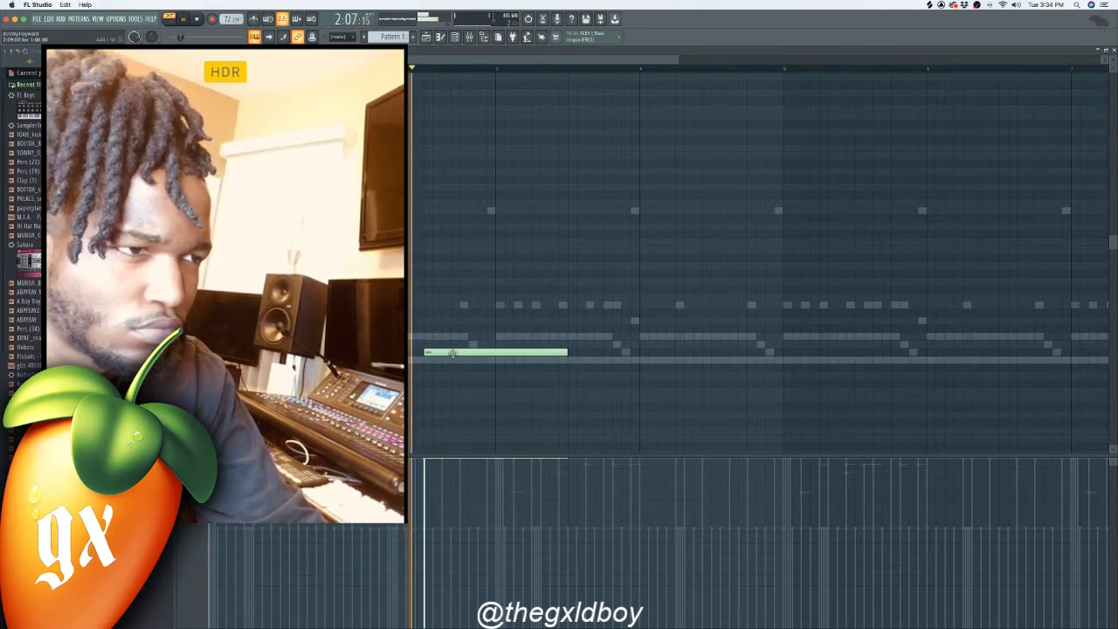
pyautogui.moveTo(454, 354); pyautogui.dragTo(496, 387)
pyautogui.press('space')
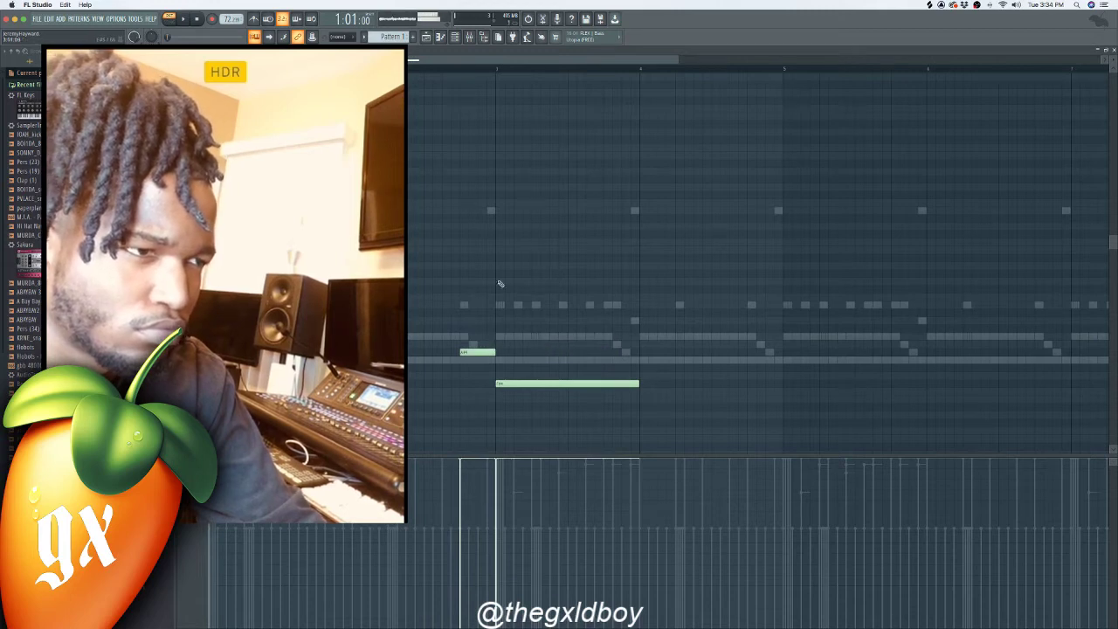
pyautogui.press('space')
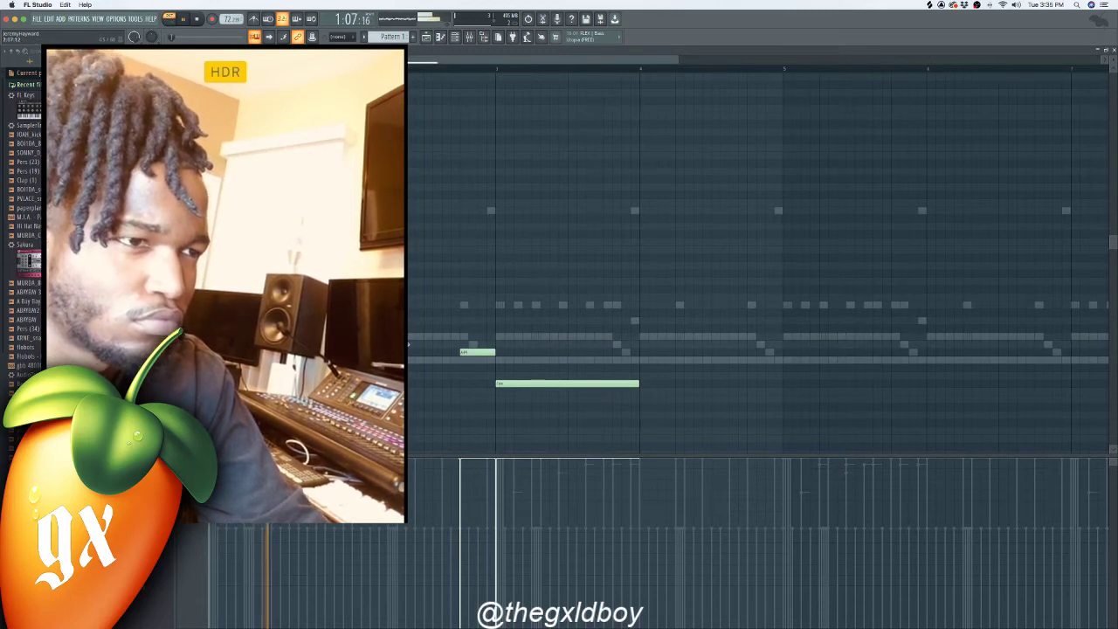
# - Add an FL Keys note over the first three beats of bar 2 and lower the pitch of the bar 3 note
pyautogui.moveTo(351, 344); pyautogui.dragTo(454, 357)
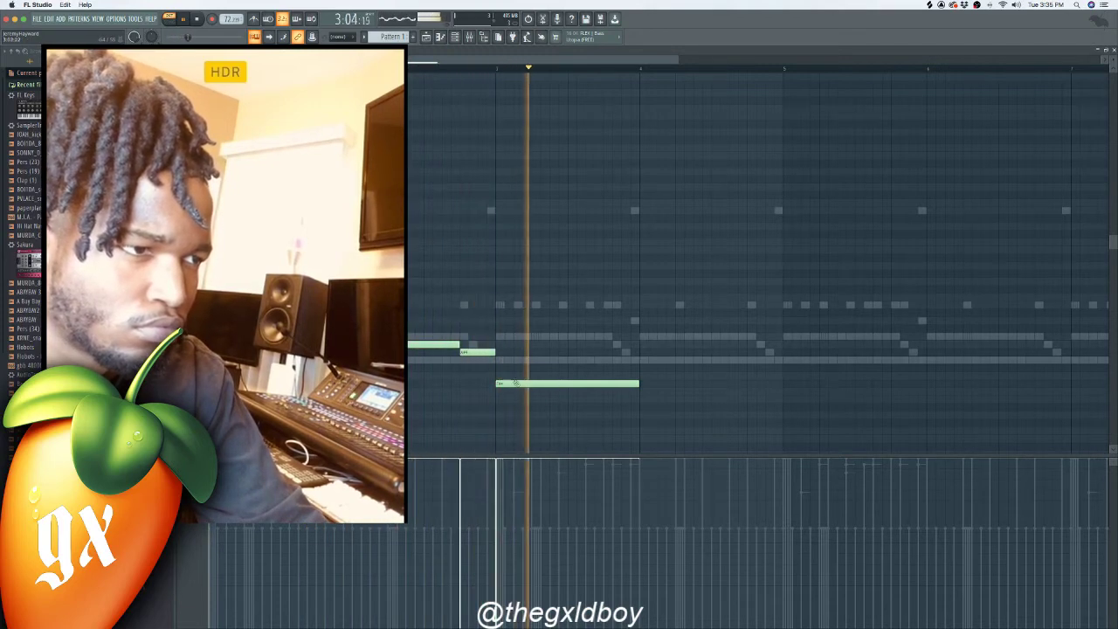
pyautogui.press('space')
pyautogui.moveTo(508, 391)
pyautogui.mouseDown()
pyautogui.moveTo(510, 417)
pyautogui.moveTo(506, 407)
pyautogui.mouseUp()
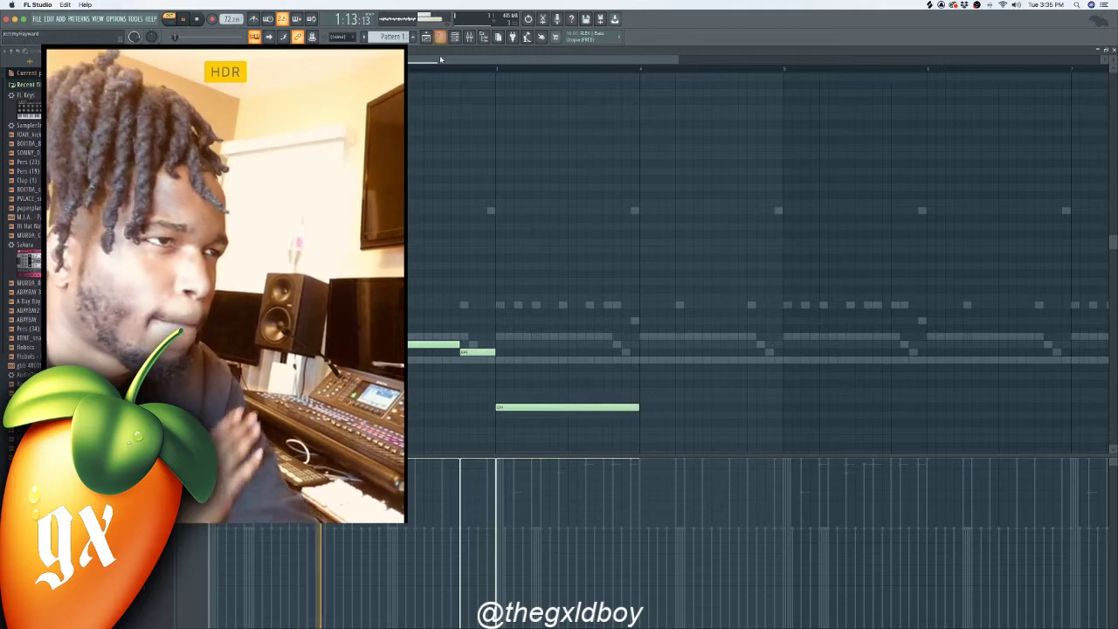
# - Slightly reduce the velocity of the one-beat note ending bar 2 and of the long note in bar 3
pyautogui.click(504, 469)
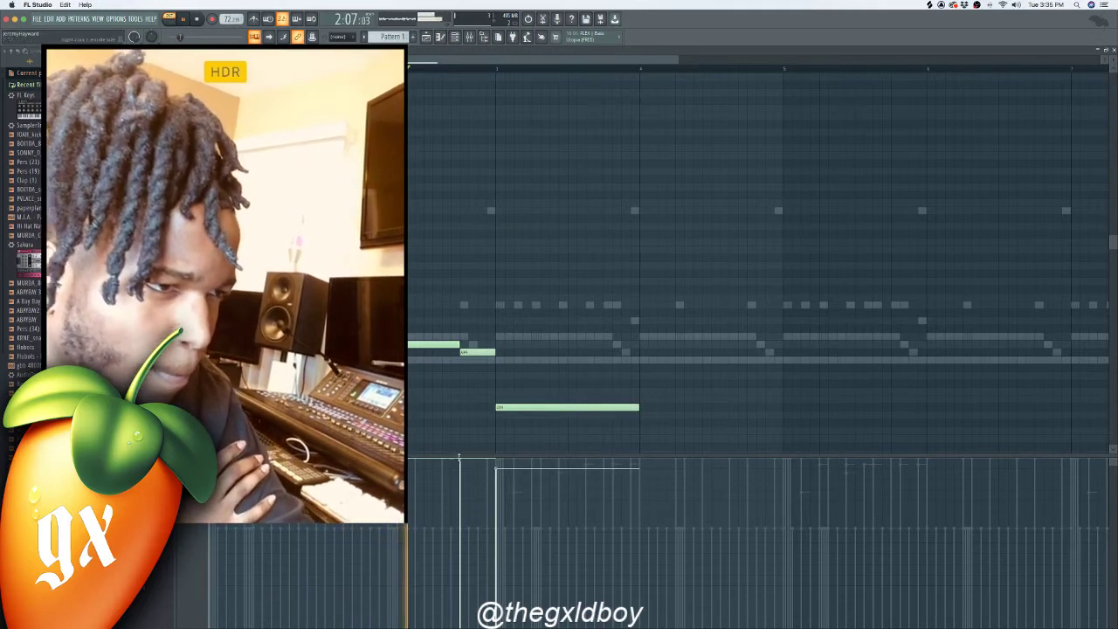
pyautogui.click(463, 470)
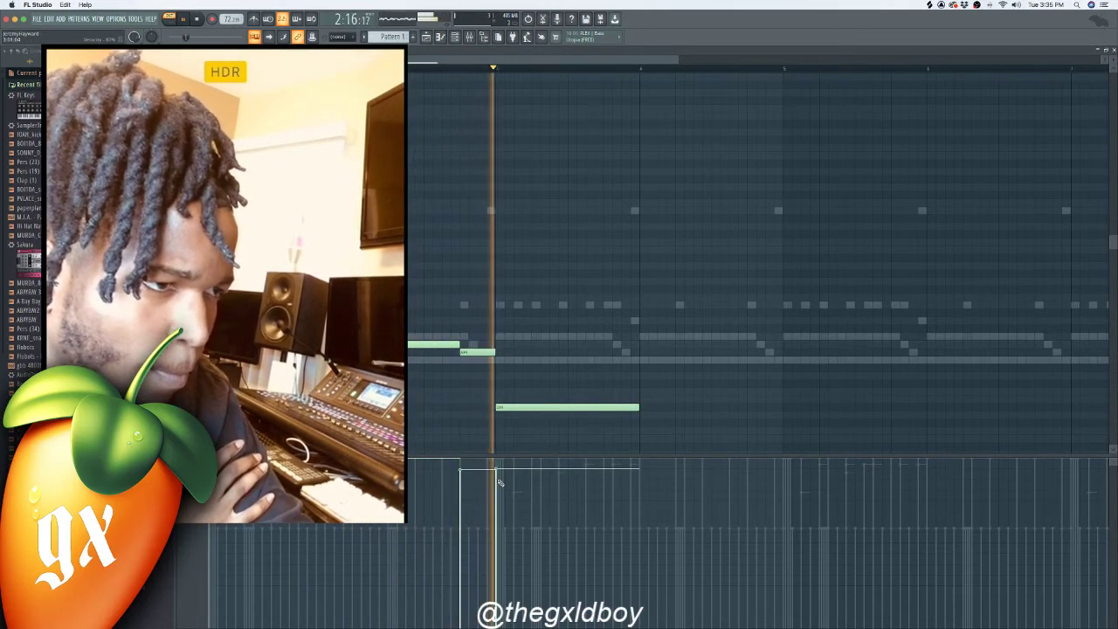
pyautogui.press('space')
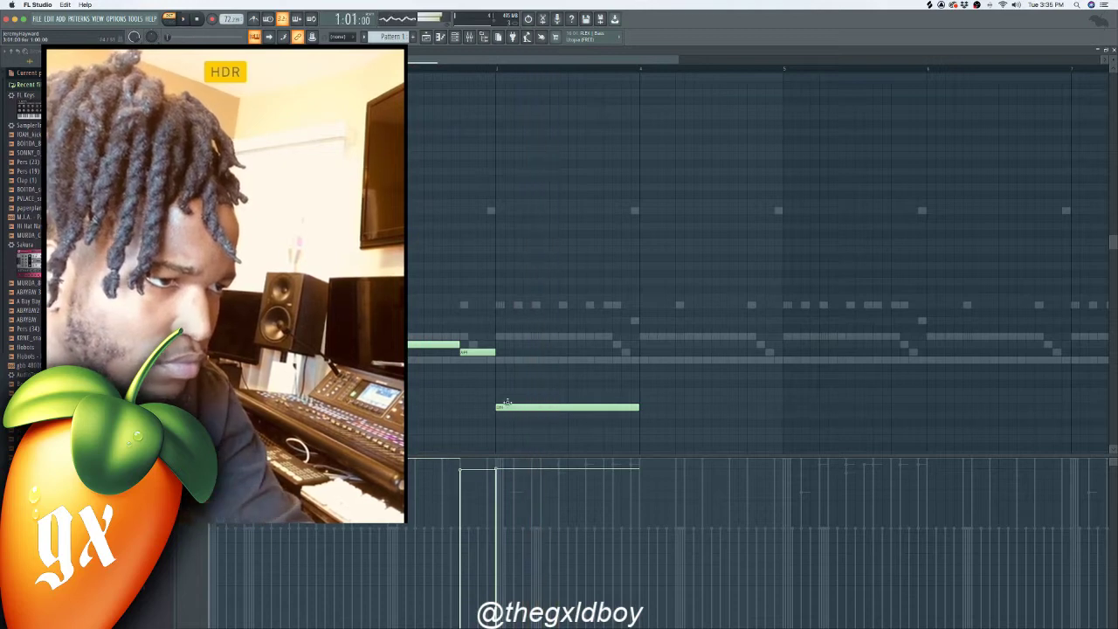
# - Try higher pitches for the bar-long FL Keys note in bar 3, removing each candidate and checking by playback
pyautogui.moveTo(512, 407)
pyautogui.mouseDown()
pyautogui.moveTo(507, 386)
pyautogui.moveTo(506, 402)
pyautogui.mouseUp()
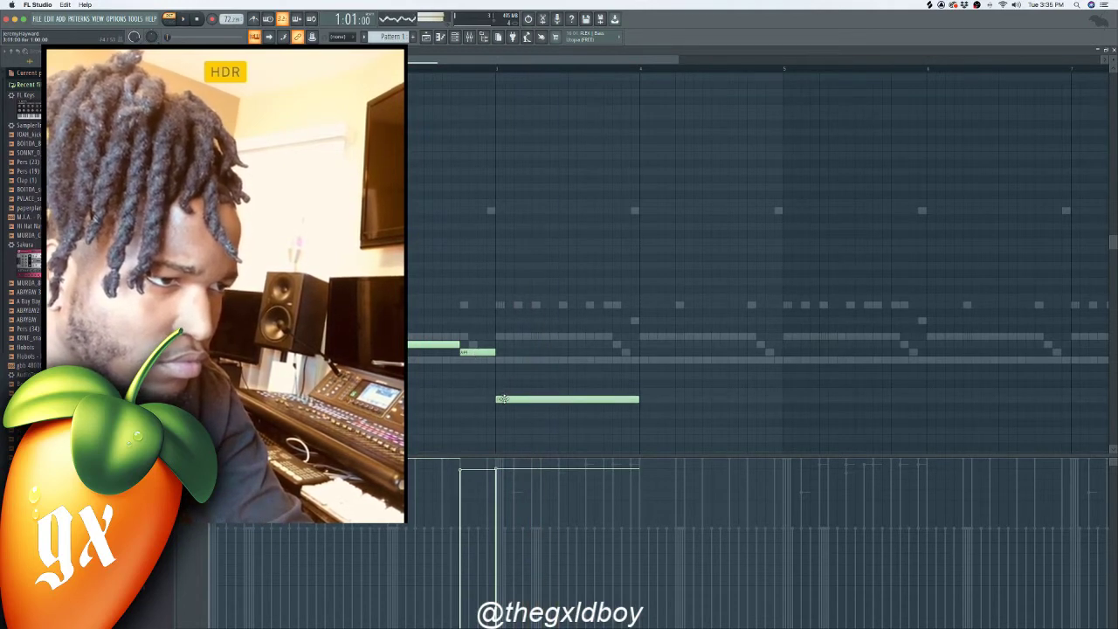
pyautogui.moveTo(504, 399)
pyautogui.mouseDown()
pyautogui.moveTo(501, 422)
pyautogui.moveTo(497, 383)
pyautogui.moveTo(498, 397)
pyautogui.mouseUp()
pyautogui.rightClick(510, 398)
pyautogui.press('space')
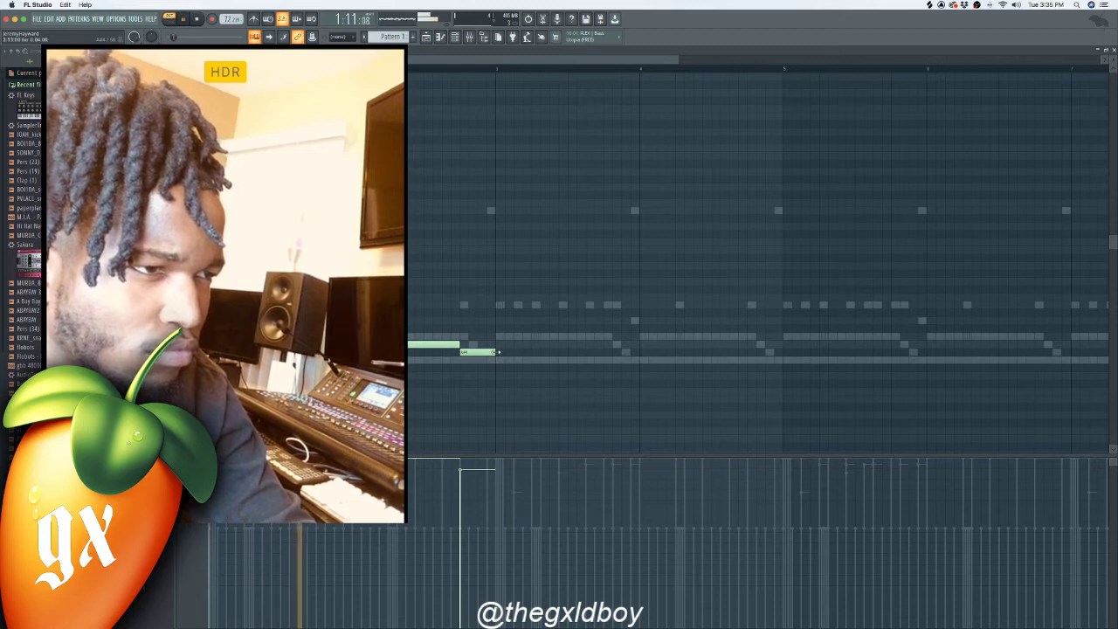
pyautogui.moveTo(514, 392); pyautogui.dragTo(503, 392)
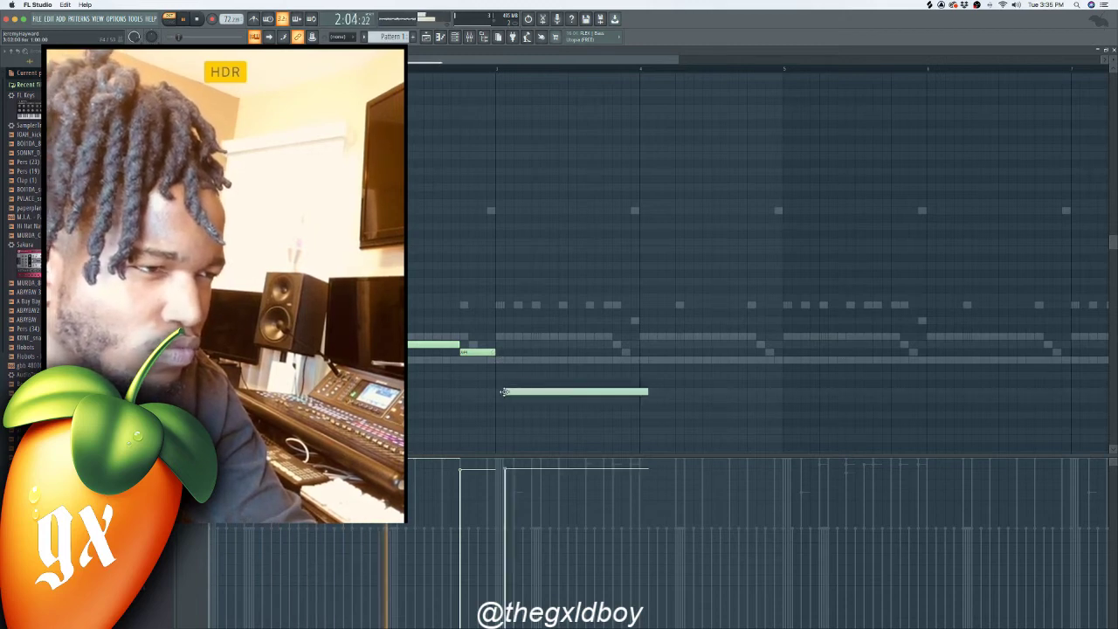
pyautogui.rightClick(516, 393)
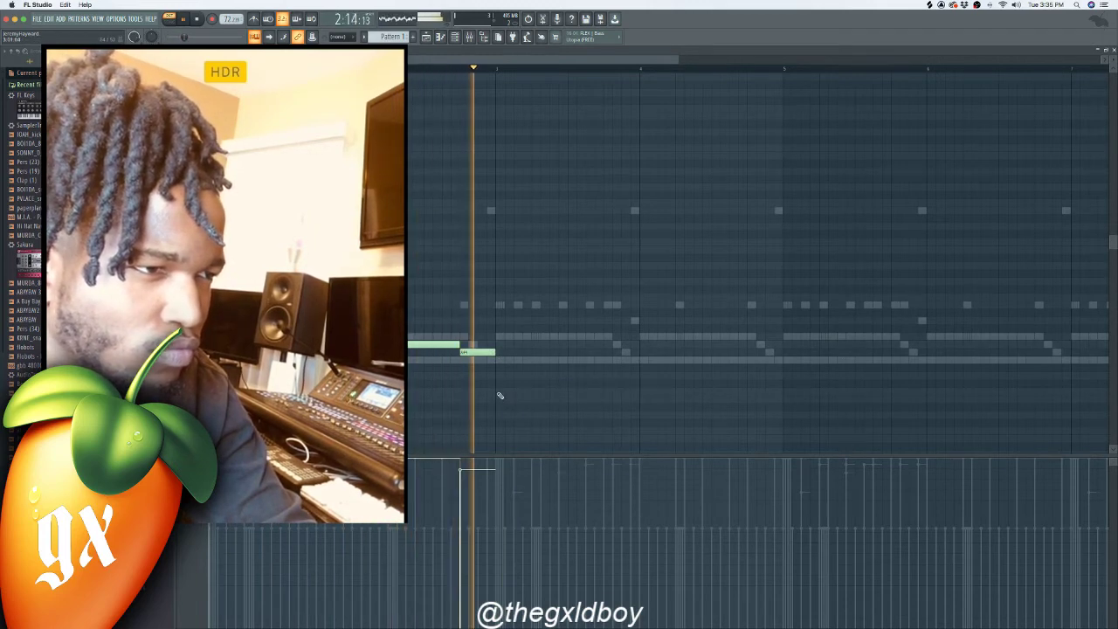
pyautogui.press('space')
# - Try a much lower bar-long FL Keys note in bar 3 and raise it by two semitones, removing the misplaced note above
pyautogui.click(495, 391)
pyautogui.moveTo(493, 379); pyautogui.dragTo(494, 157)
pyautogui.scroll(4, 562, 241)
pyautogui.press('space')
pyautogui.scroll(-2, 564, 282)
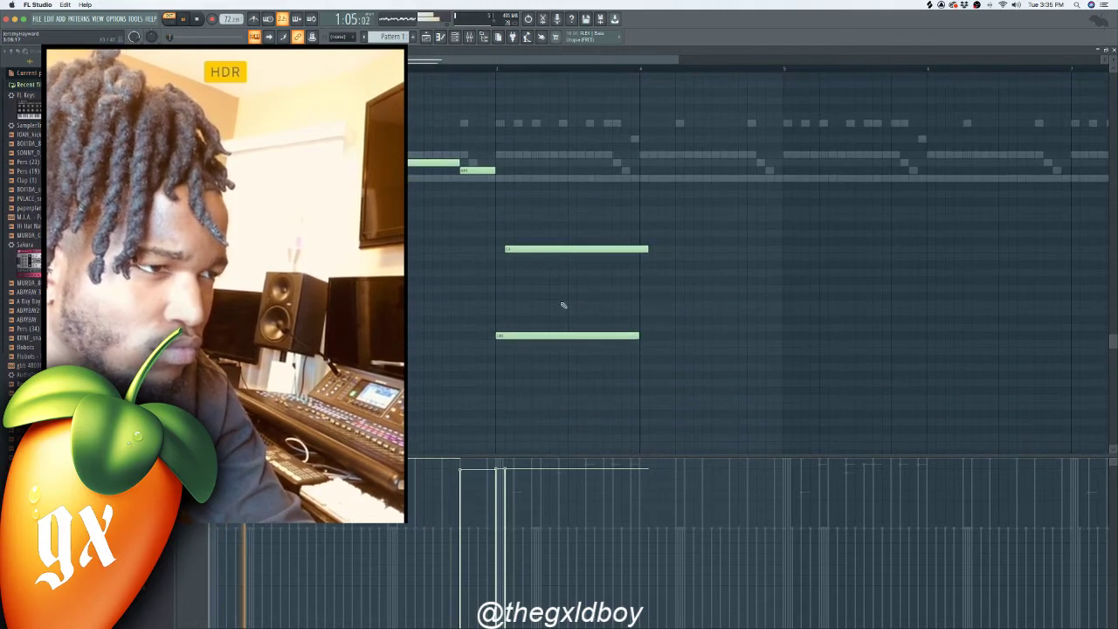
pyautogui.rightClick(533, 246)
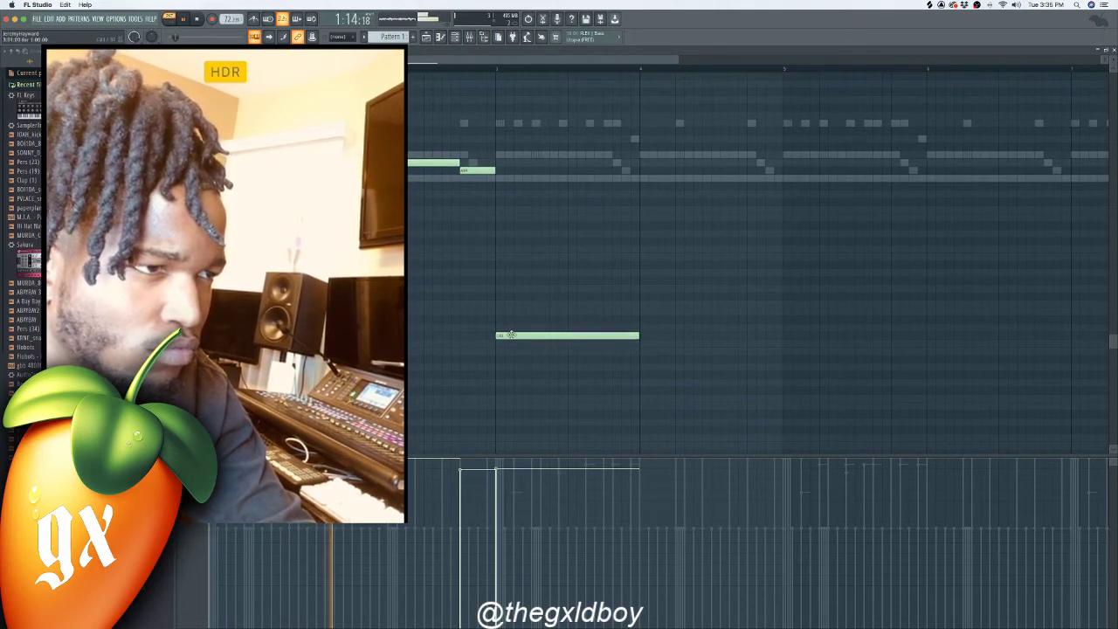
pyautogui.moveTo(511, 334)
pyautogui.mouseDown()
pyautogui.moveTo(512, 318)
pyautogui.moveTo(507, 327)
pyautogui.mouseUp()
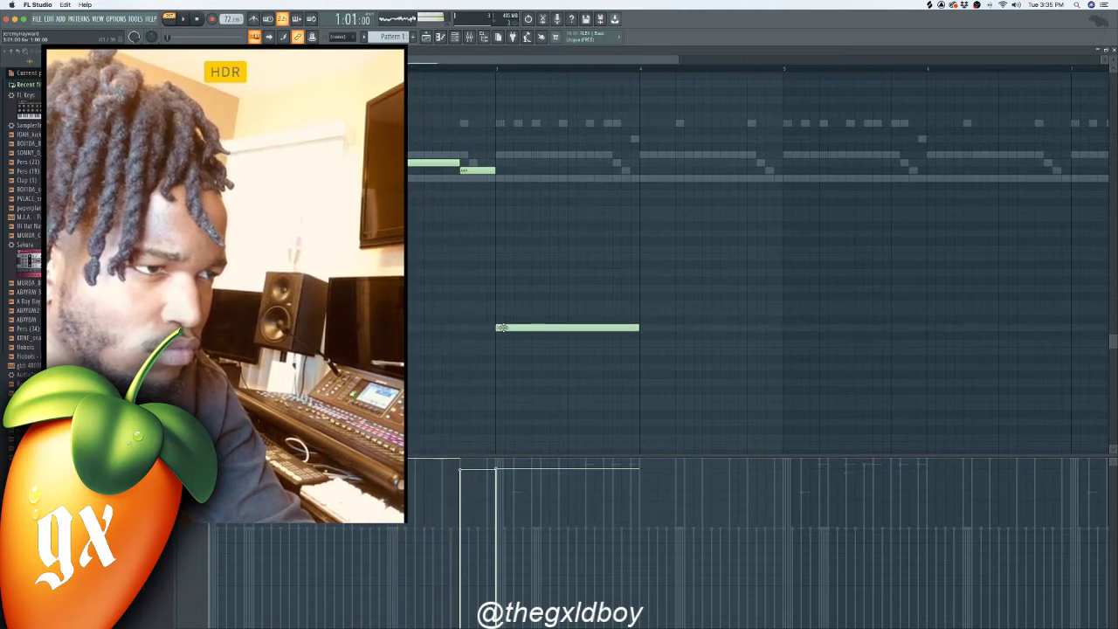
pyautogui.moveTo(504, 325); pyautogui.dragTo(504, 317)
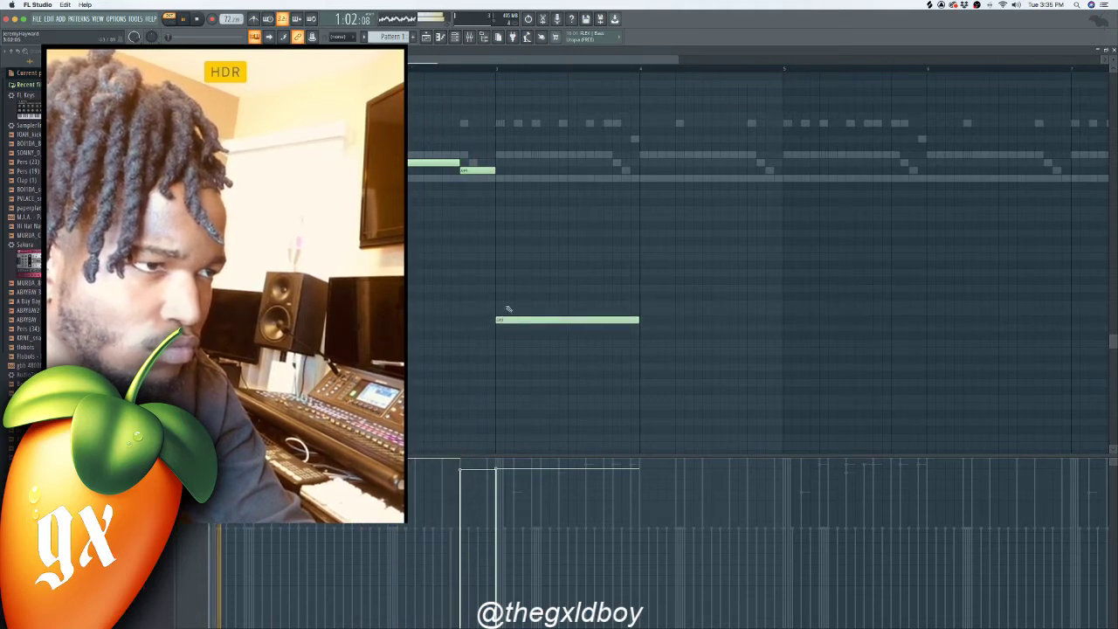
# - Audition the low bar 3 note, clear the FL Keys notes and play the pattern again
pyautogui.click(463, 77)
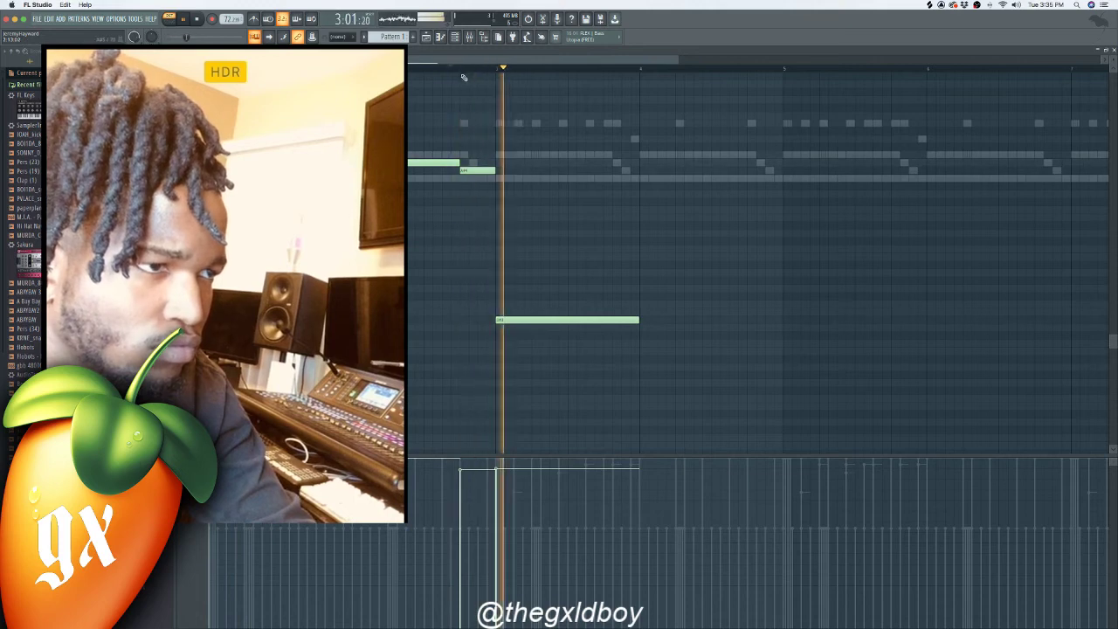
pyautogui.scroll(4, 593, 179)
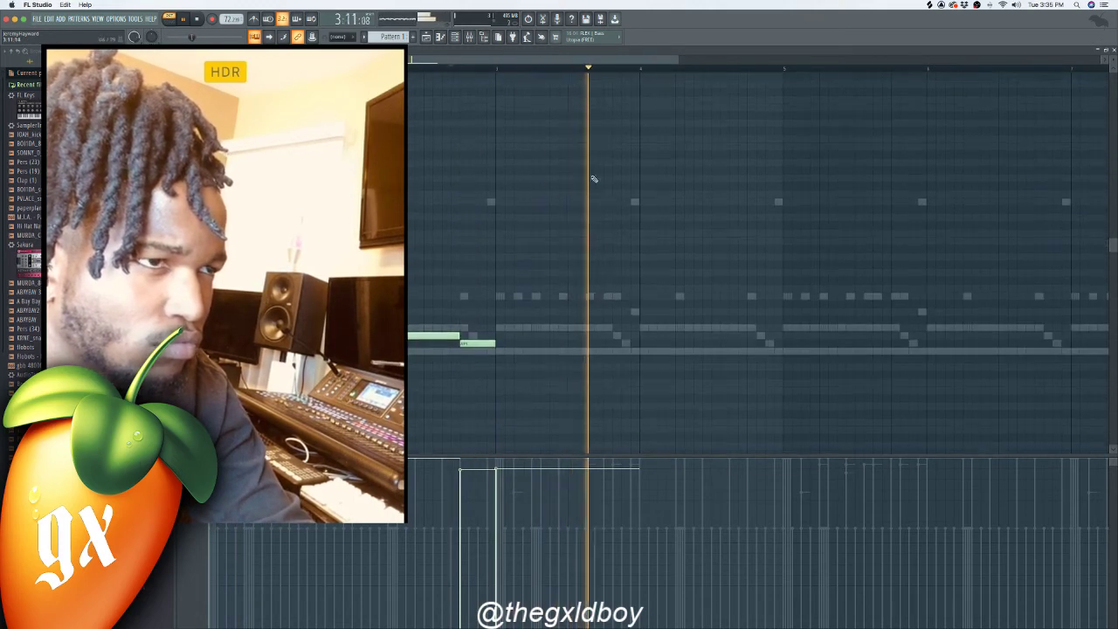
pyautogui.scroll(-4, 624, 337)
pyautogui.press('space')
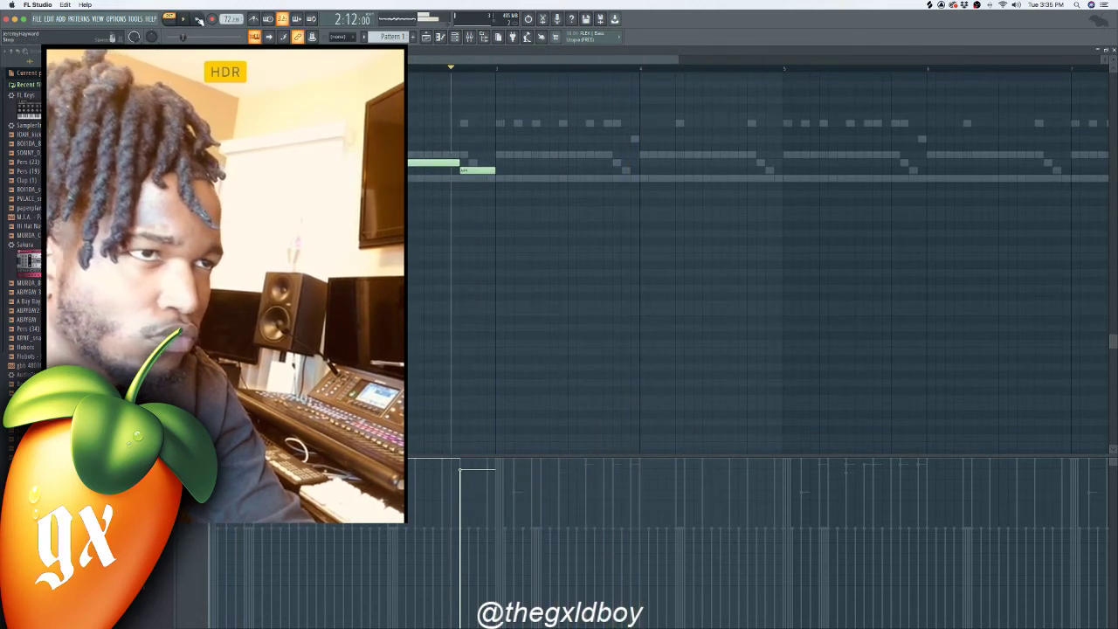
pyautogui.scroll(4, 757, 261)
pyautogui.press('space')
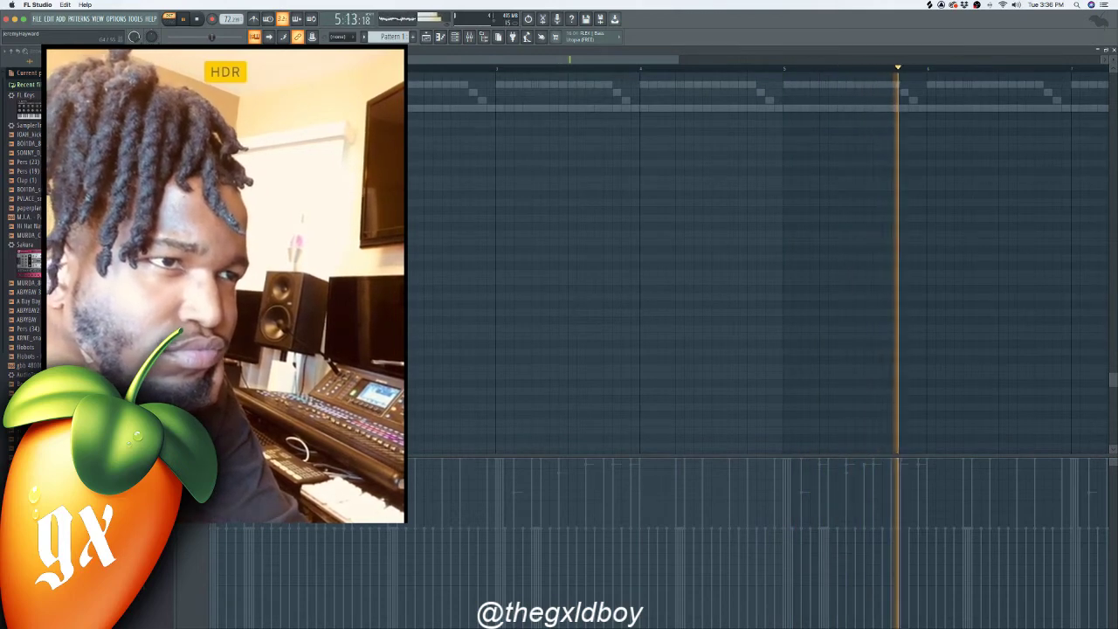
# - Draw bar-long FL Keys notes starting on beat 4 of bars 1 and 2, plus a higher note spanning bar 2
pyautogui.scroll(3, 758, 262)
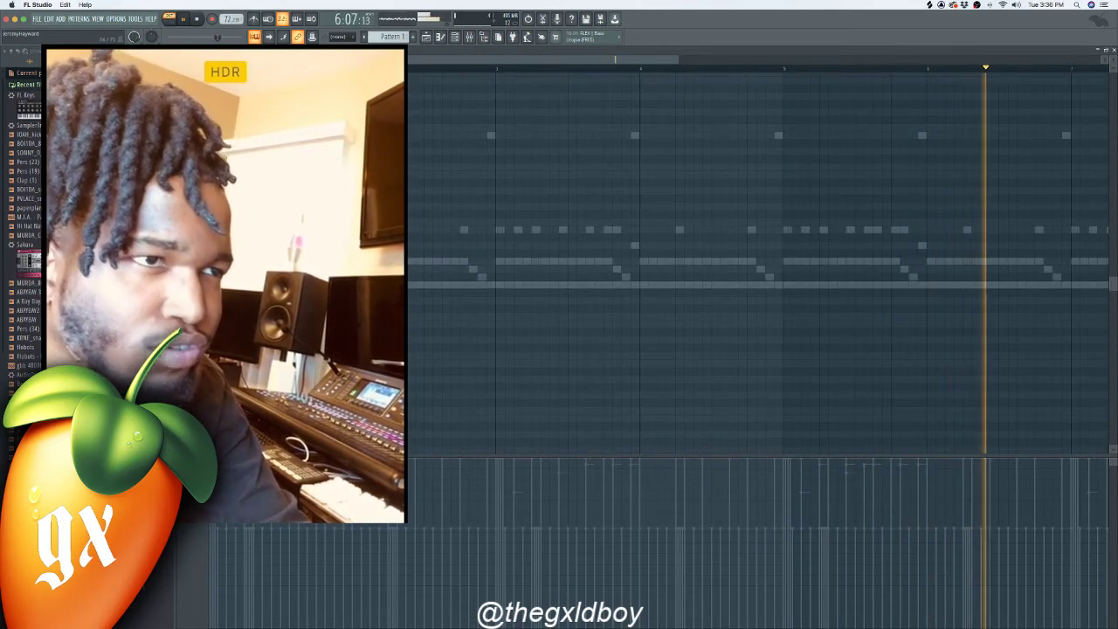
pyautogui.scroll(3, 759, 262)
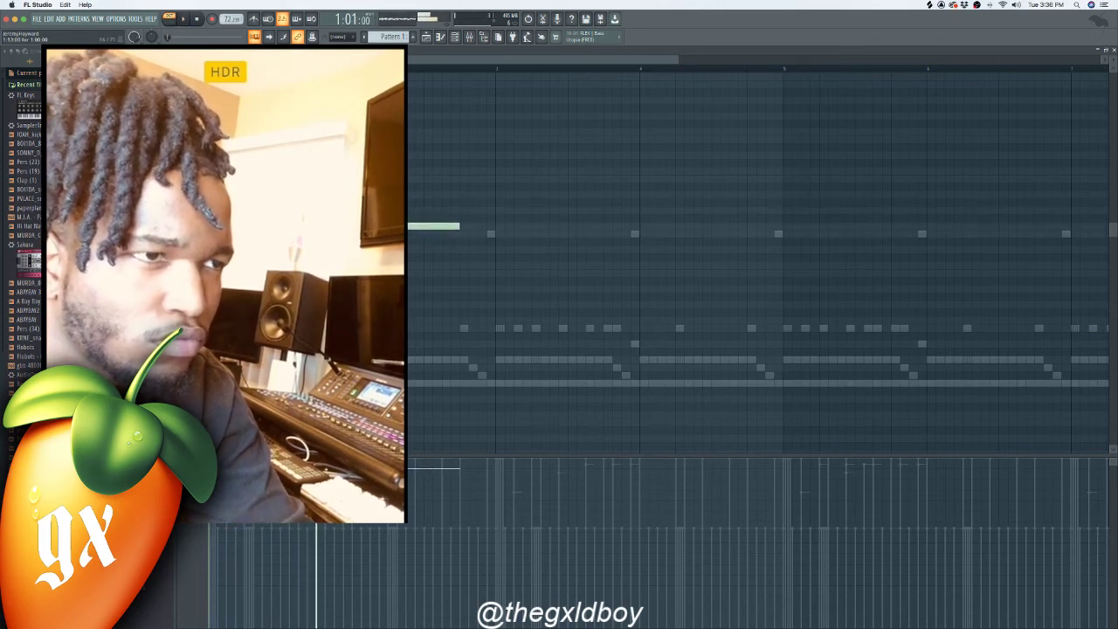
pyautogui.moveTo(362, 233); pyautogui.dragTo(371, 249)
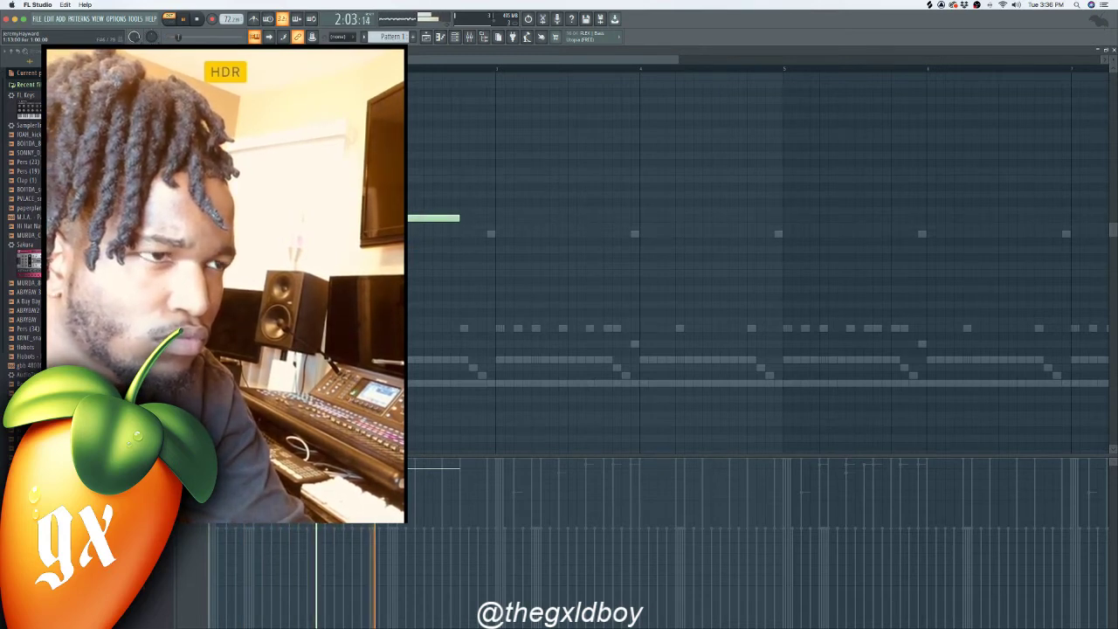
pyautogui.click(358, 178)
pyautogui.press('space')
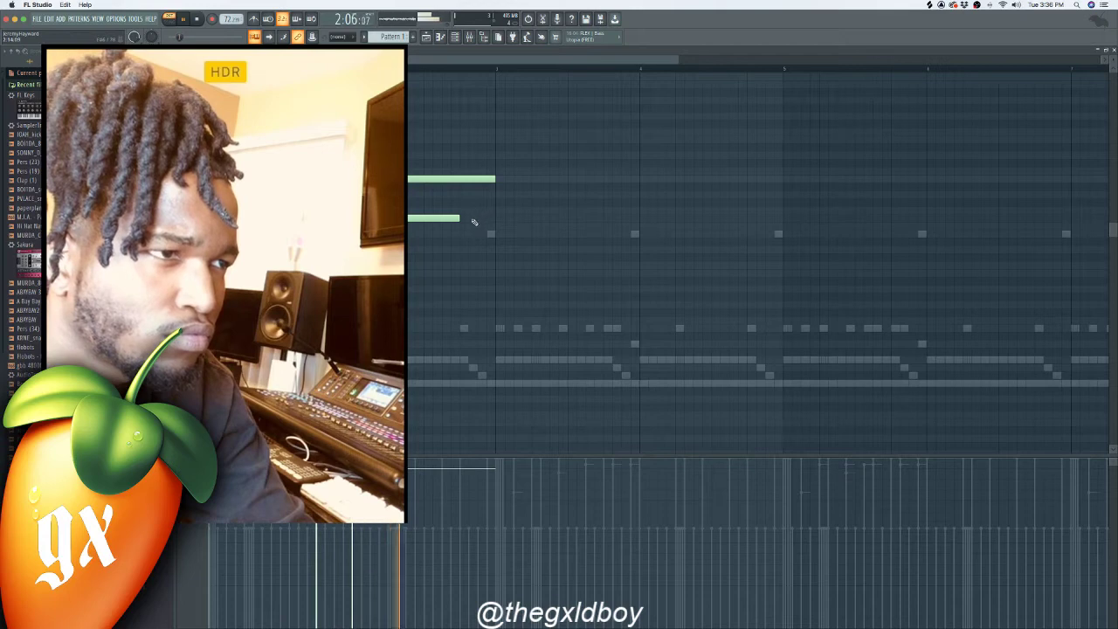
pyautogui.click(465, 219)
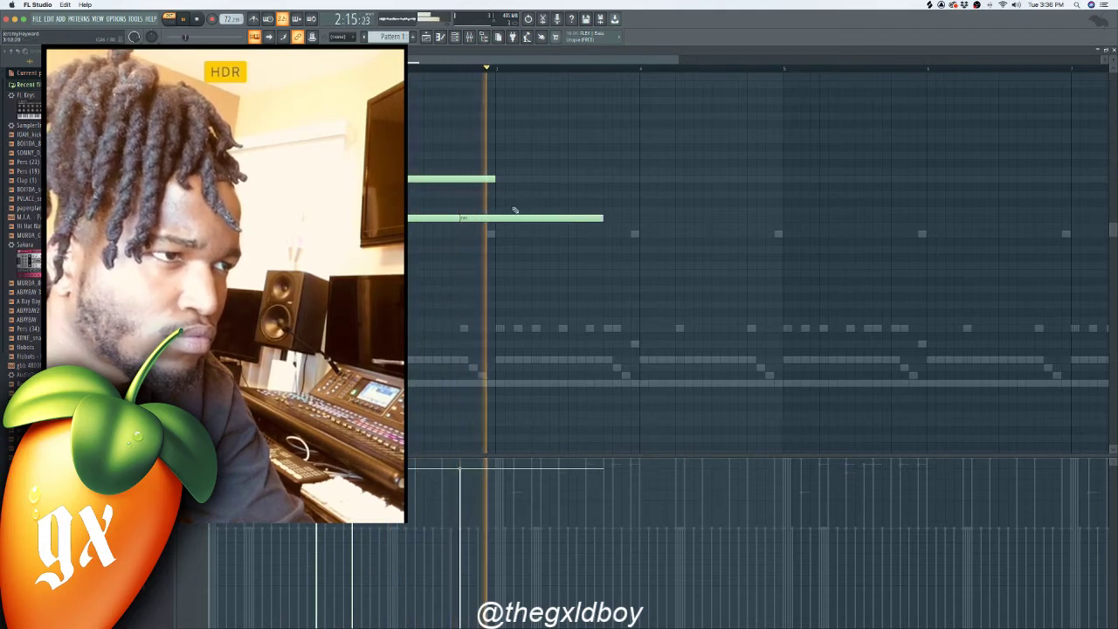
# - Add an FL Keys note at the start of bar 3 and extend it to two bars
pyautogui.press('space')
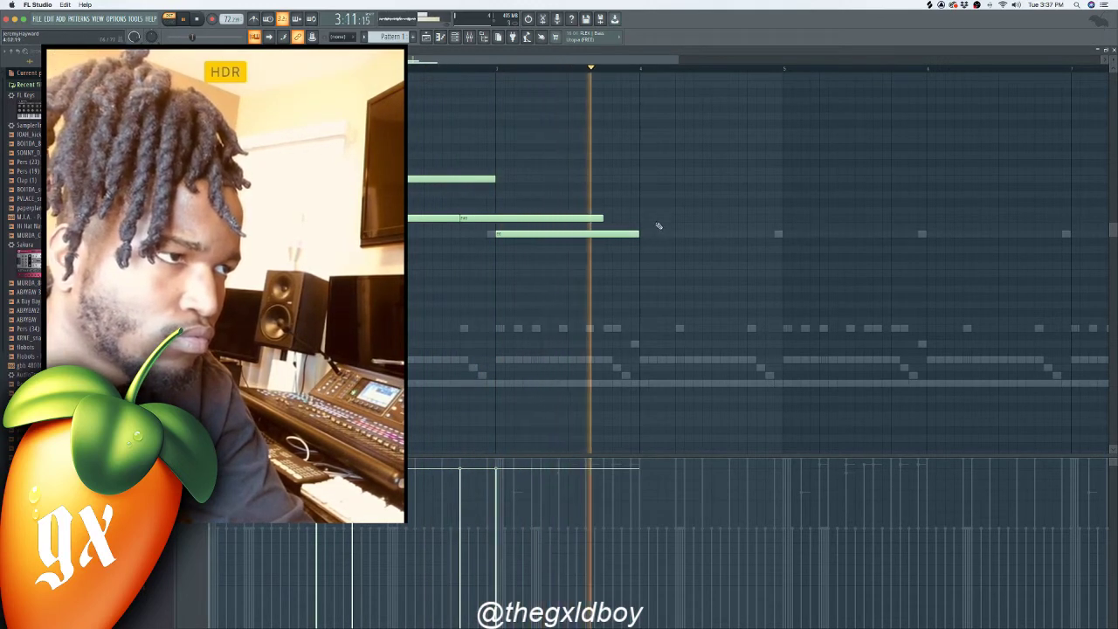
pyautogui.moveTo(640, 233); pyautogui.dragTo(784, 234)
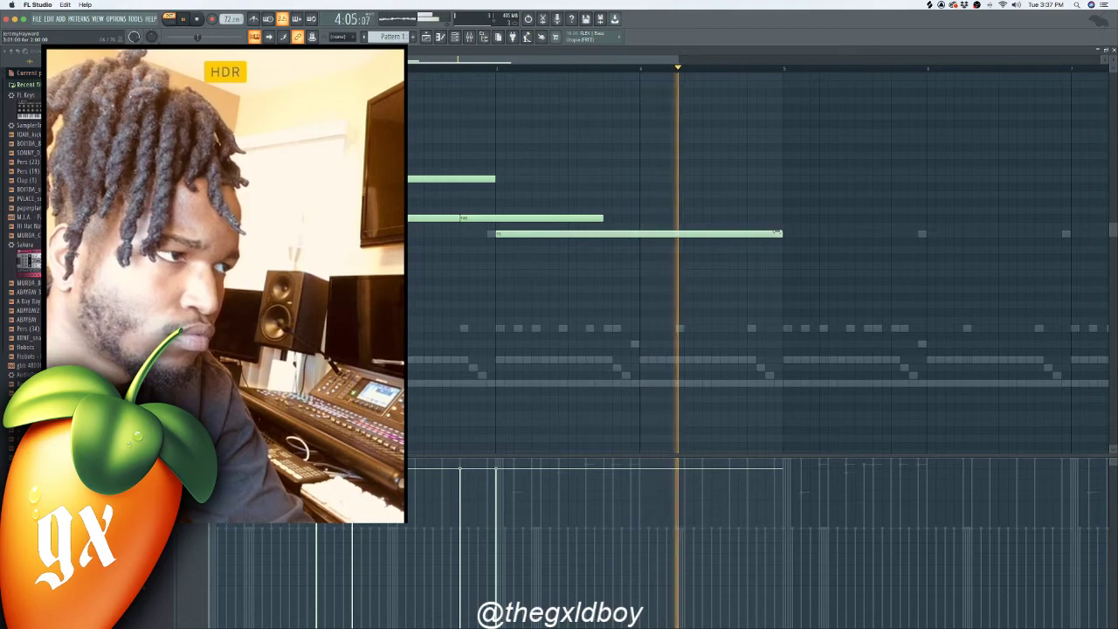
pyautogui.press('space')
pyautogui.scroll(-3, 649, 70)
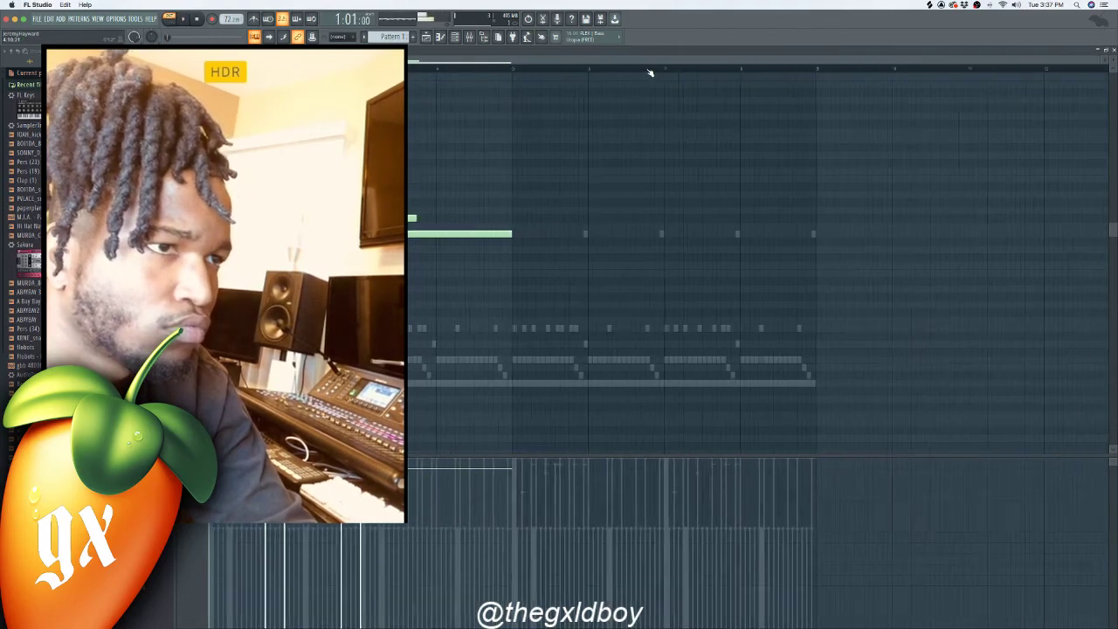
# - Duplicate the four-bar FL Keys part into bars 5 to 8 and clear the selection
pyautogui.press('space')
pyautogui.moveTo(512, 120); pyautogui.dragTo(410, 318)
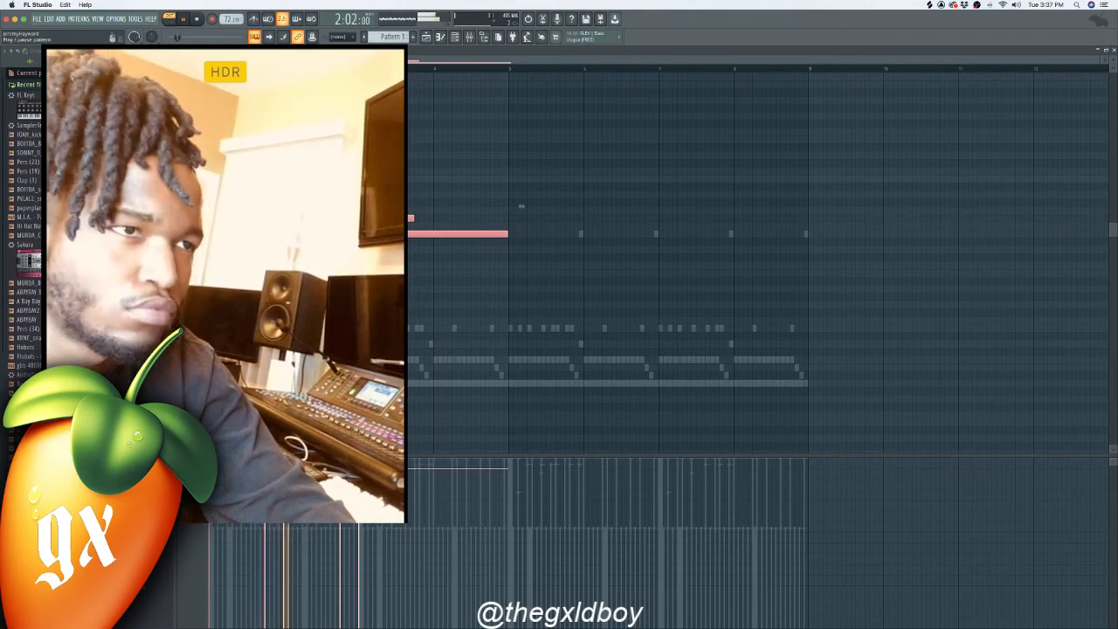
pyautogui.hotkey('ctrl', 'b')
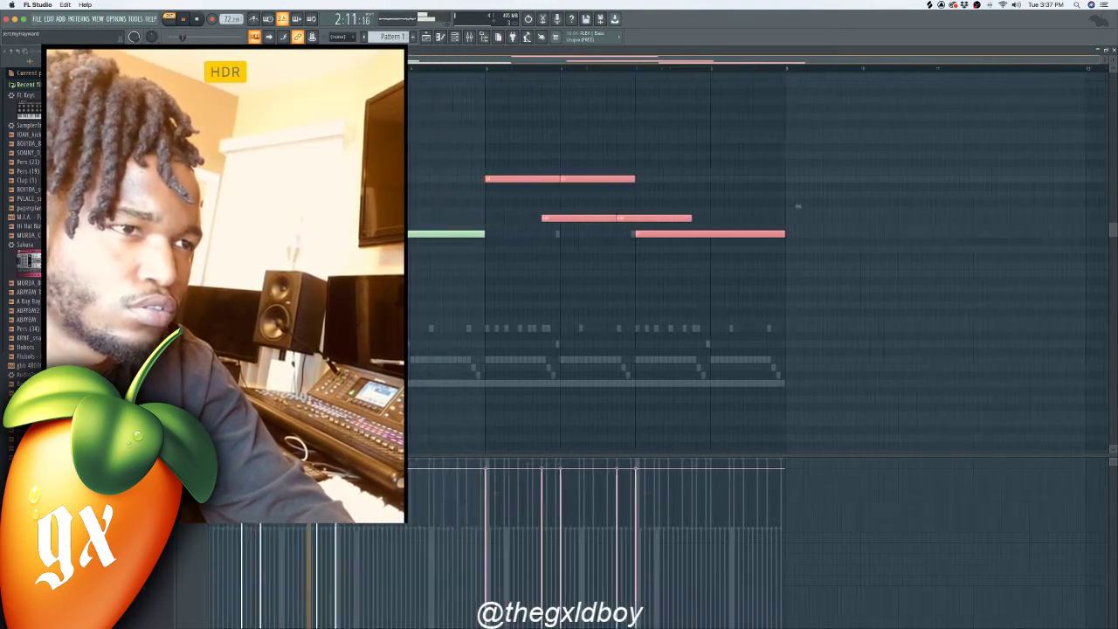
pyautogui.hscroll(-1, 797, 206)
pyautogui.hotkey('ctrl', 'd')
# - Route the FL Keys channel to mixer Insert 9 and play back the eight-bar part
pyautogui.click(454, 37)
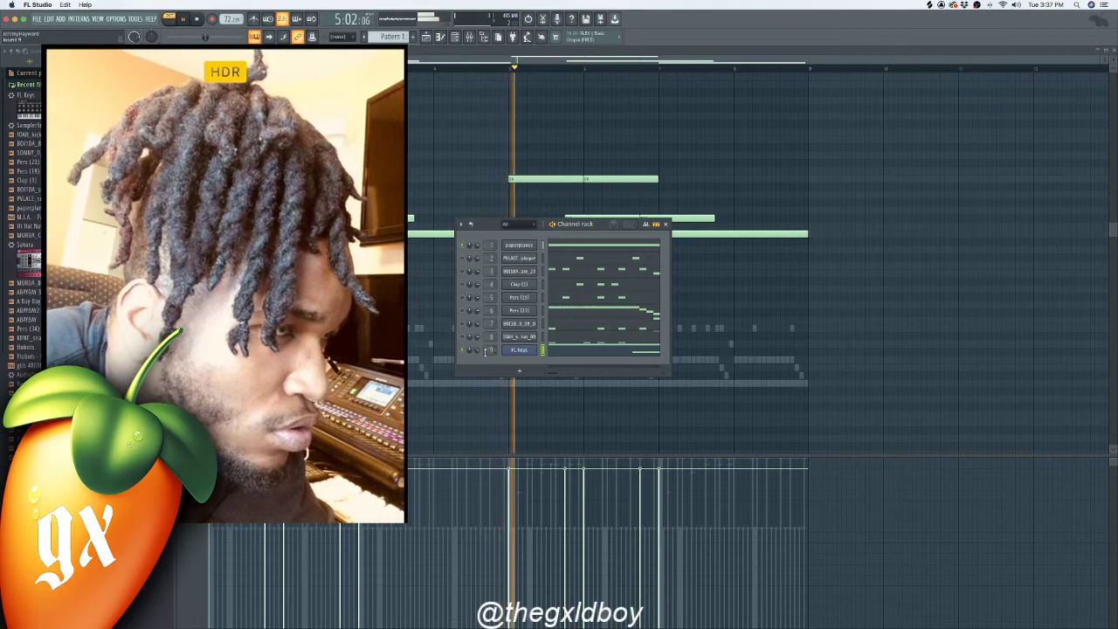
pyautogui.press('space')
pyautogui.press('F6')
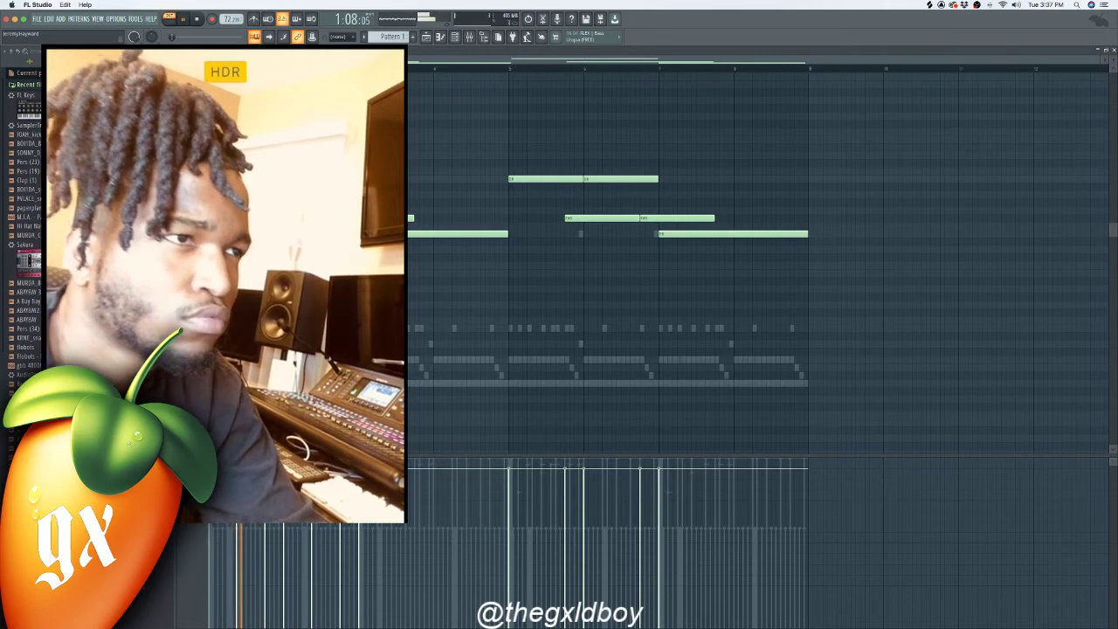
pyautogui.scroll(3, 334, 149)
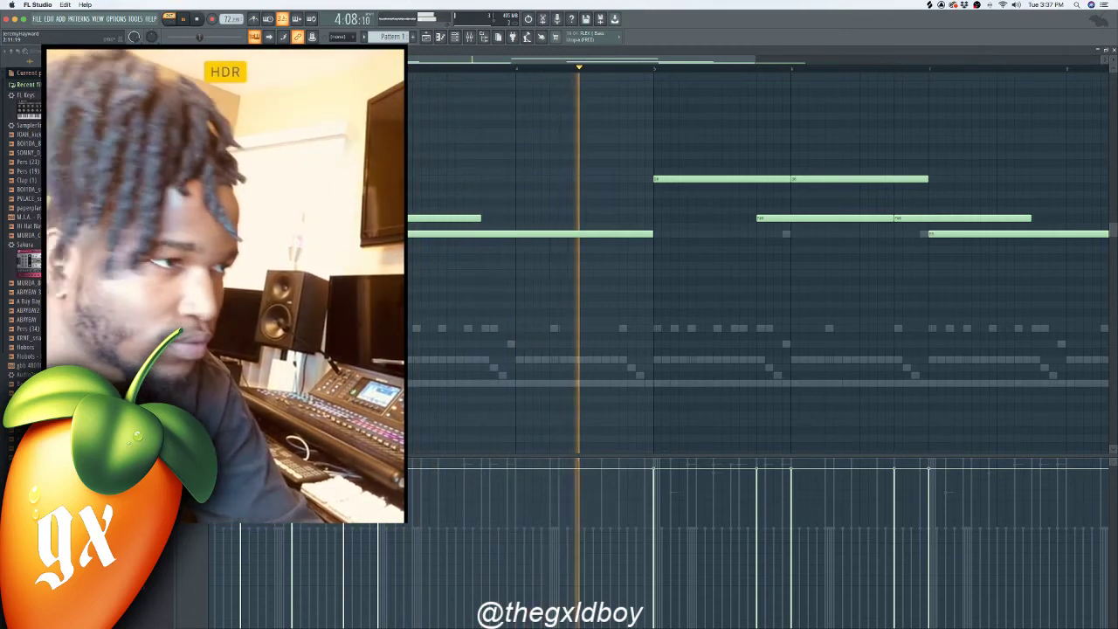
pyautogui.scroll(-3, 758, 262)
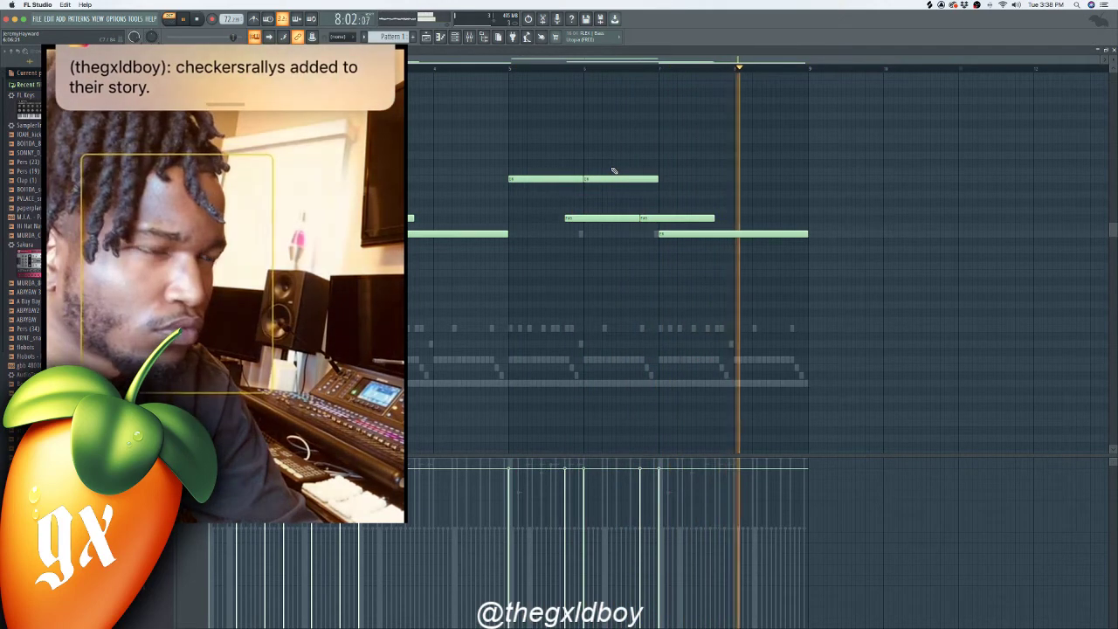
# - Load Fruity Convolver in the first effect slot of the FL Keys mixer insert and lower its dry level
pyautogui.click(454, 36)
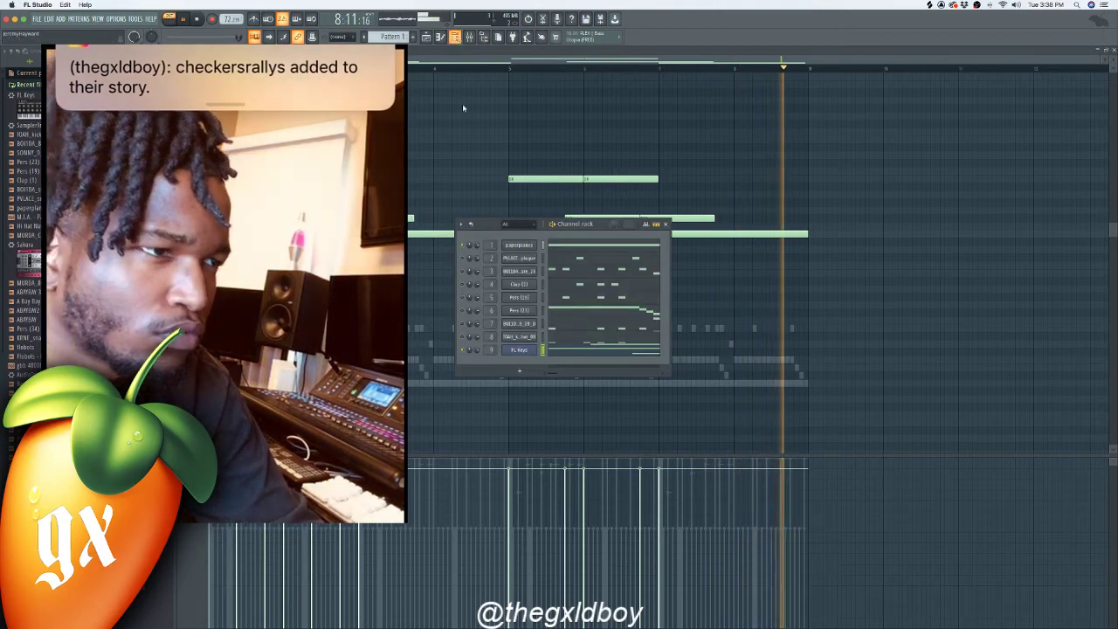
pyautogui.press('F9')
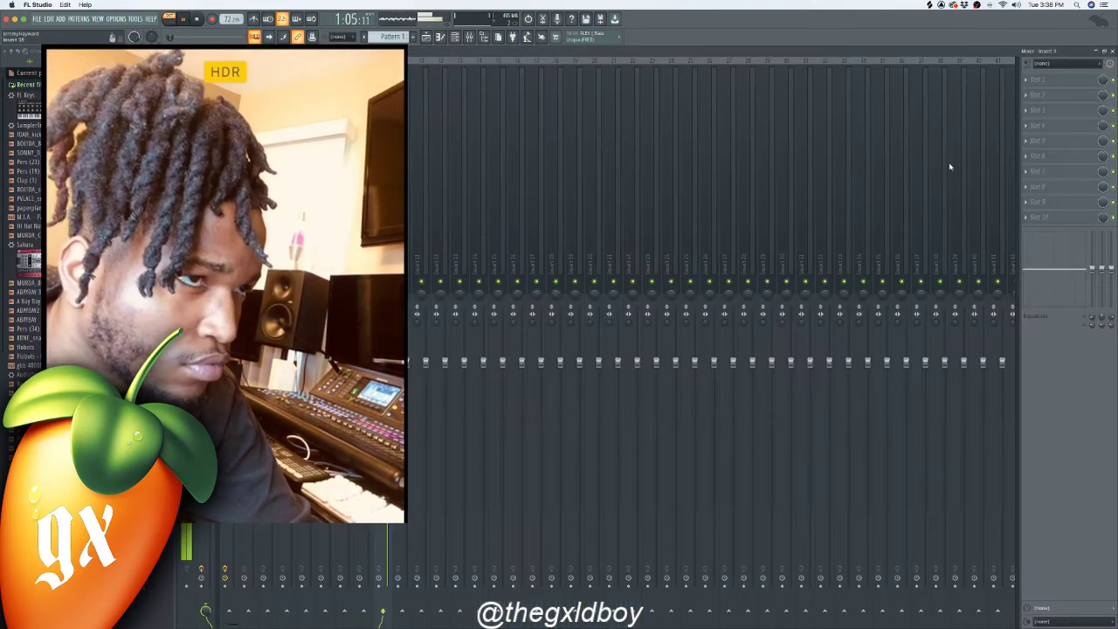
pyautogui.click(1035, 81)
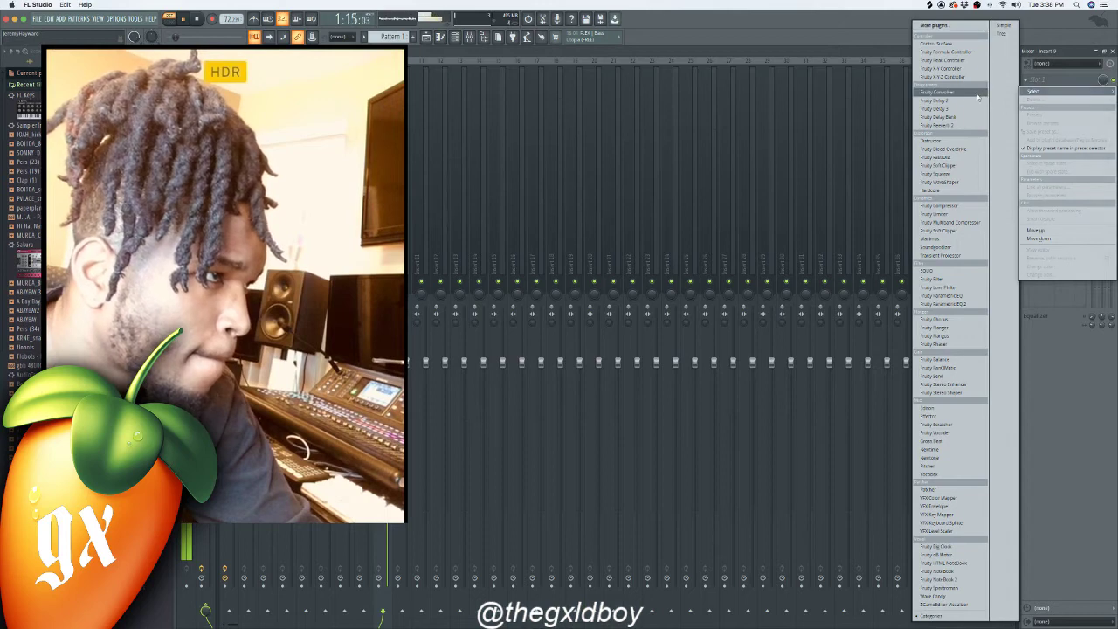
pyautogui.click(937, 92)
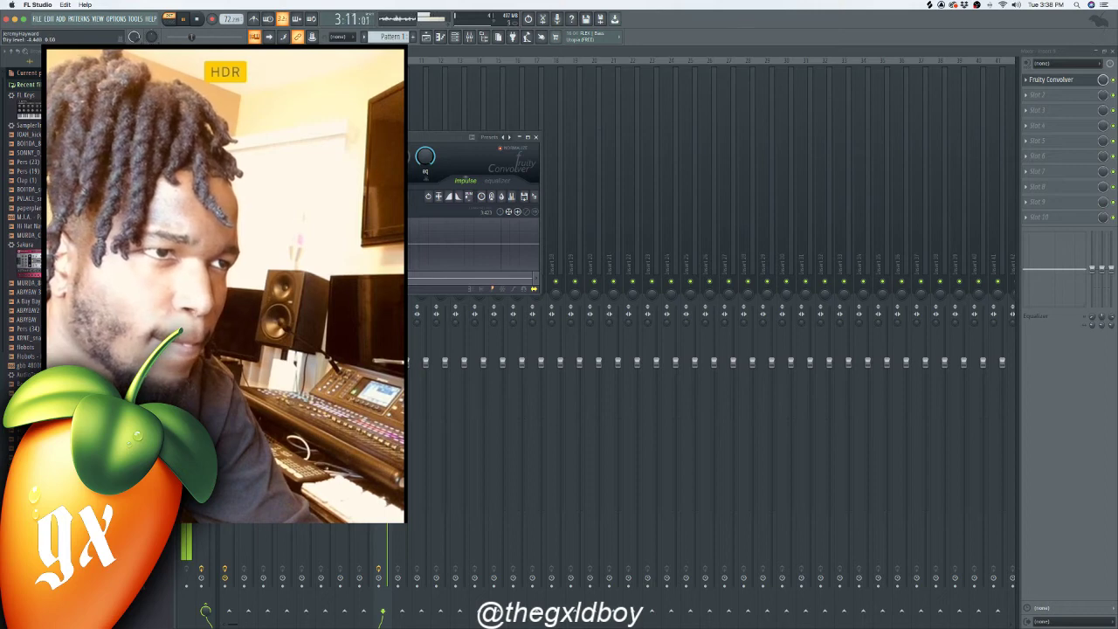
# - Unmute the drum and 808 channels and play the full beat with the FL Keys part
pyautogui.click(454, 38)
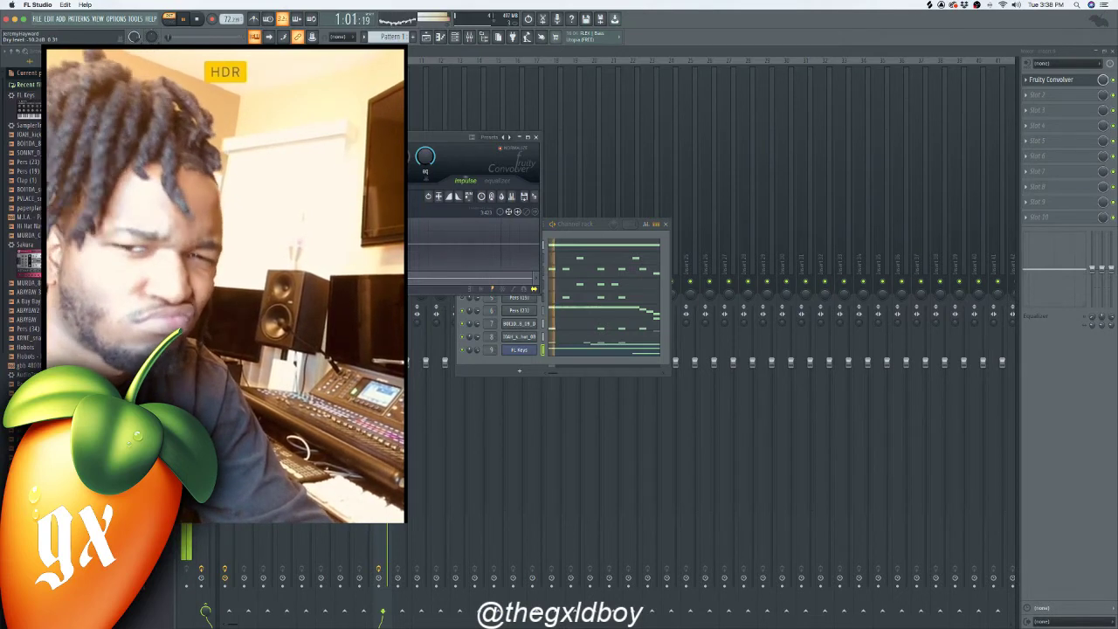
pyautogui.click(444, 37)
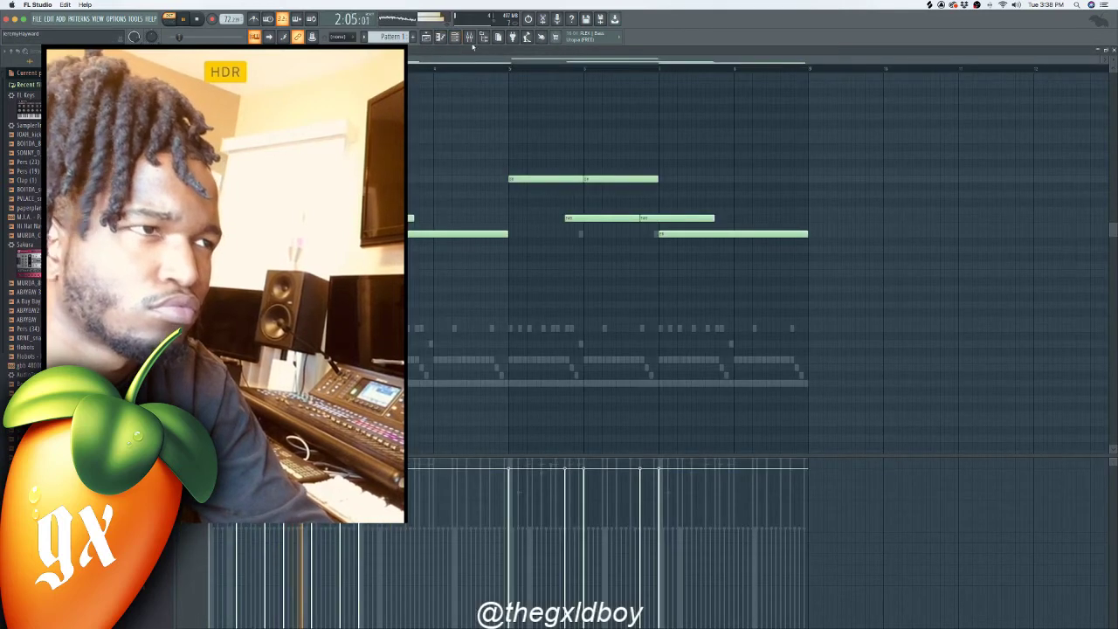
pyautogui.click(456, 38)
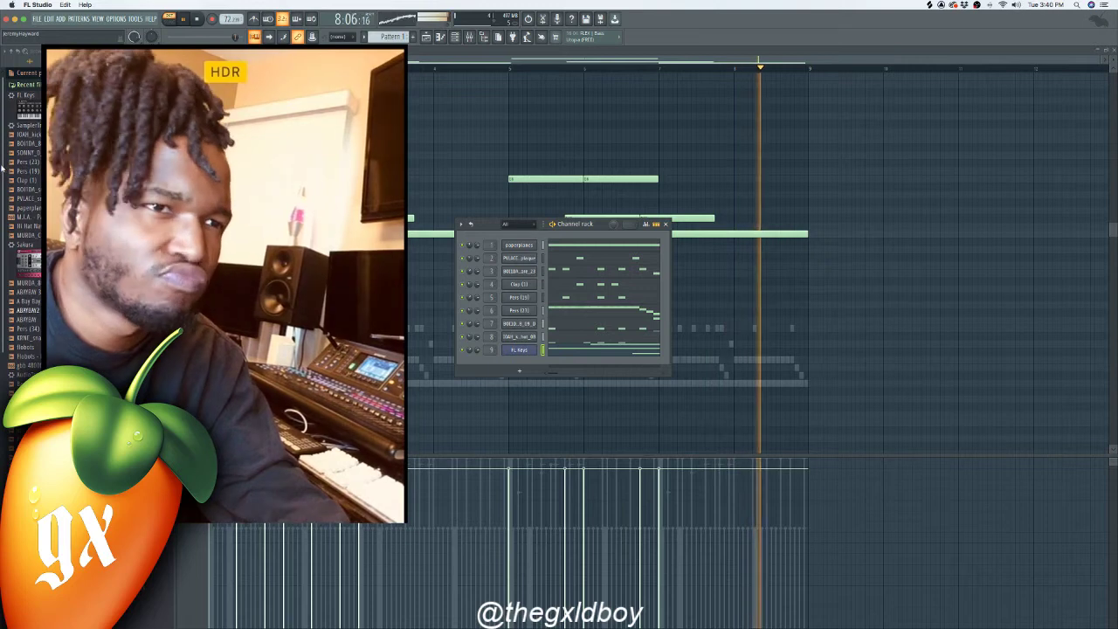
# - Switch to Chrome to check the live stream dashboard
pyautogui.moveTo(2, 167)
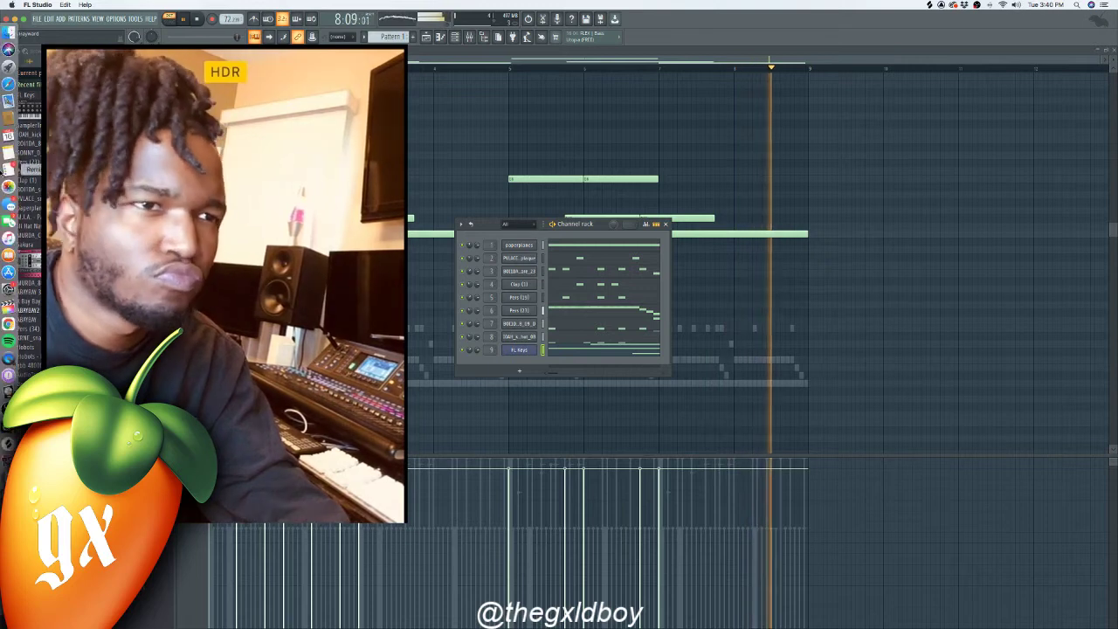
pyautogui.click(11, 324)
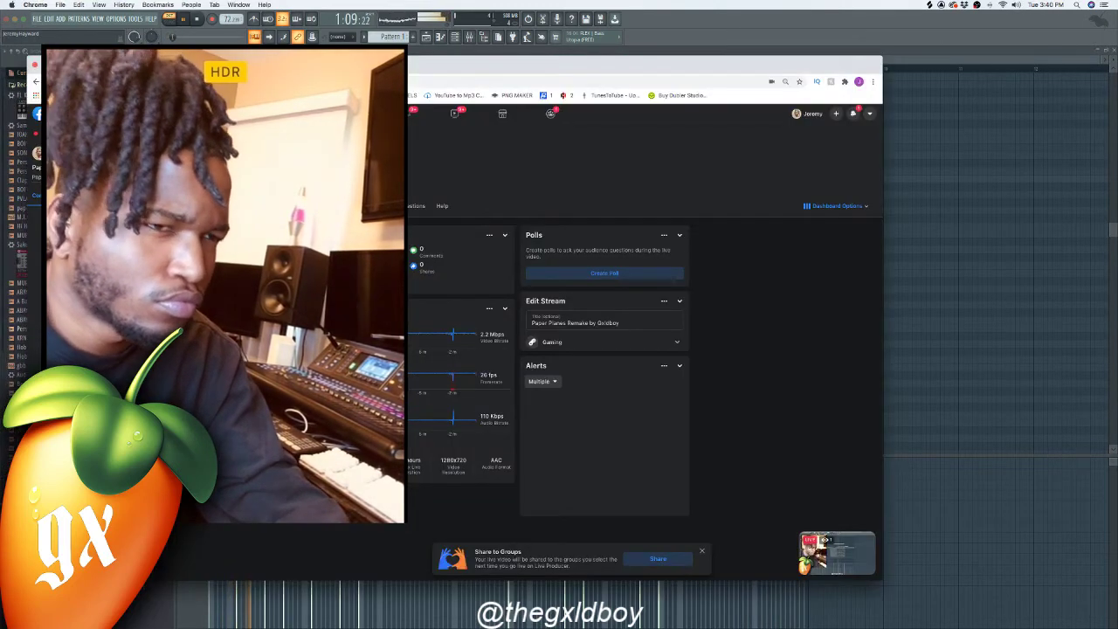
# - Look through the YouTube Studio video list and the thumbnail design in the other open browser tabs
pyautogui.moveTo(3, 239)
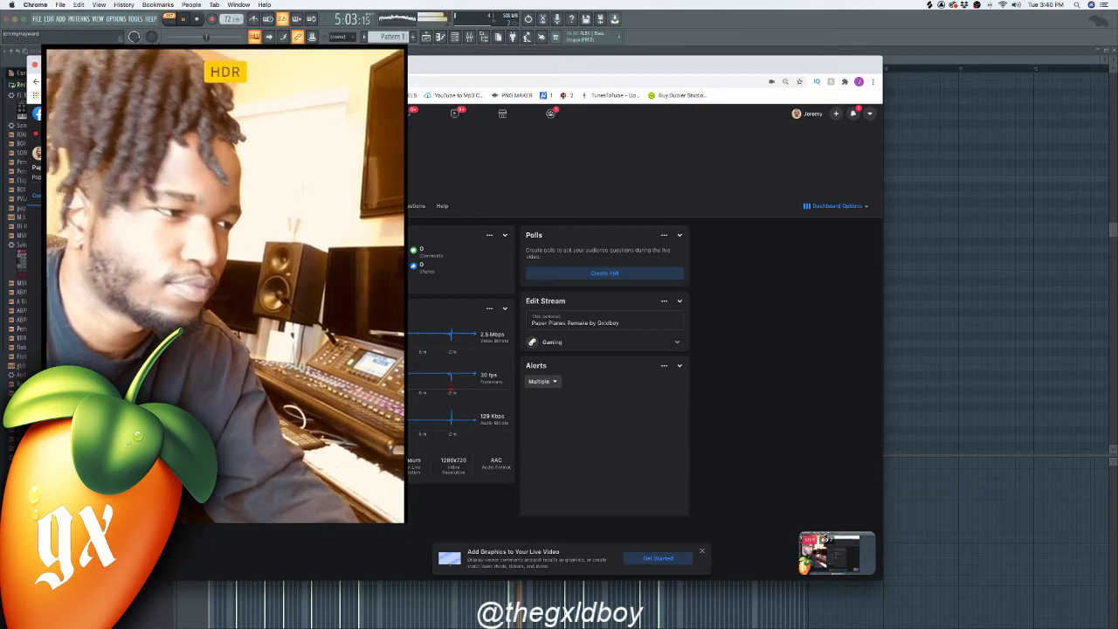
pyautogui.hotkey('ctrl', 'Tab')
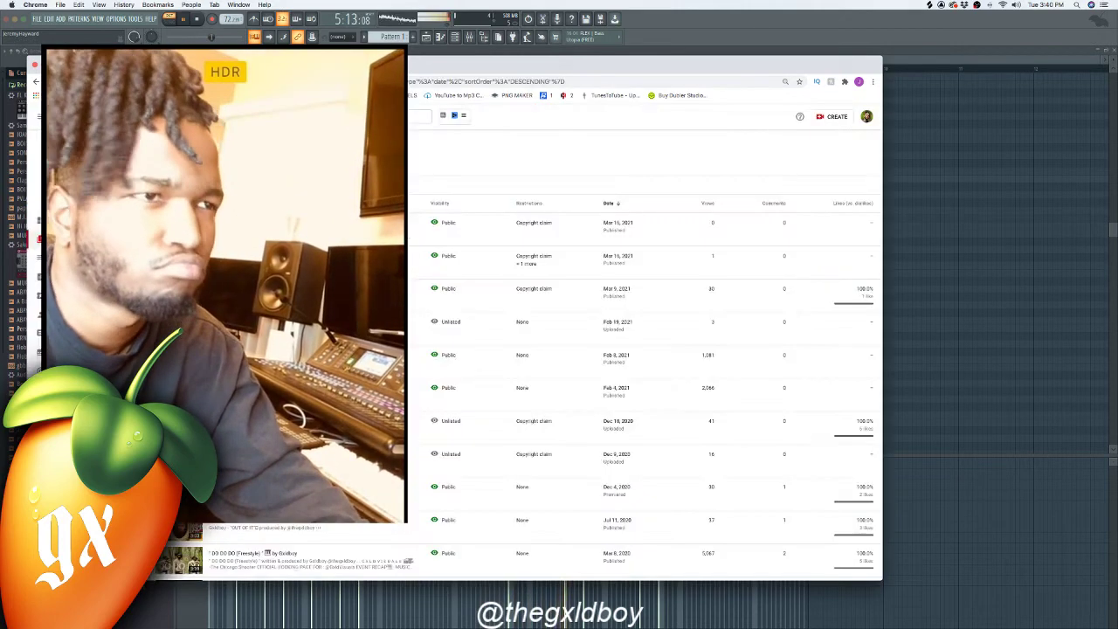
pyautogui.hotkey('ctrl', 'Tab')
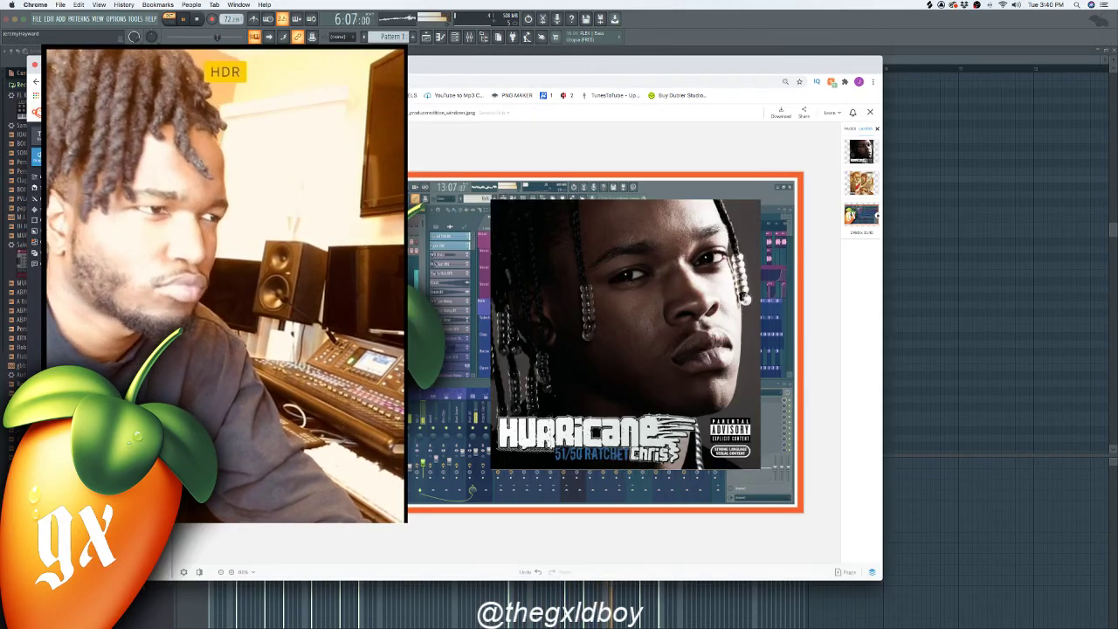
pyautogui.hotkey('ctrl', 'shift', 'Tab')
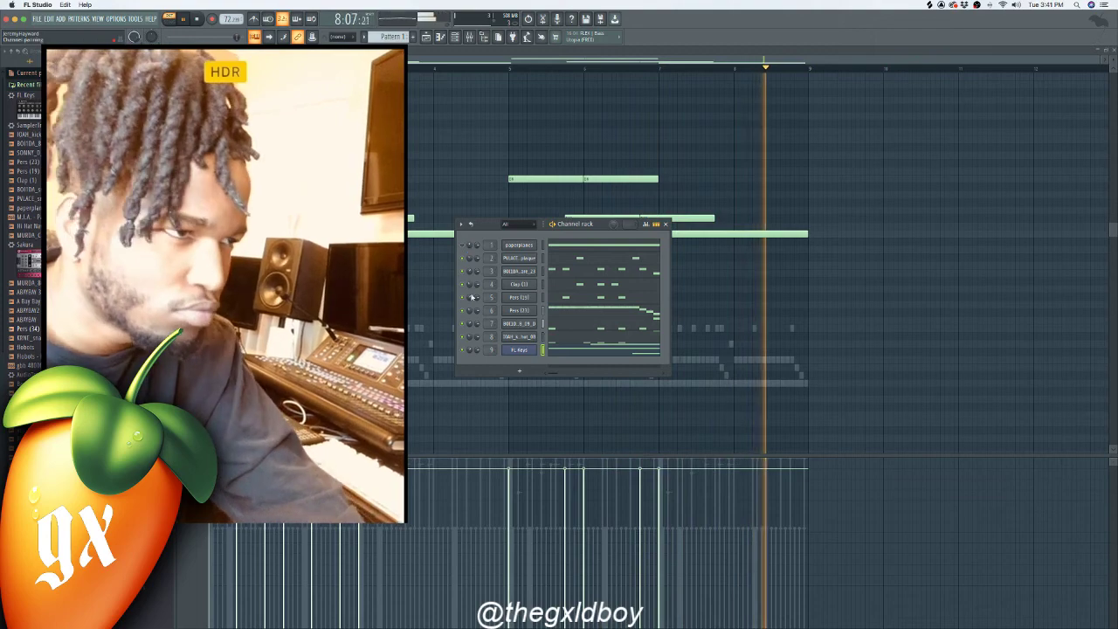
# - Stop the beat in FL Studio, replay it from the start and switch to OBS Studio
pyautogui.press('space')
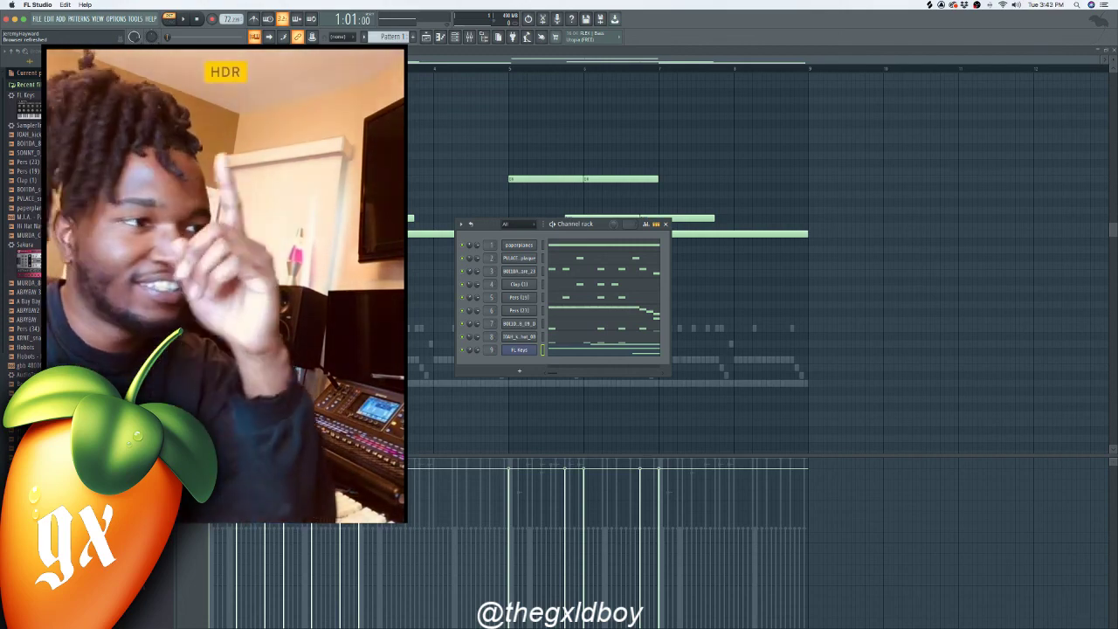
pyautogui.press('space')
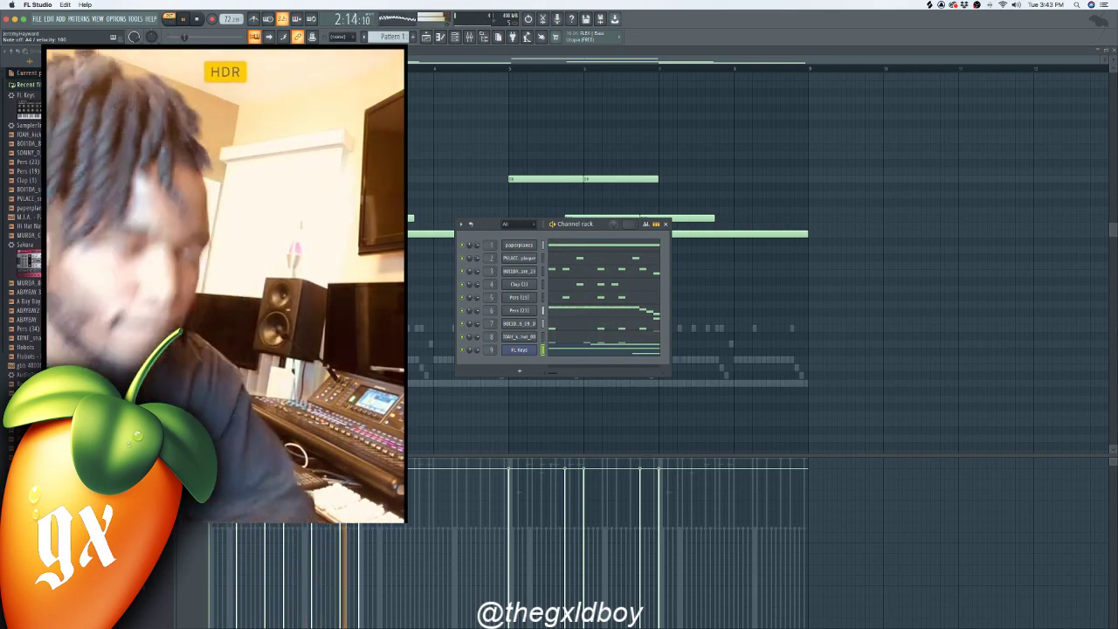
pyautogui.moveTo(9, 152)
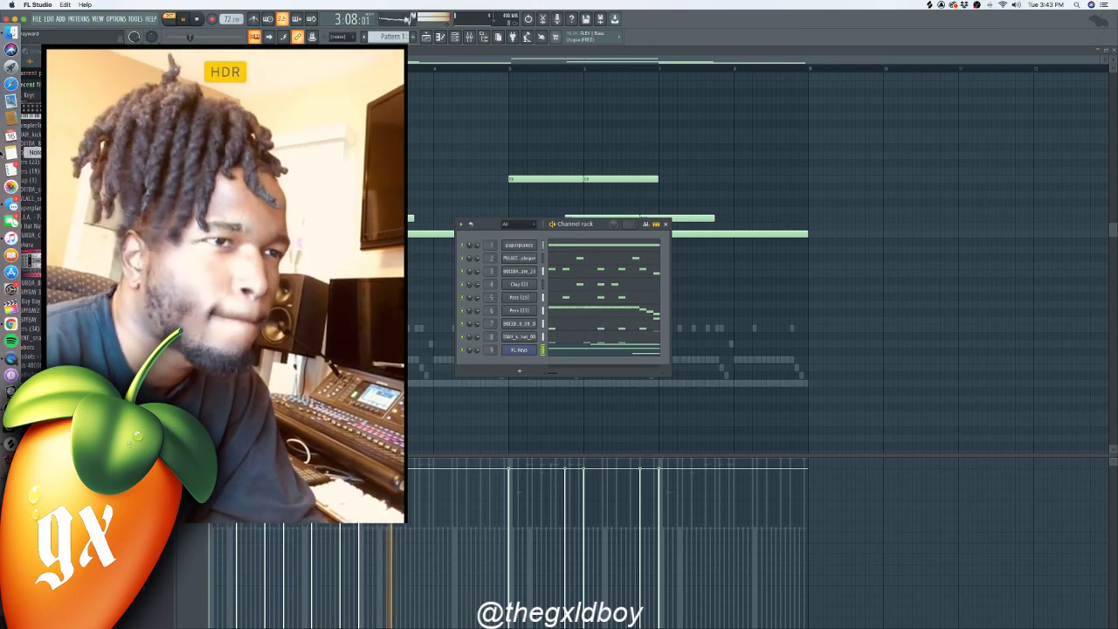
pyautogui.click(11, 576)
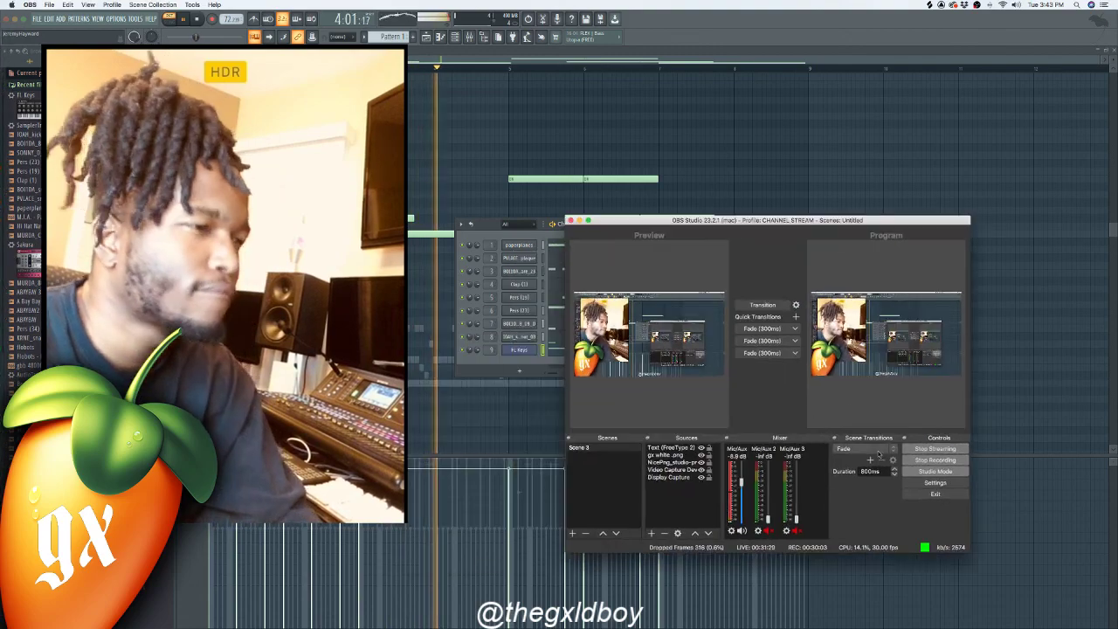